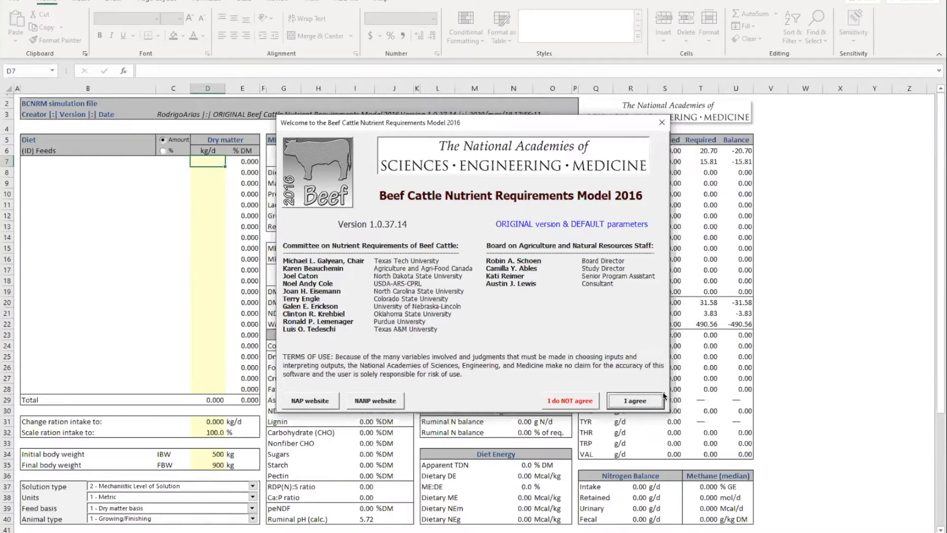
# Step: Accept the model's terms of use and dismiss the Microsoft account notification
pyautogui.click(644, 398)
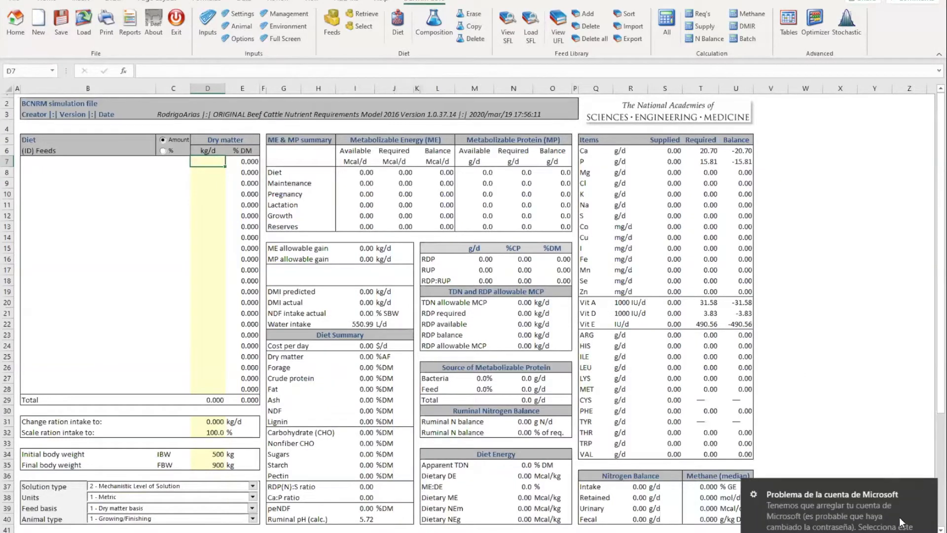
pyautogui.click(926, 488)
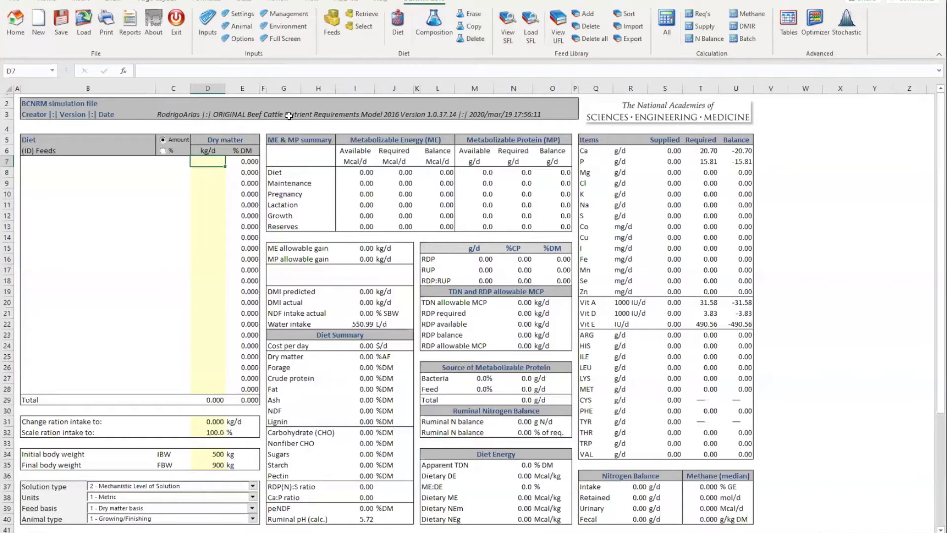
# Step: Look over the model's About information, the simulation files available to load, and the list of printable reports
pyautogui.click(151, 21)
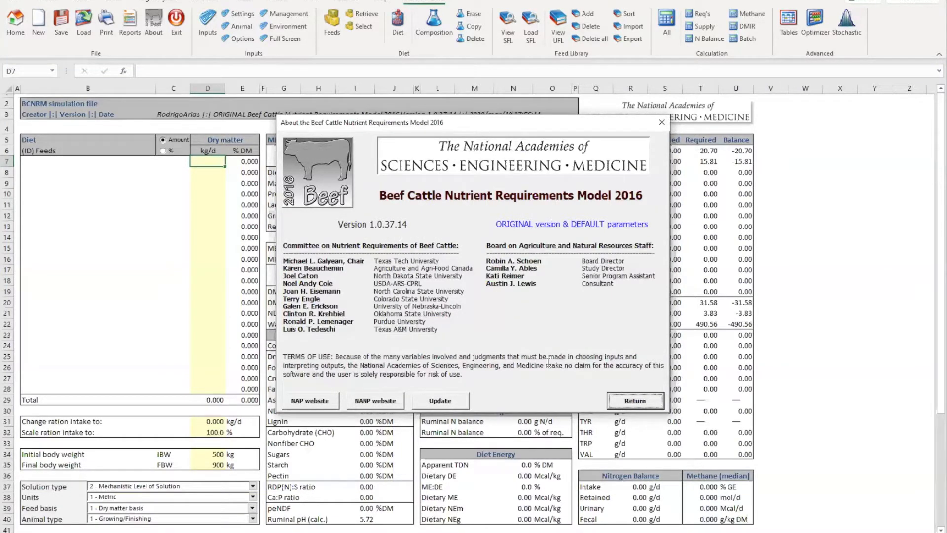
pyautogui.click(623, 401)
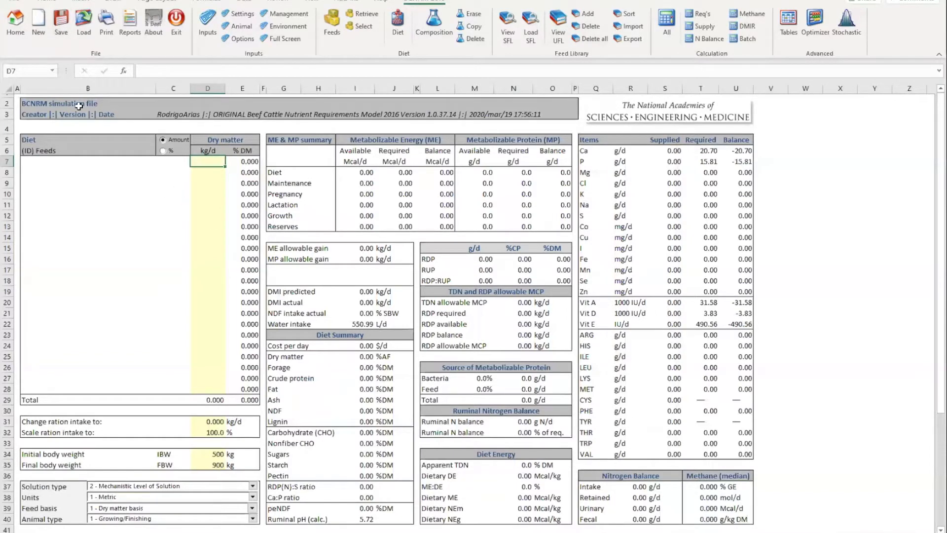
pyautogui.click(82, 22)
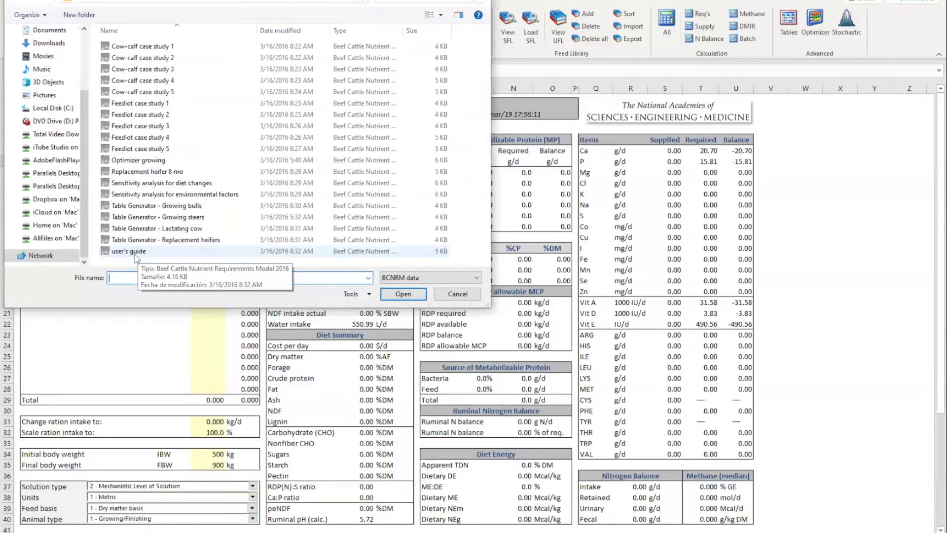
pyautogui.click(457, 294)
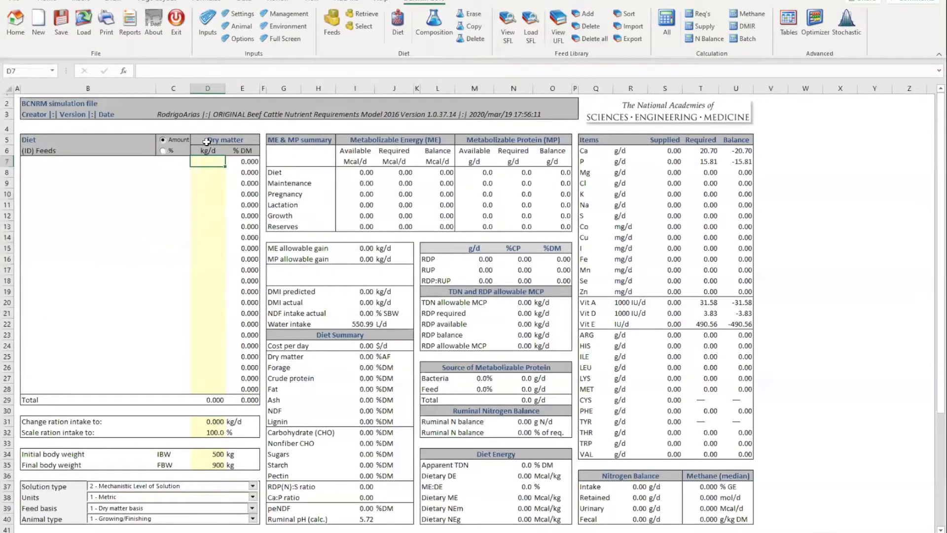
pyautogui.click(104, 24)
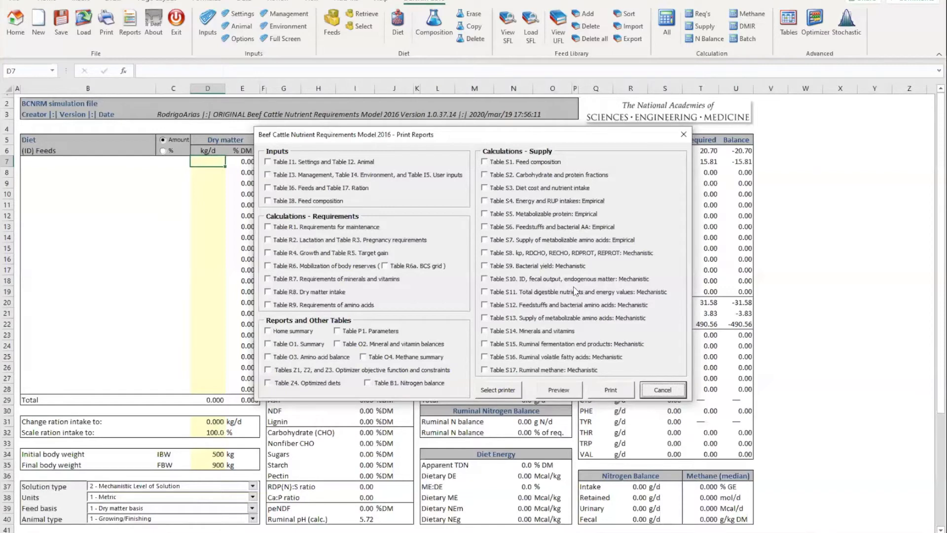
pyautogui.click(661, 390)
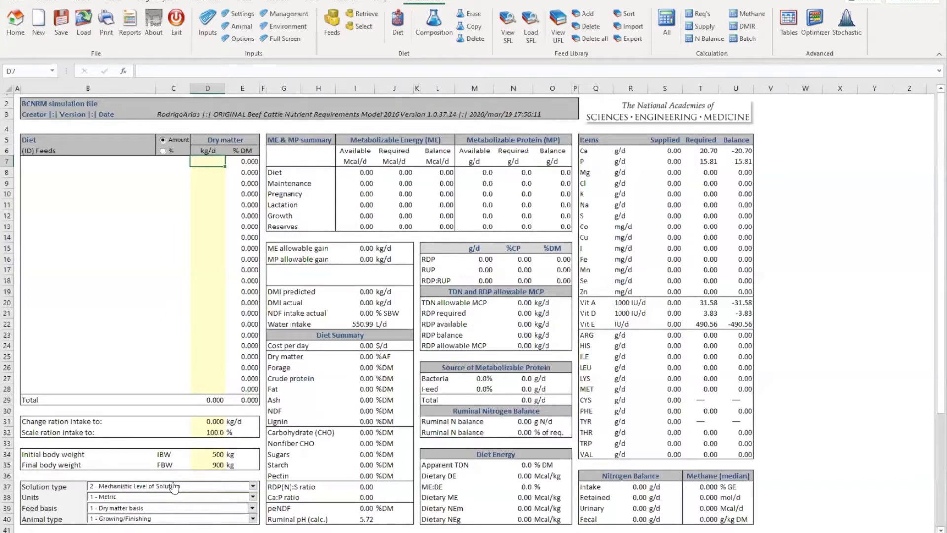
# Step: Review the available choices for solution type, units, feed basis and animal type on the home sheet
pyautogui.click(252, 487)
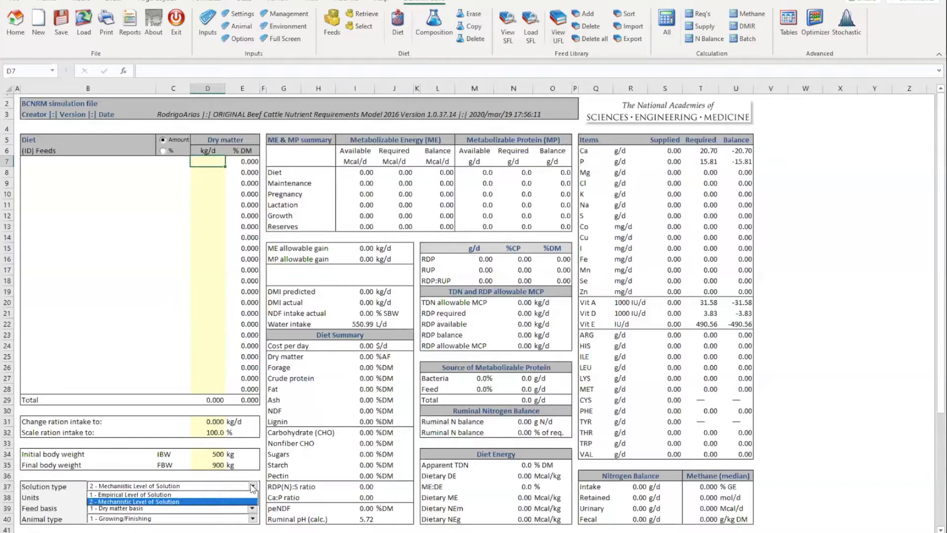
pyautogui.click(218, 504)
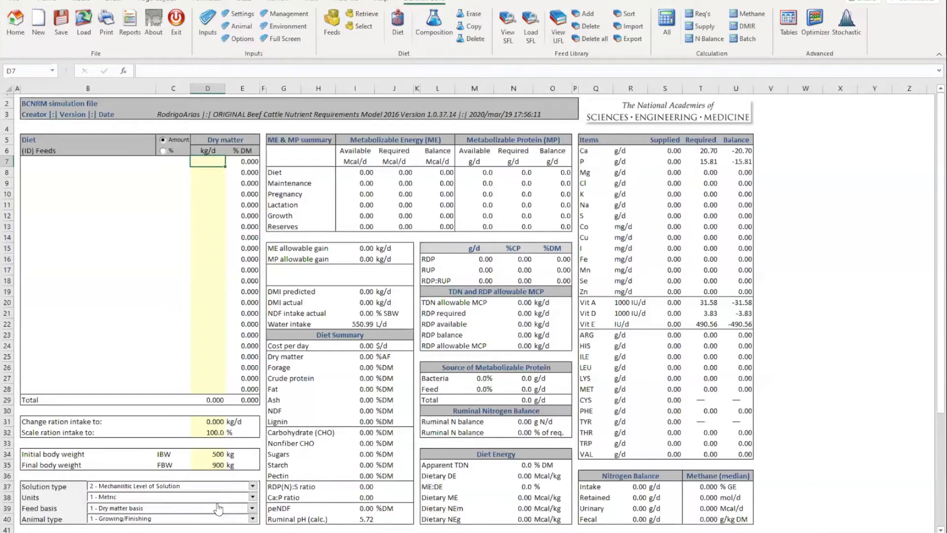
pyautogui.click(252, 497)
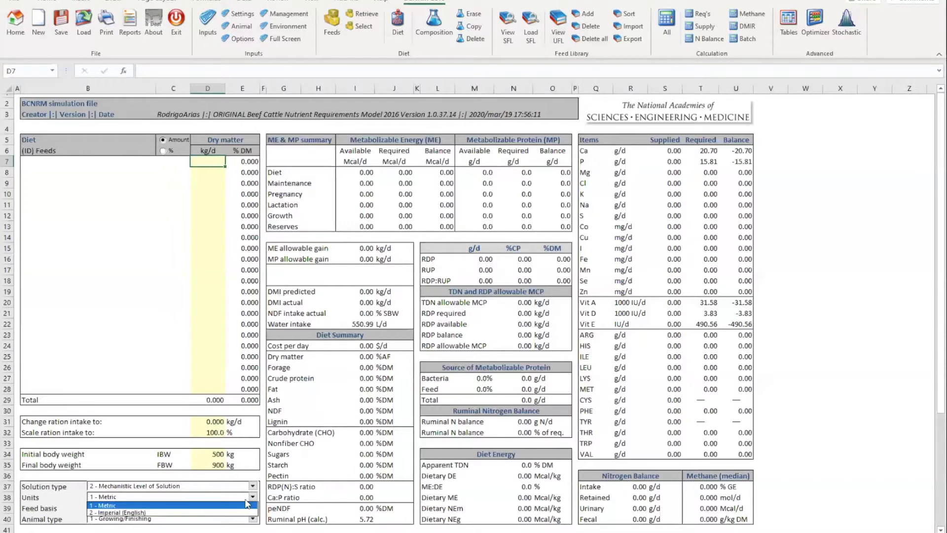
pyautogui.click(239, 506)
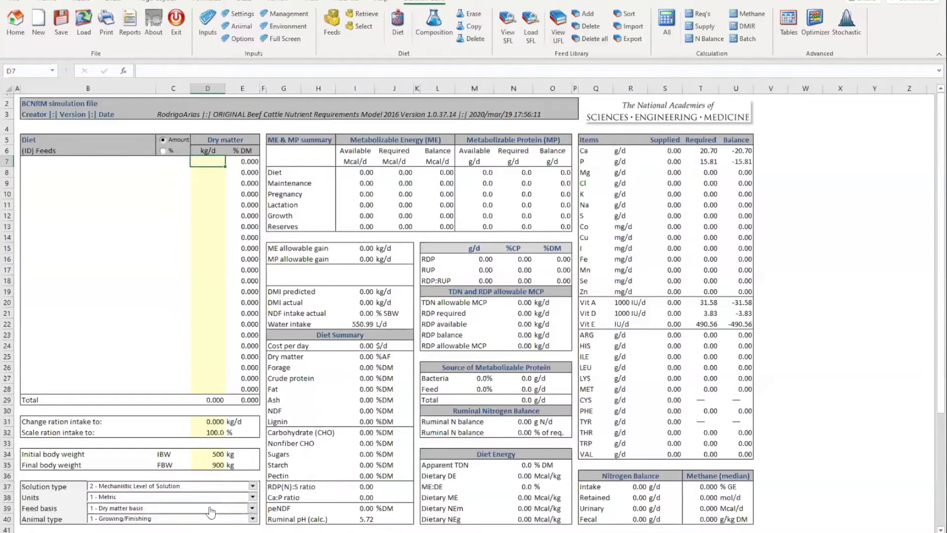
pyautogui.click(252, 508)
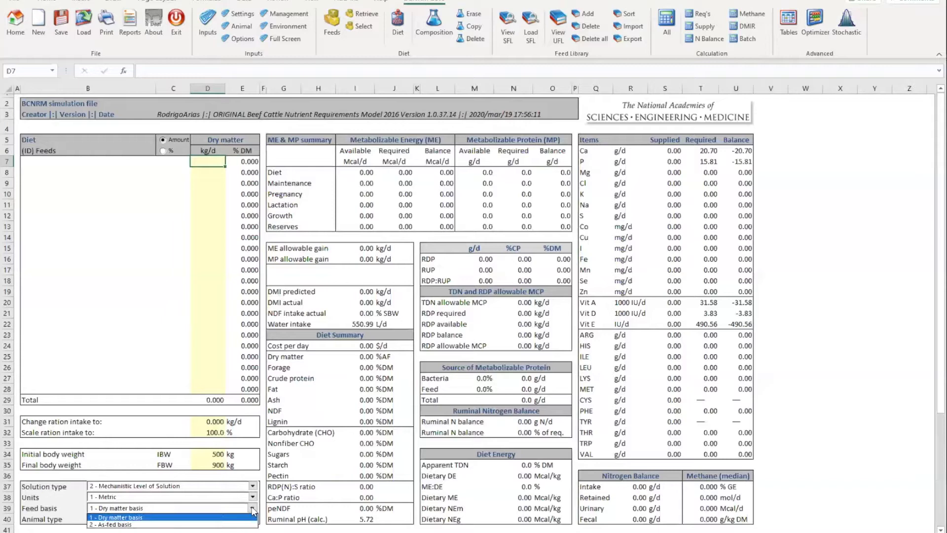
pyautogui.click(252, 511)
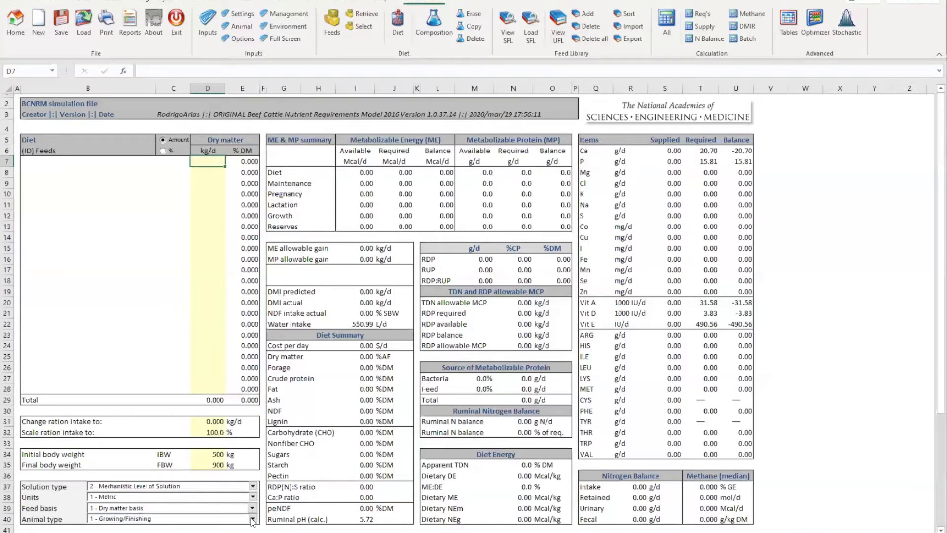
pyautogui.click(252, 519)
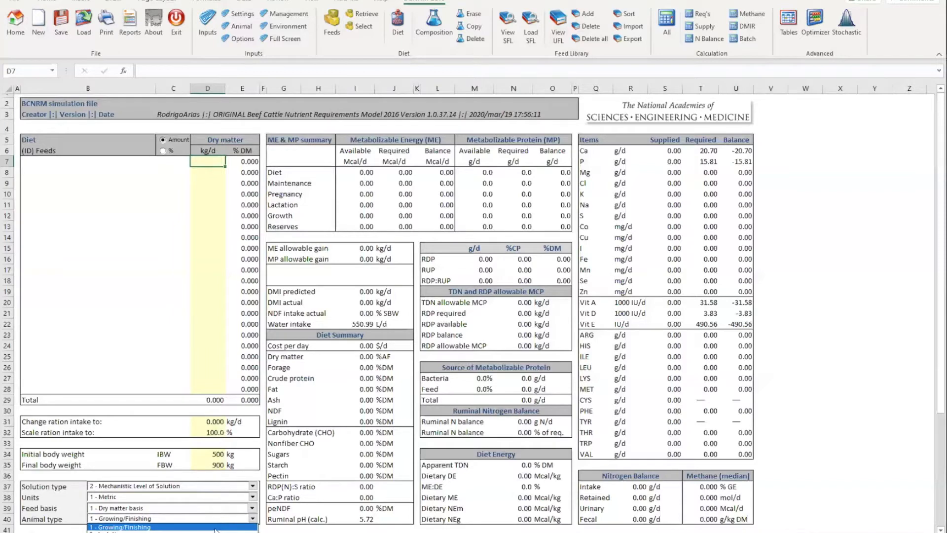
pyautogui.click(120, 455)
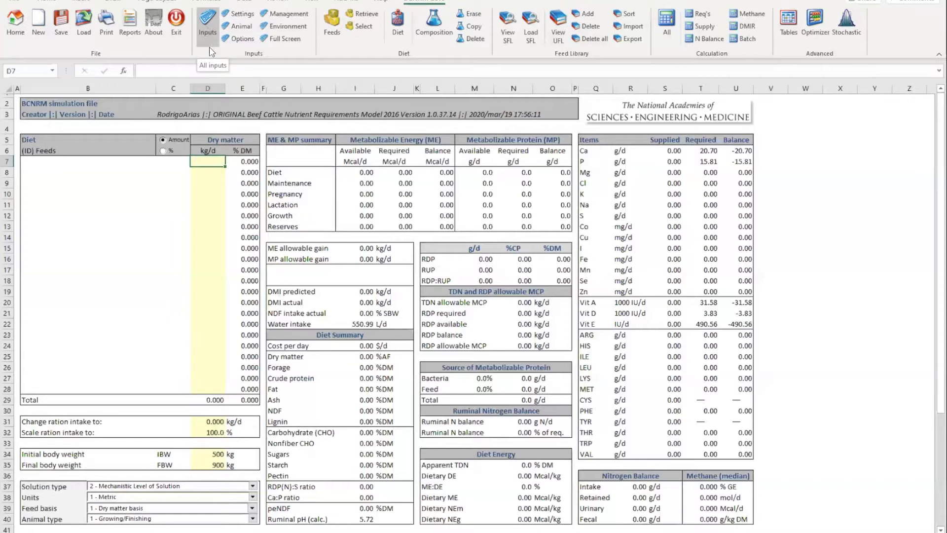
# Step: Examine the input tables for settings, animal, advanced options, management and environment, including the full screen view
pyautogui.click(209, 30)
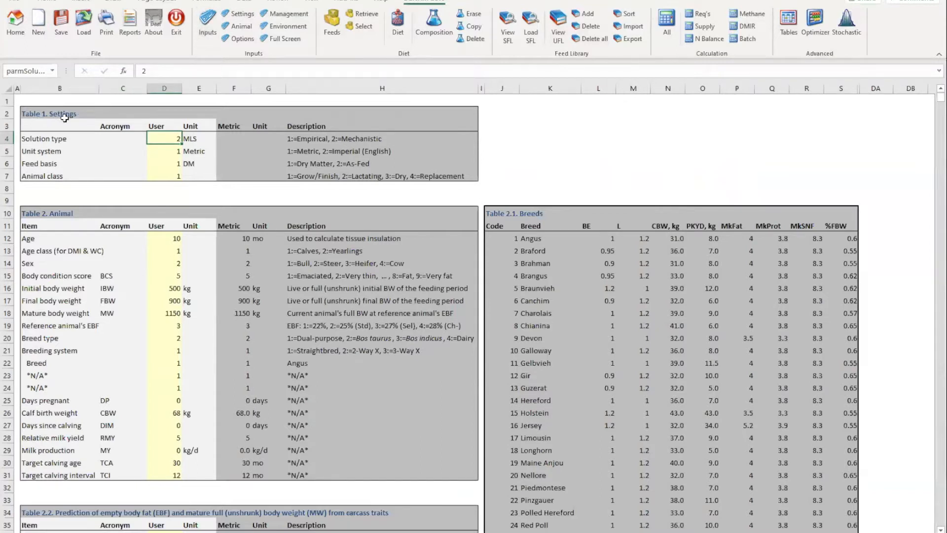
pyautogui.click(243, 16)
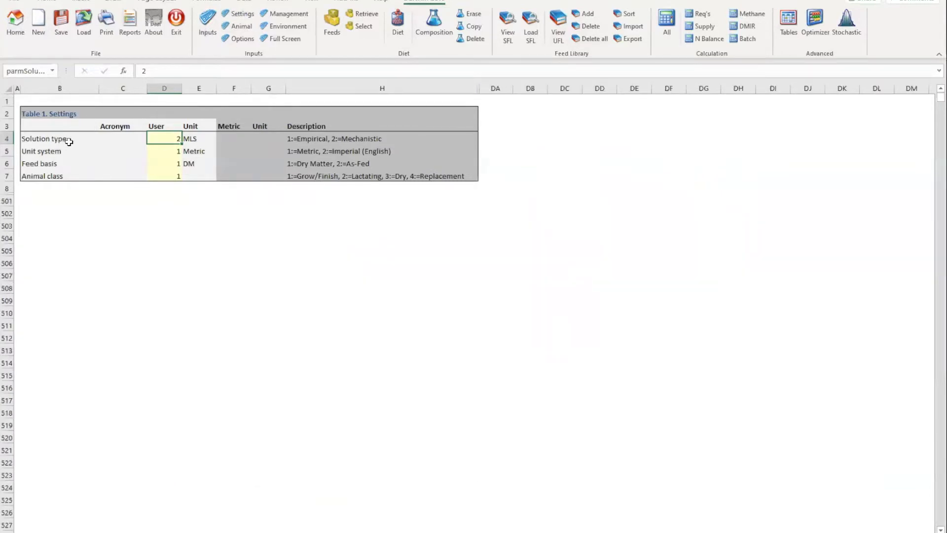
pyautogui.click(235, 24)
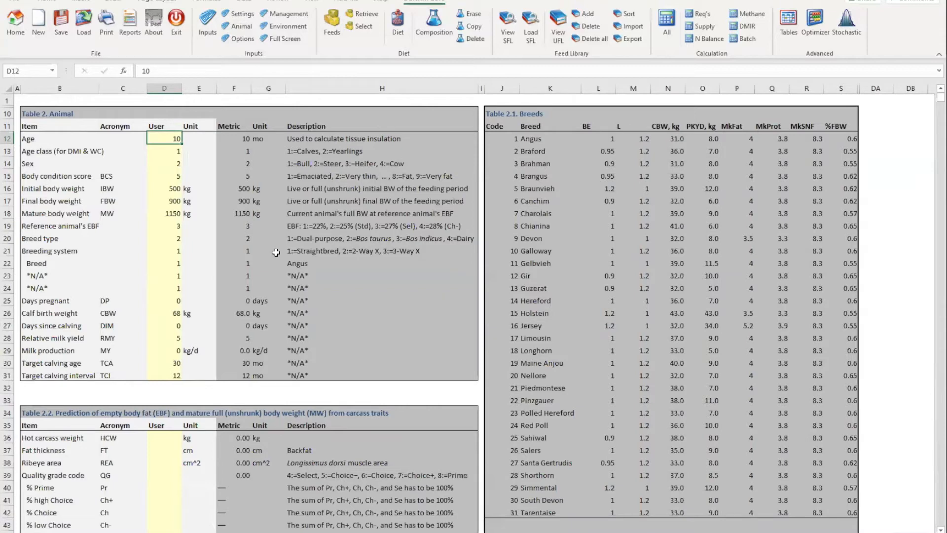
pyautogui.click(241, 40)
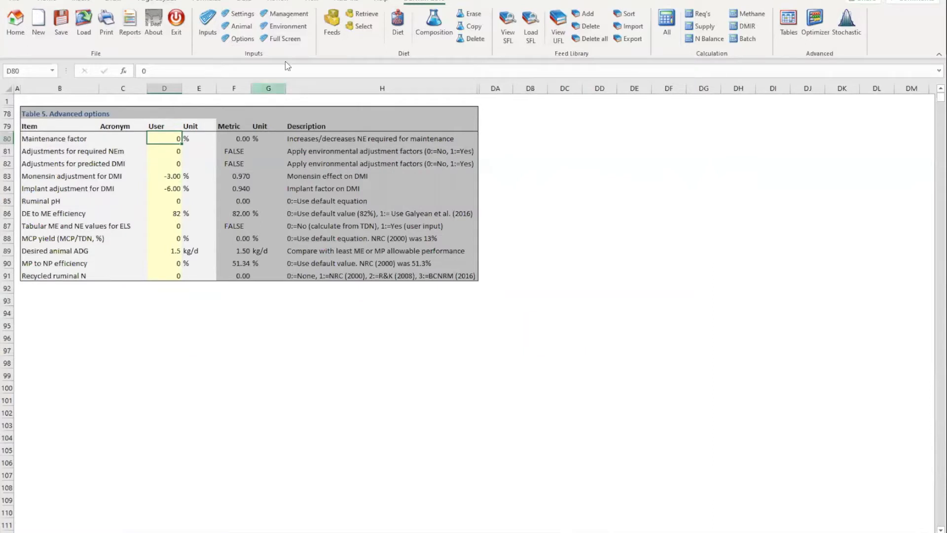
pyautogui.click(291, 15)
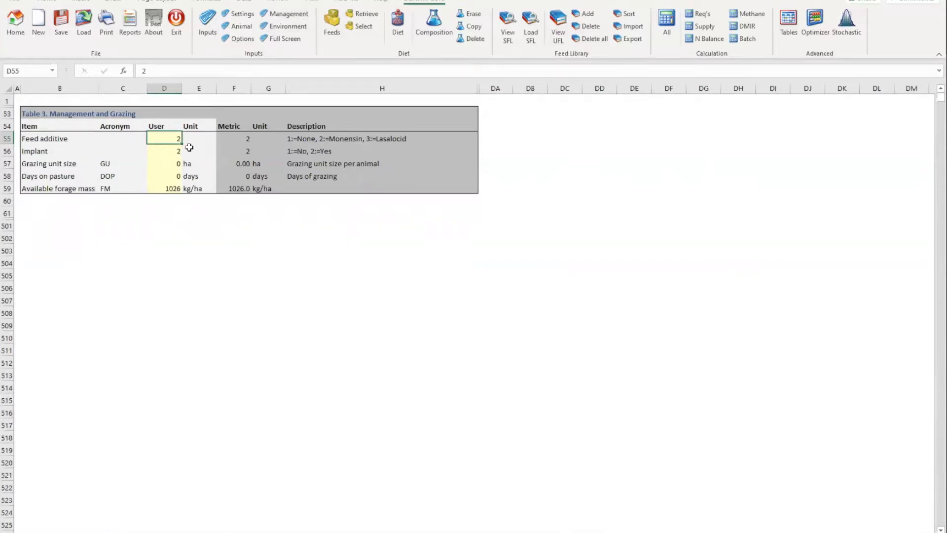
pyautogui.click(283, 26)
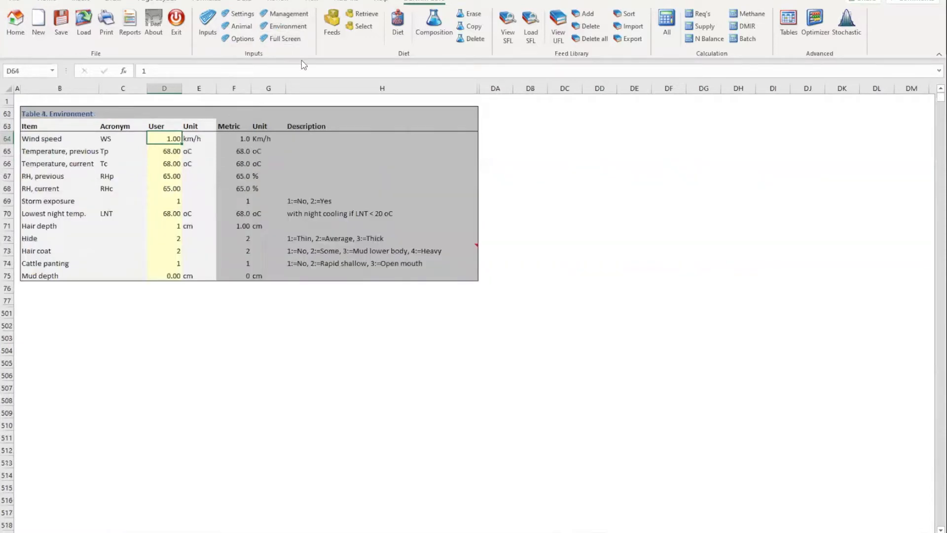
pyautogui.click(275, 38)
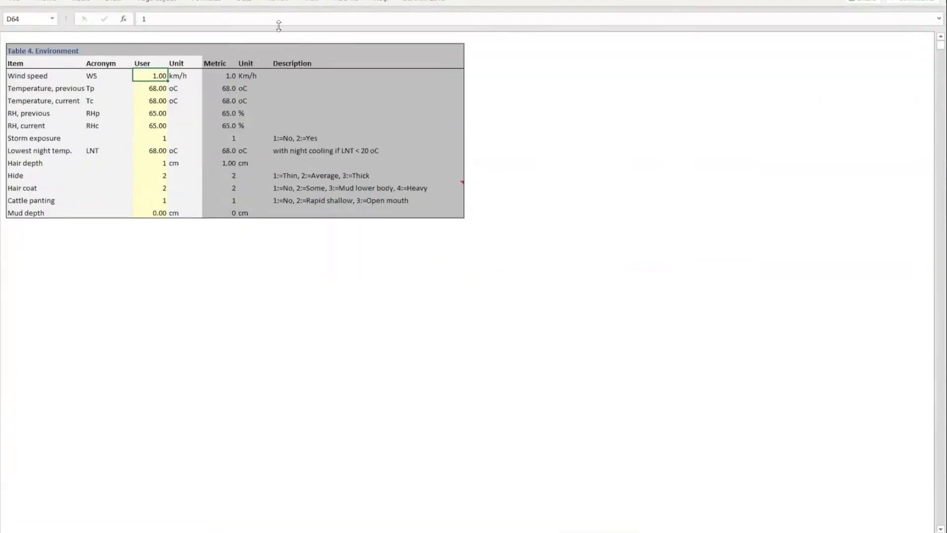
pyautogui.click(435, 2)
pyautogui.click(275, 39)
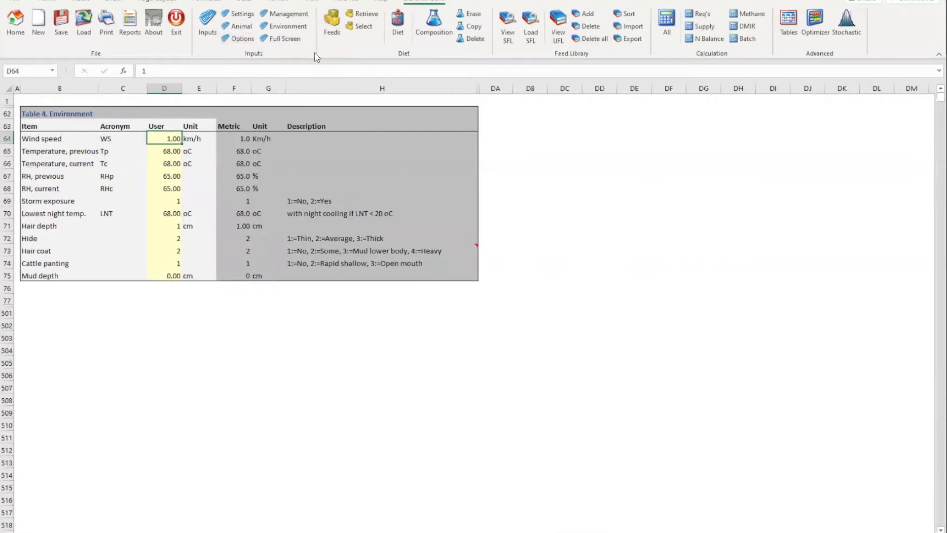
# Step: Switch the solution type in the Settings table to 1 (Empirical) and back to 2 (Mechanistic)
pyautogui.click(207, 24)
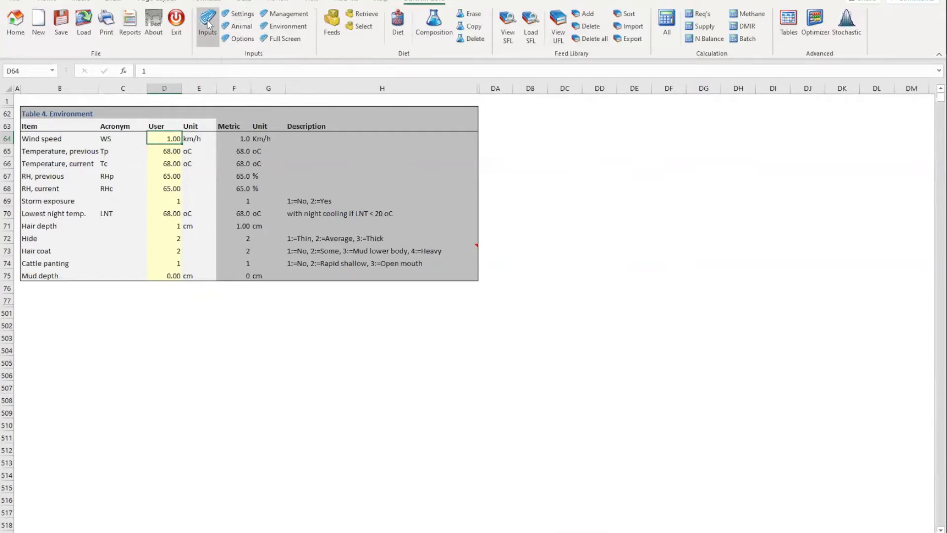
pyautogui.click(237, 15)
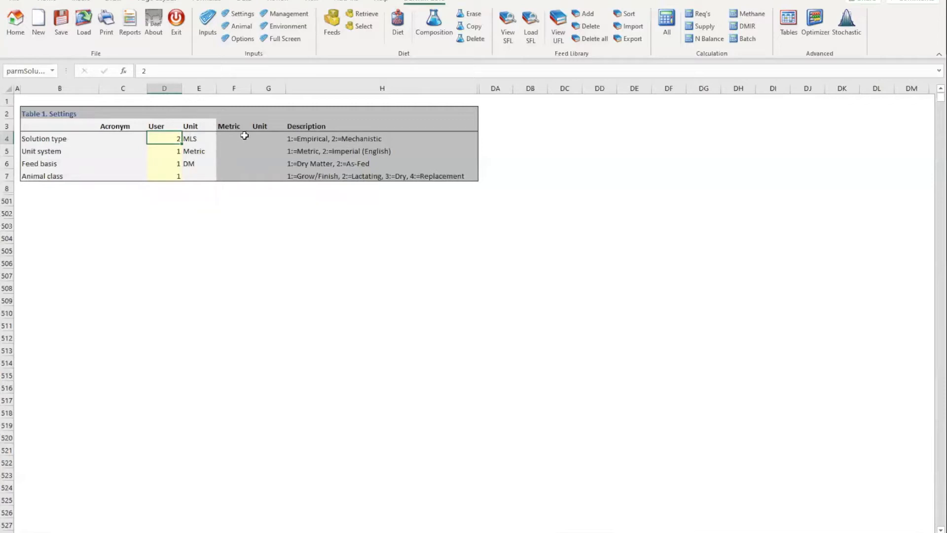
pyautogui.write('1')
pyautogui.press('Return')
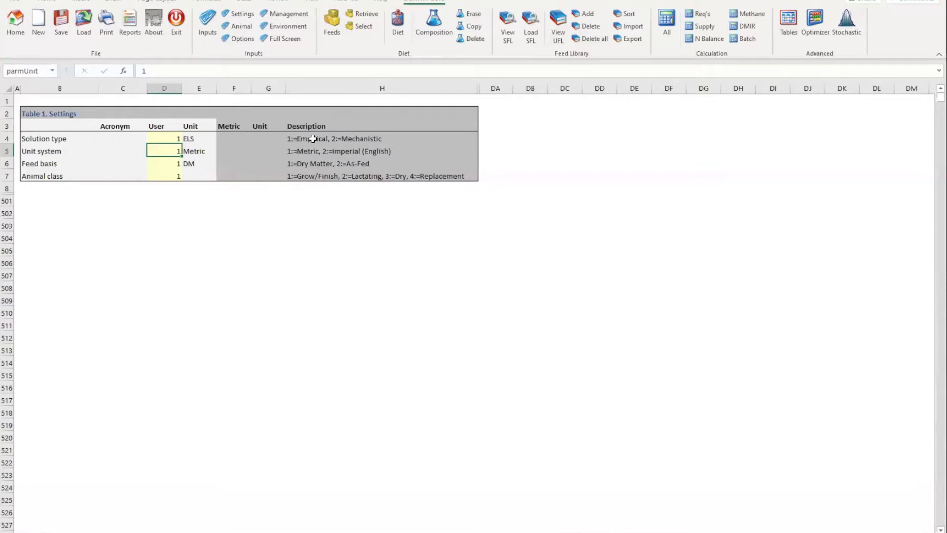
pyautogui.click(166, 139)
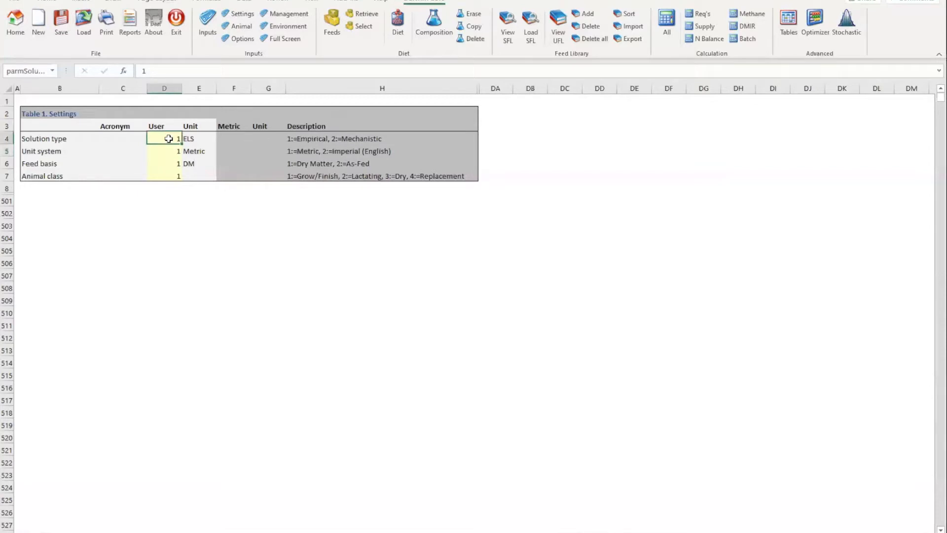
pyautogui.write('2')
pyautogui.press('Return')
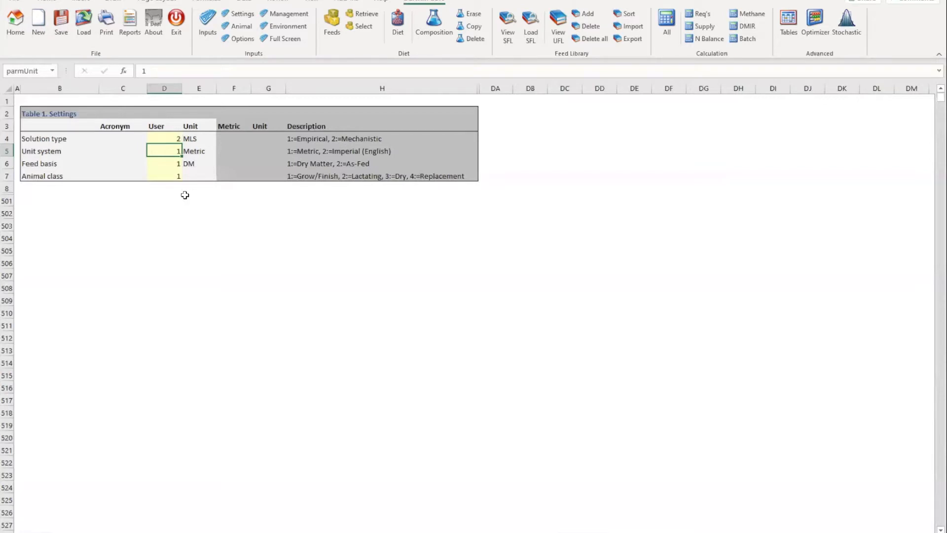
# Step: Set the age to 7 months in the Animal inputs table
pyautogui.click(173, 176)
pyautogui.click(236, 30)
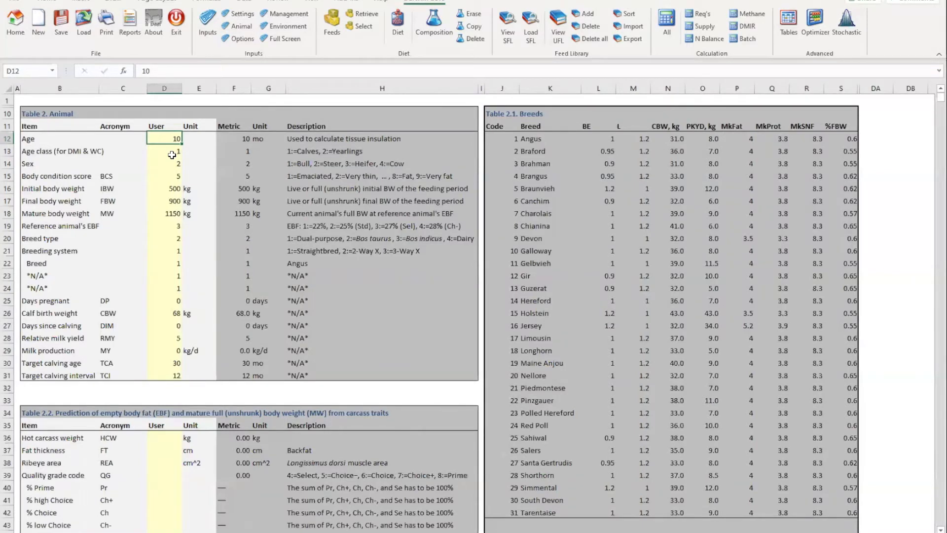
pyautogui.write('7')
pyautogui.press('Return')
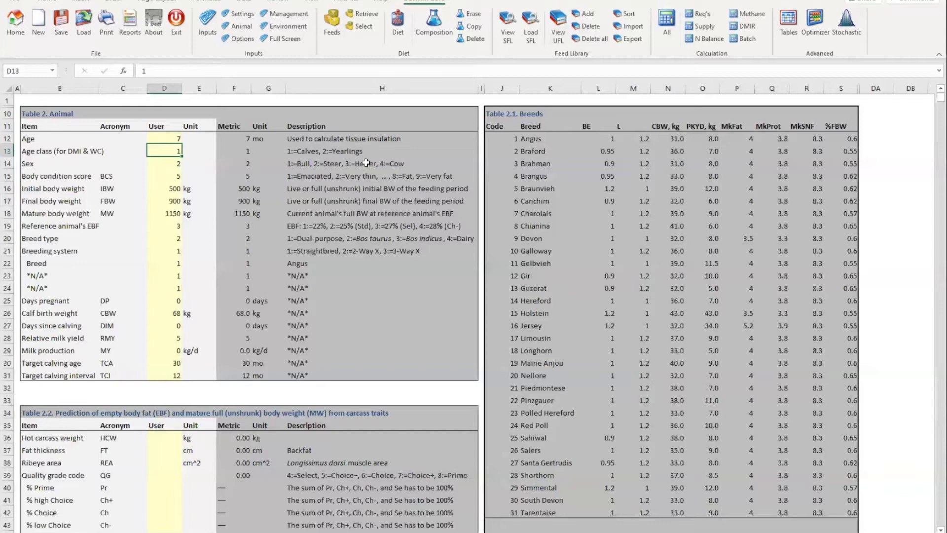
# Step: Set the initial body weight to 250 kg in the Animal table
pyautogui.click(170, 163)
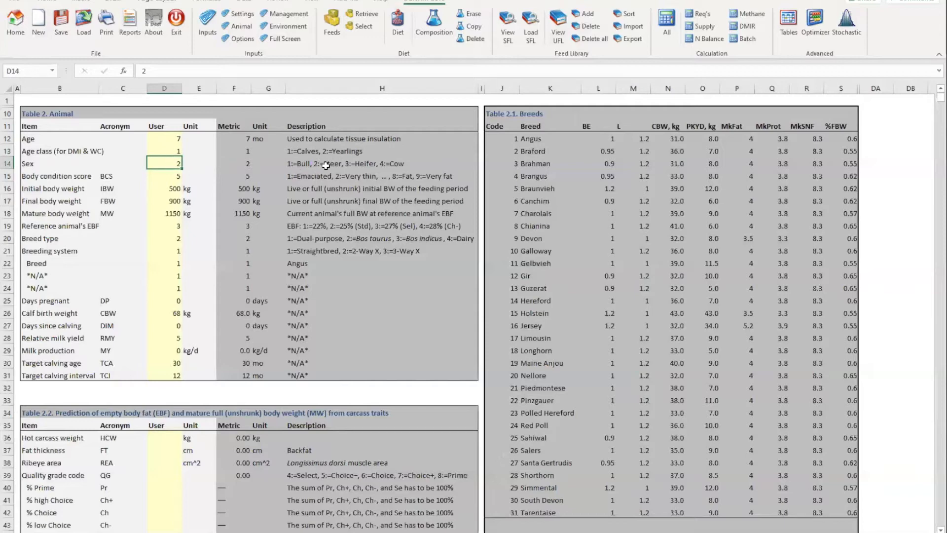
pyautogui.click(172, 179)
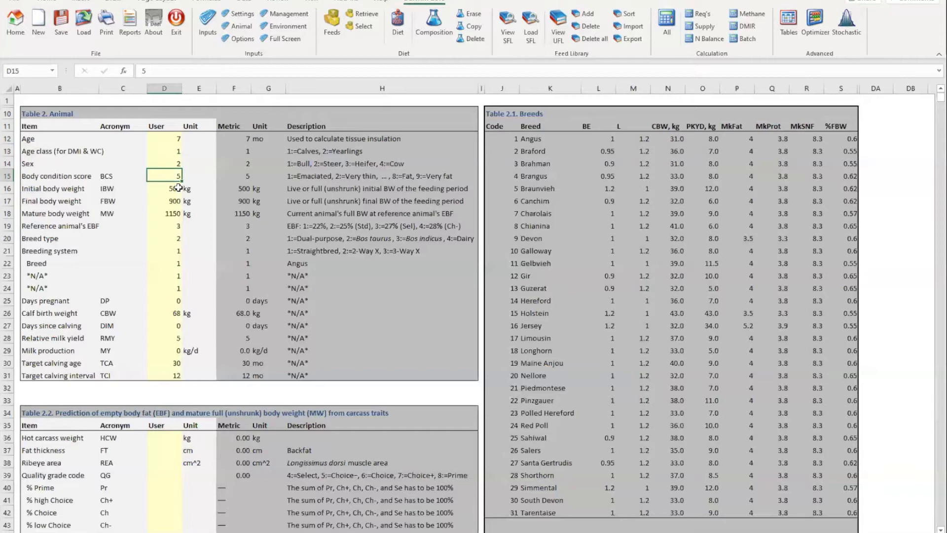
pyautogui.click(179, 187)
pyautogui.write('250')
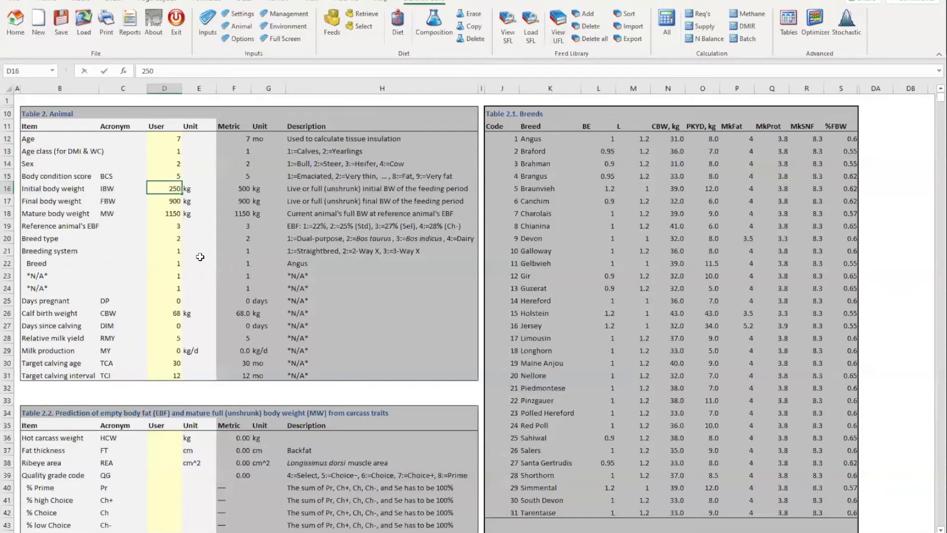
pyautogui.press('Return')
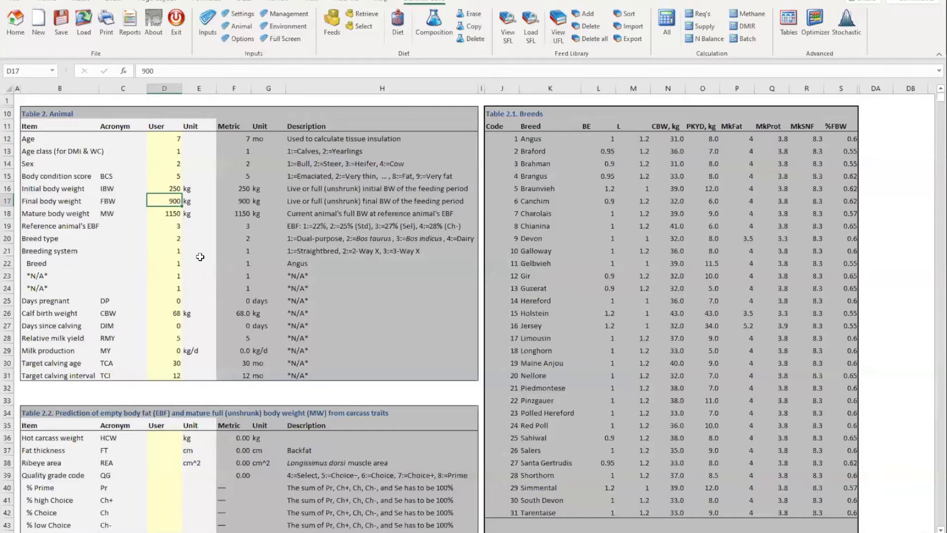
# Step: Set the final body weight to 350 kg and the mature body weight to 525 kg in the Animal table
pyautogui.write('350')
pyautogui.press('Return')
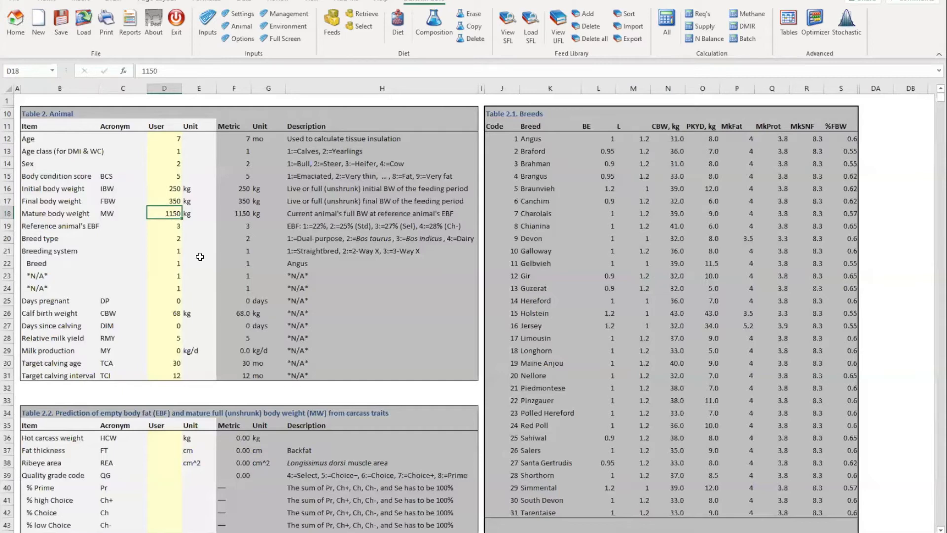
pyautogui.write('525')
pyautogui.press('Return')
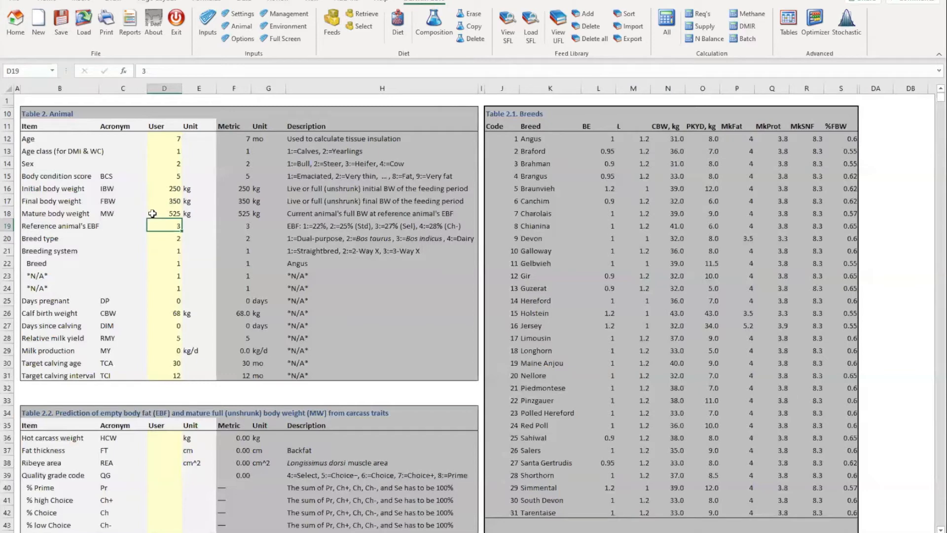
# Step: Enter a hot carcass weight of 250 kg and a fat thickness of 0.9 cm in the carcass traits table
pyautogui.scroll(-1, 161, 427)
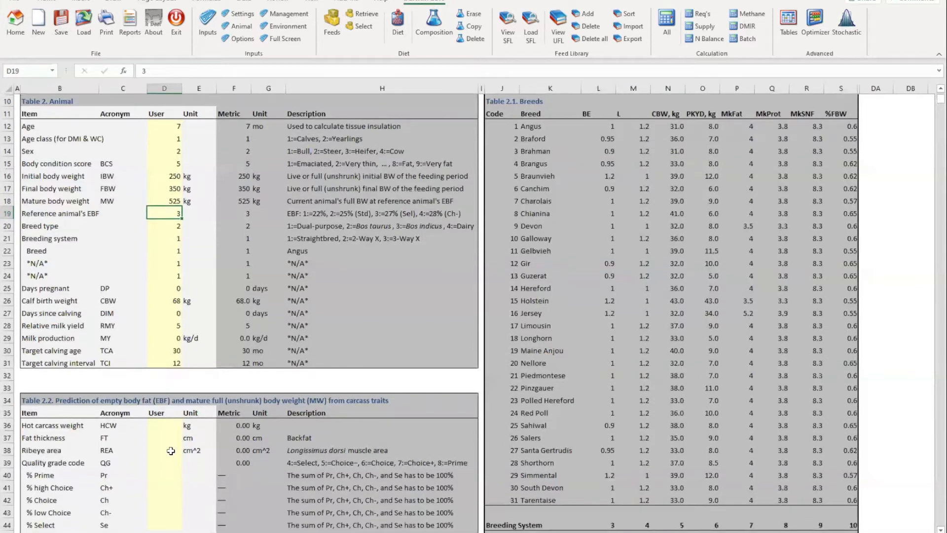
pyautogui.scroll(-1, 165, 443)
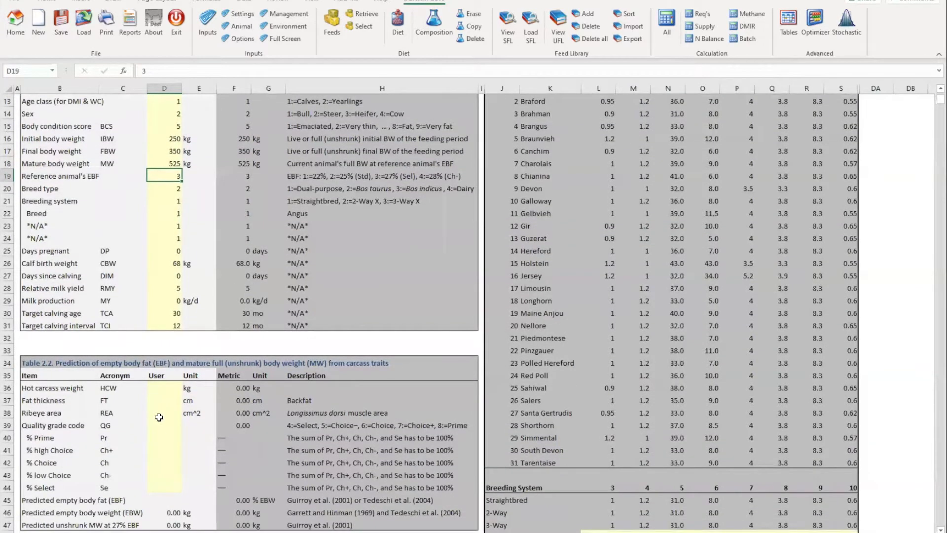
pyautogui.scroll(-1, 161, 412)
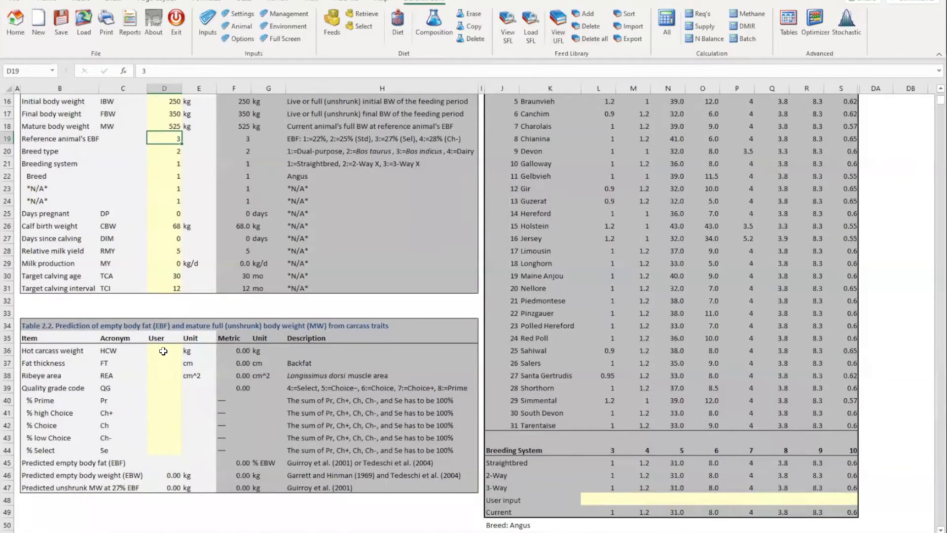
pyautogui.click(163, 352)
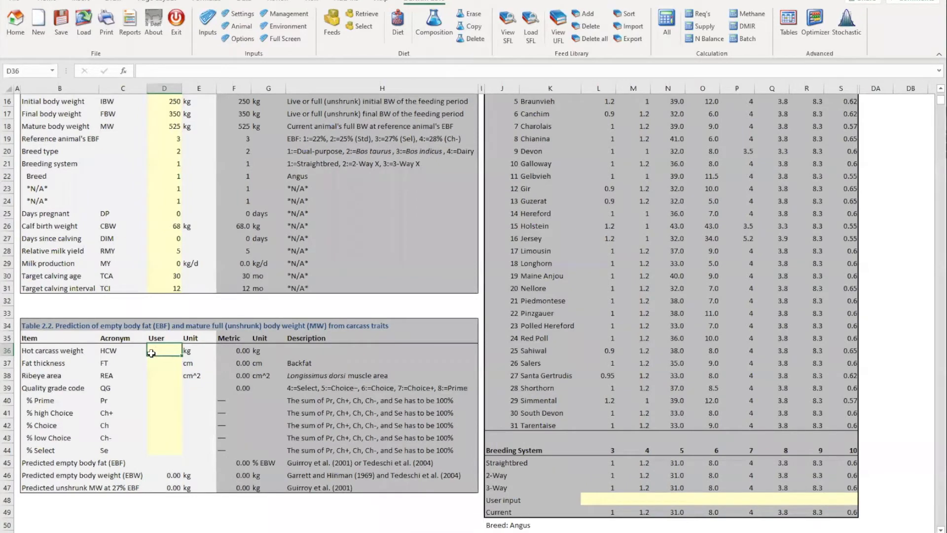
pyautogui.write('250')
pyautogui.press('Return')
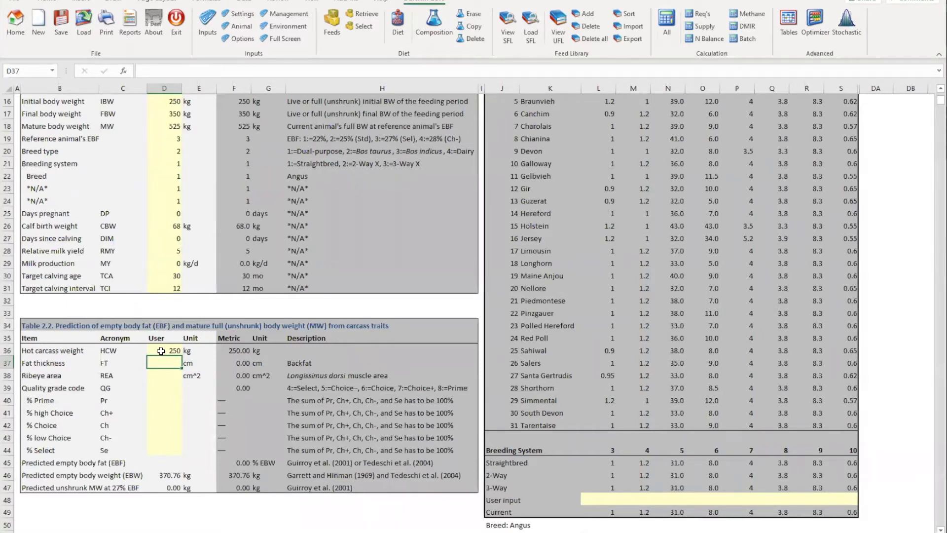
pyautogui.write('0.9')
pyautogui.press('Return')
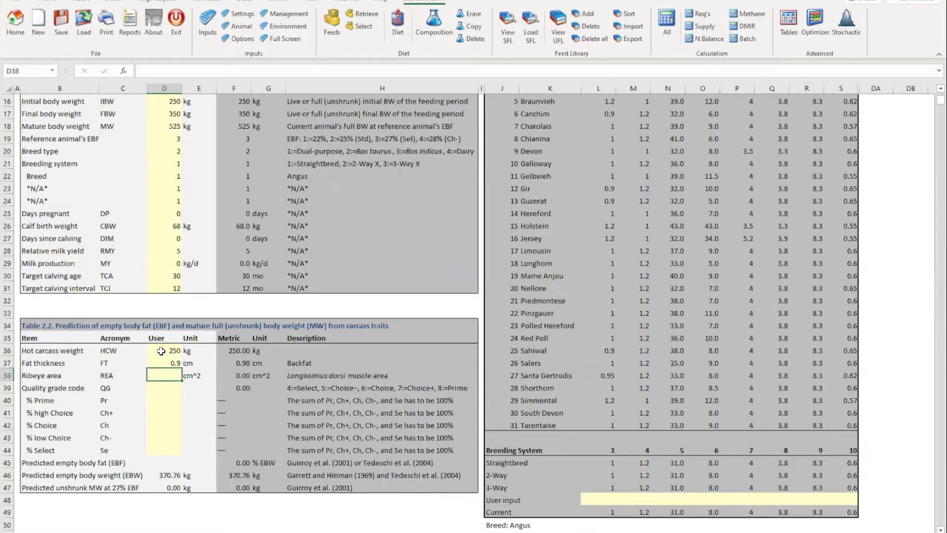
# Step: Enter a ribeye area of 90 cm^2 and quality grade code 5 (Choice−) in the carcass traits table
pyautogui.write('90')
pyautogui.press('Return')
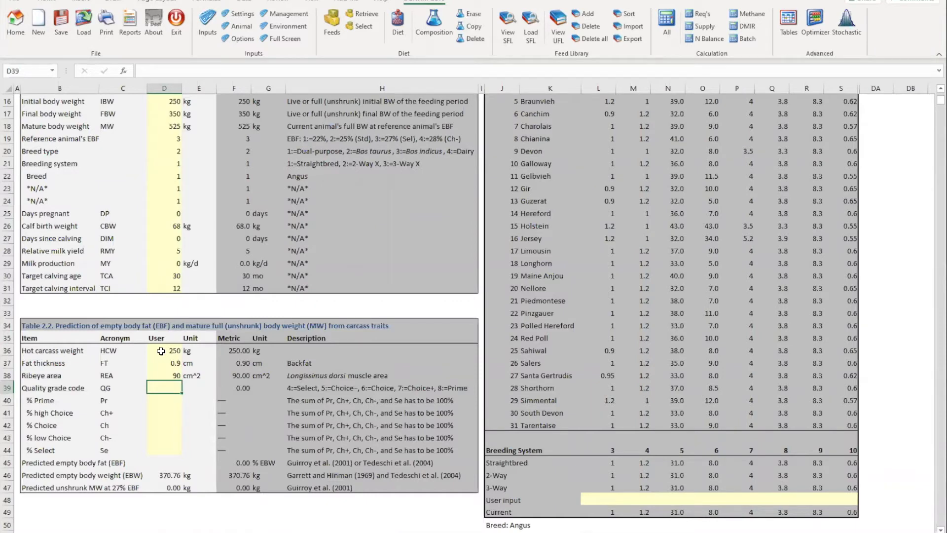
pyautogui.write('5')
pyautogui.press('Return')
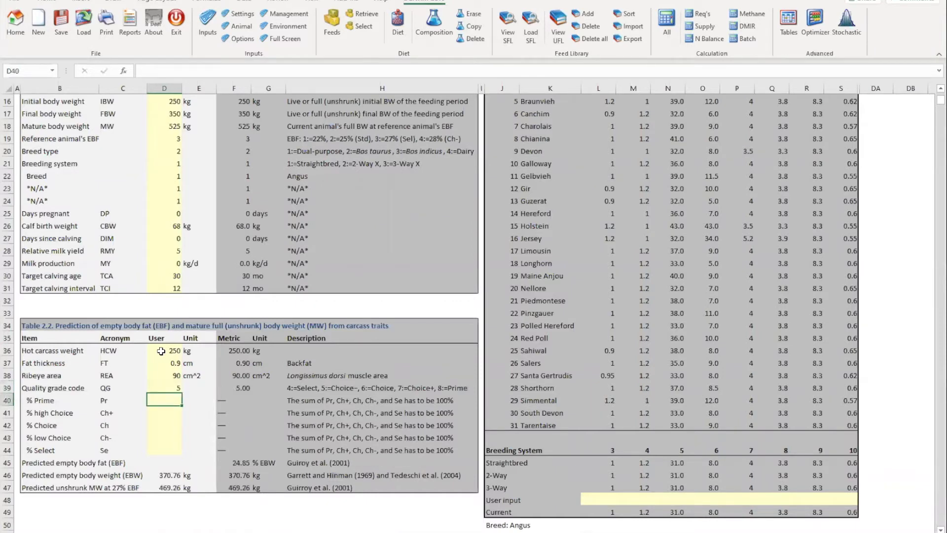
pyautogui.press('Return')
pyautogui.press('Return')
pyautogui.press('Return')
pyautogui.press('Return')
pyautogui.press('Return')
pyautogui.press('Return')
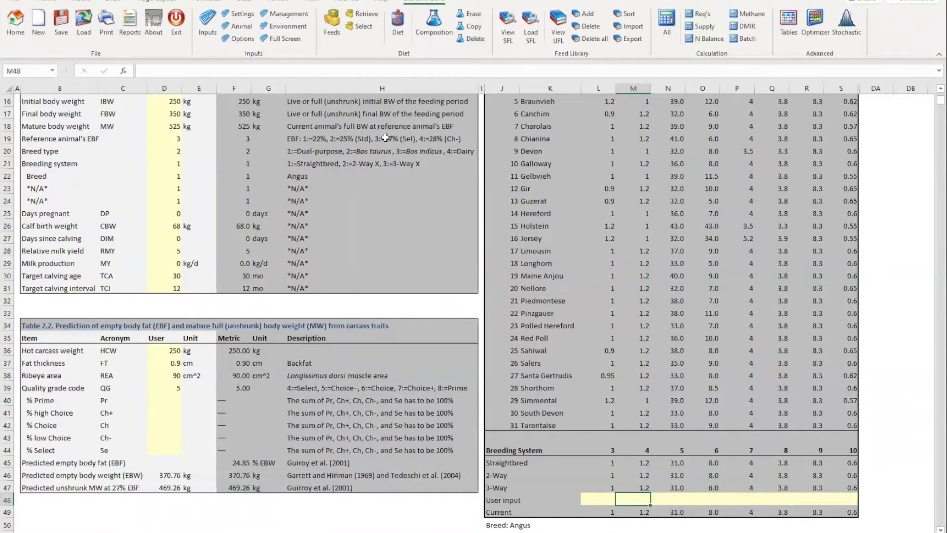
# Step: Set the reference animal's EBF to 2 (25%, Std) in the Animal table
pyautogui.click(175, 138)
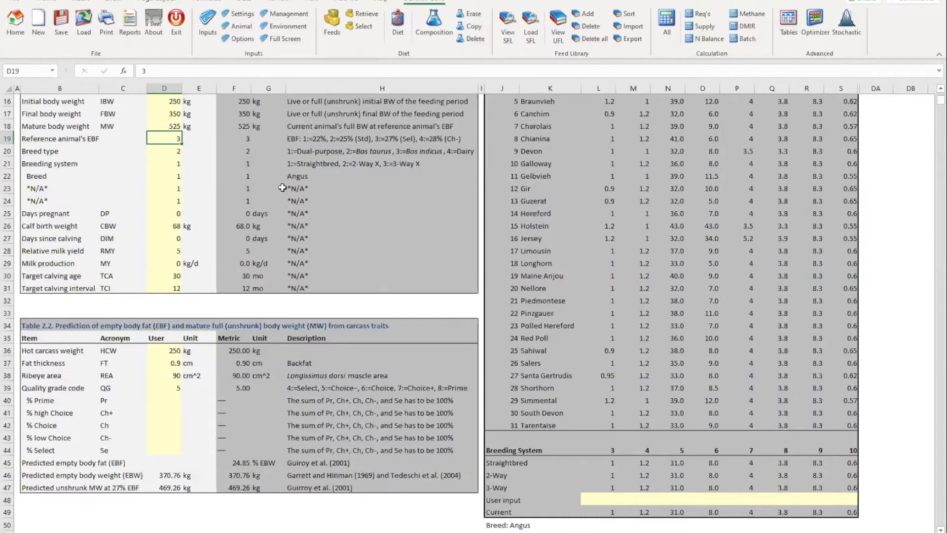
pyautogui.write('2')
pyautogui.press('Return')
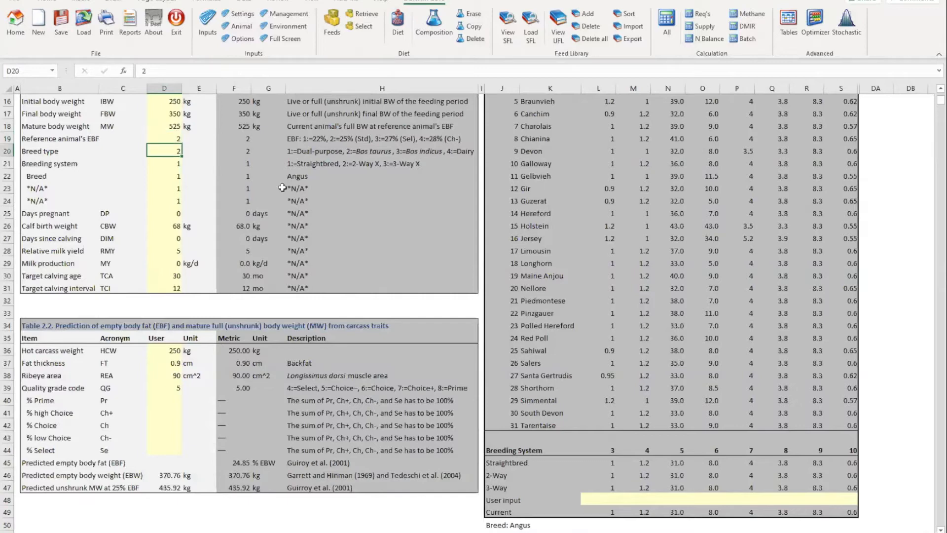
pyautogui.press('Up')
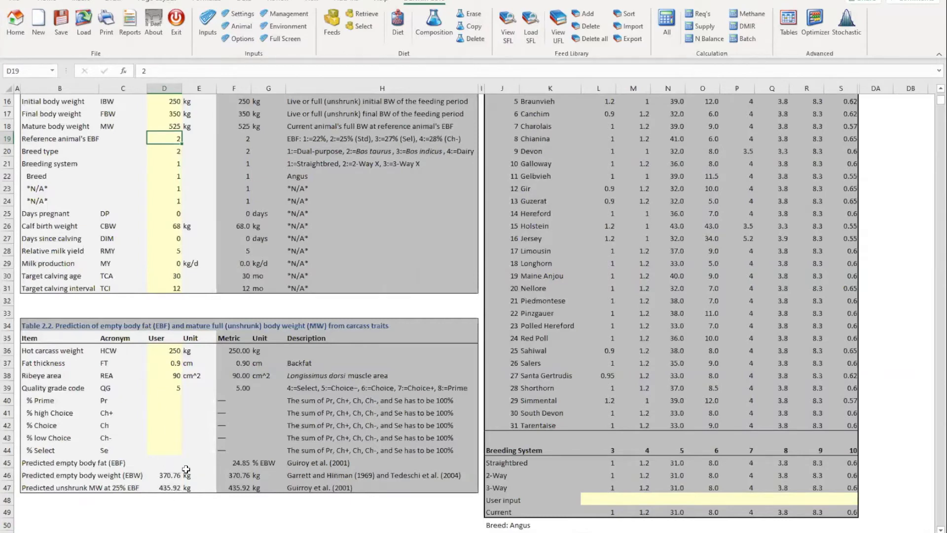
# Step: Clear the hot carcass weight, fat thickness, ribeye area and quality grade code from the carcass traits table
pyautogui.click(168, 352)
pyautogui.press('Delete')
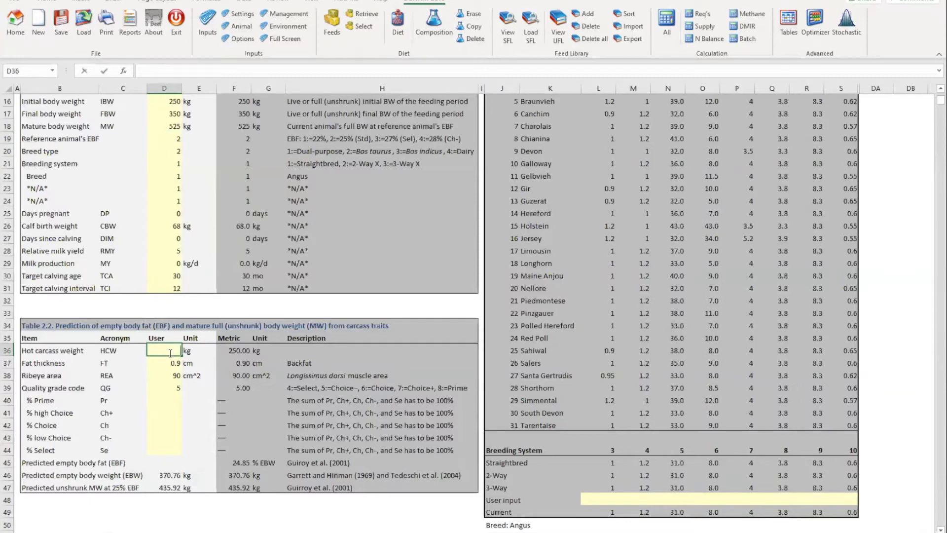
pyautogui.press('Down')
pyautogui.press('Delete')
pyautogui.press('Down')
pyautogui.press('Delete')
pyautogui.press('Down')
pyautogui.press('Delete')
pyautogui.press('Down')
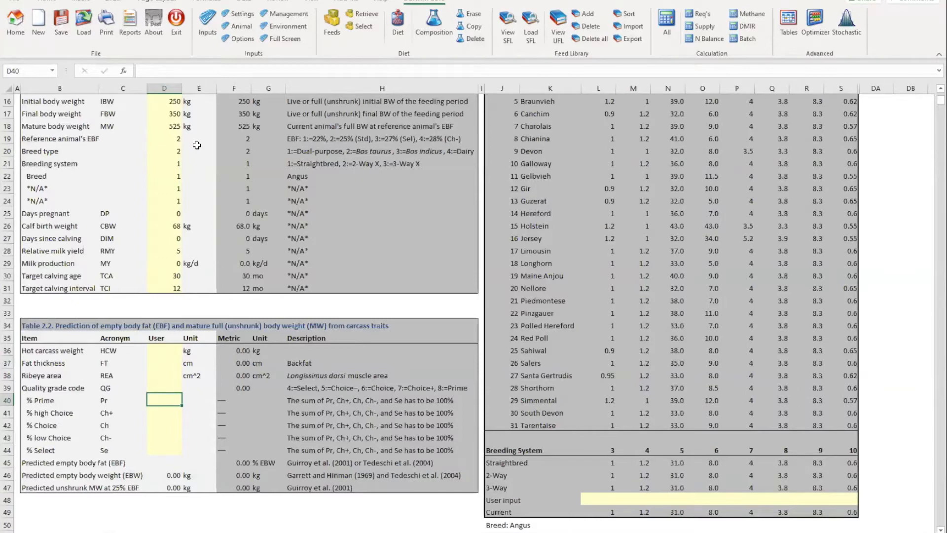
# Step: Examine the breed type, breeding system and breed inputs together with the breed codes and parameters in the Breeds table
pyautogui.click(170, 154)
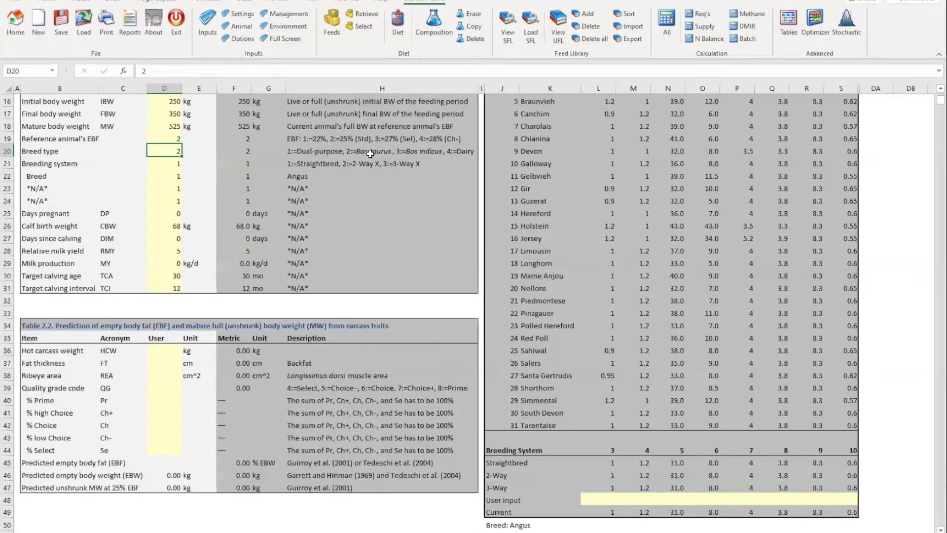
pyautogui.click(170, 164)
pyautogui.click(171, 151)
pyautogui.click(174, 164)
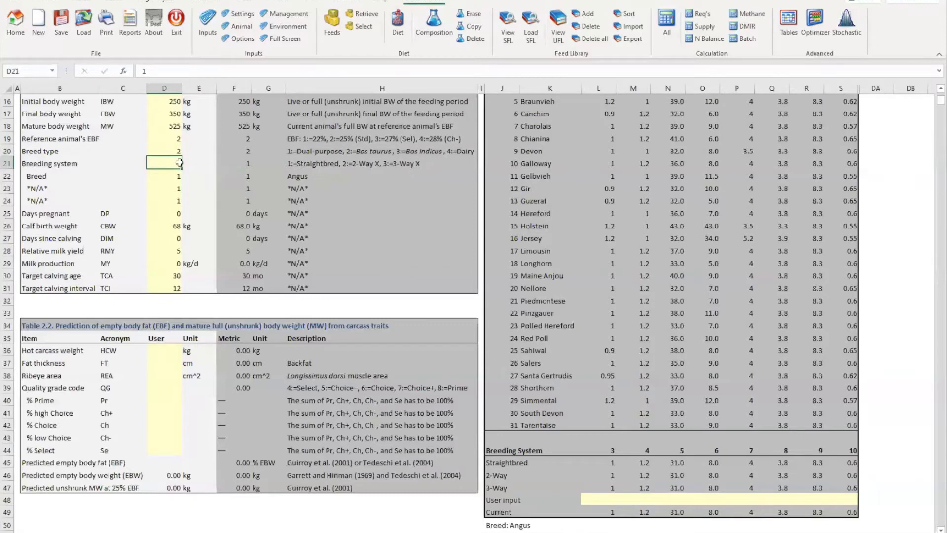
pyautogui.click(170, 177)
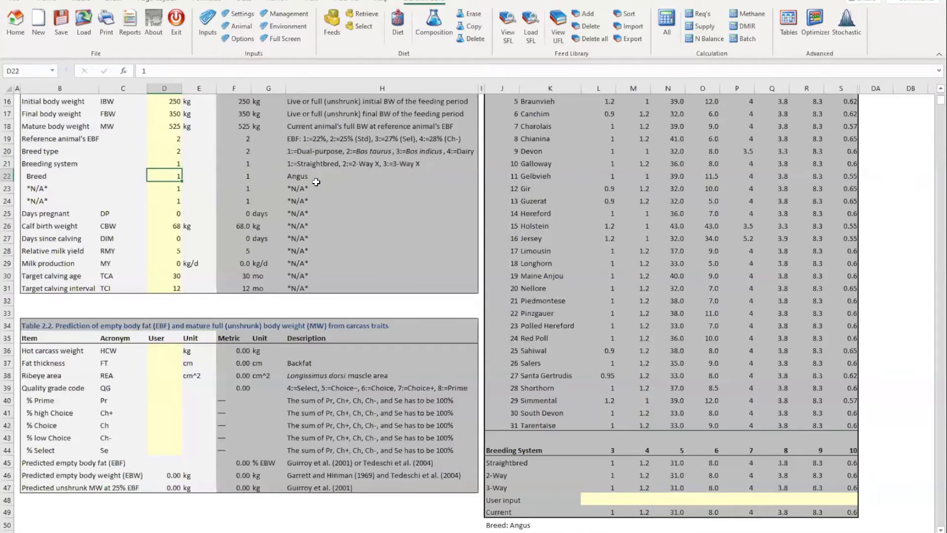
pyautogui.hscroll(1, 530, 199)
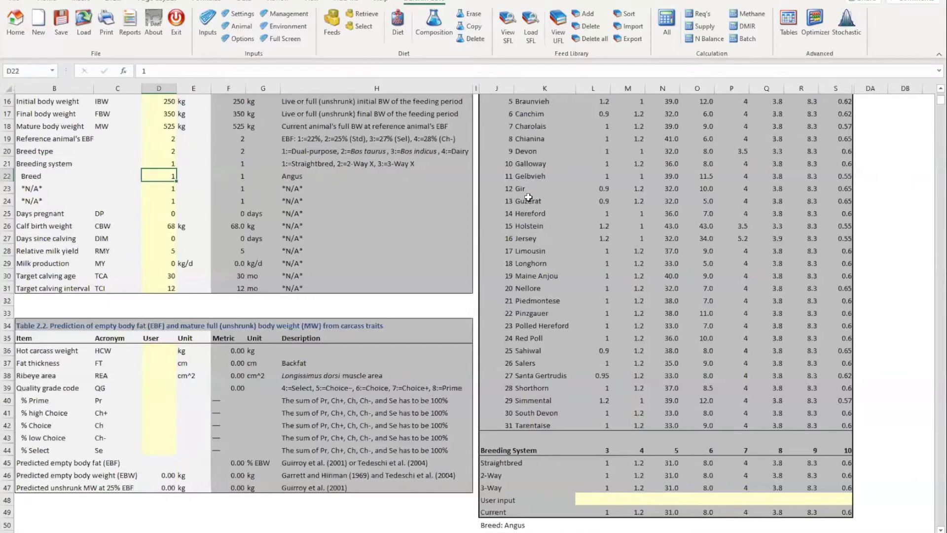
pyautogui.hscroll(3, 529, 200)
pyautogui.scroll(1, 528, 199)
pyautogui.scroll(1, 528, 199)
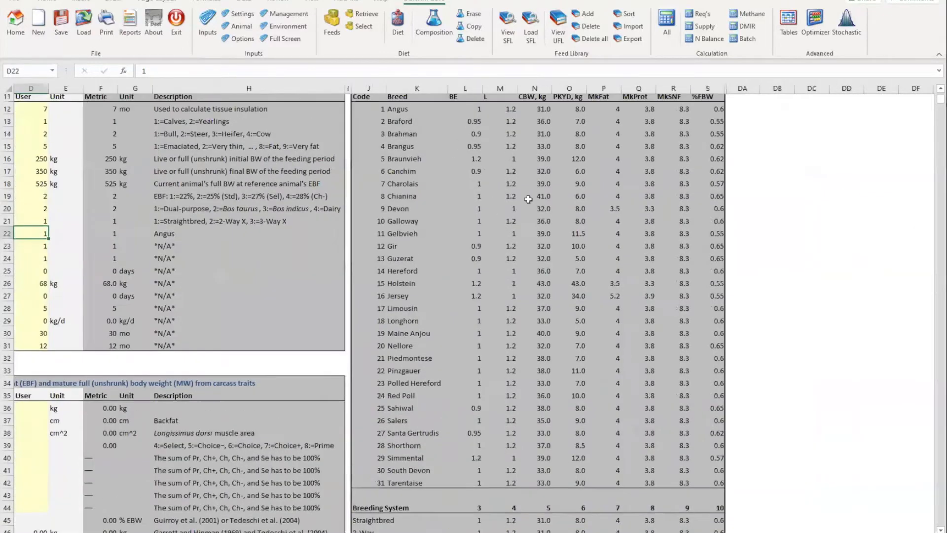
pyautogui.hscroll(-3, 529, 200)
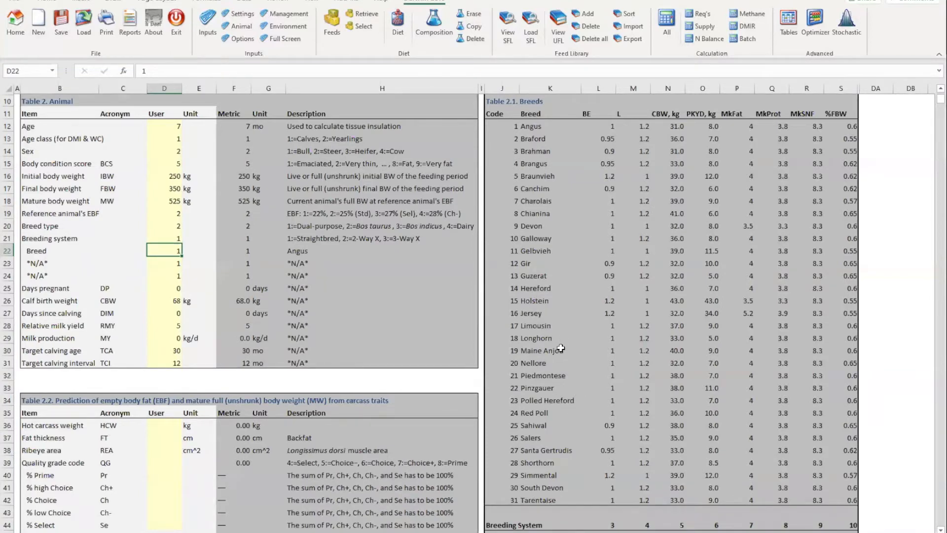
pyautogui.scroll(-1, 560, 348)
pyautogui.hscroll(1, 584, 276)
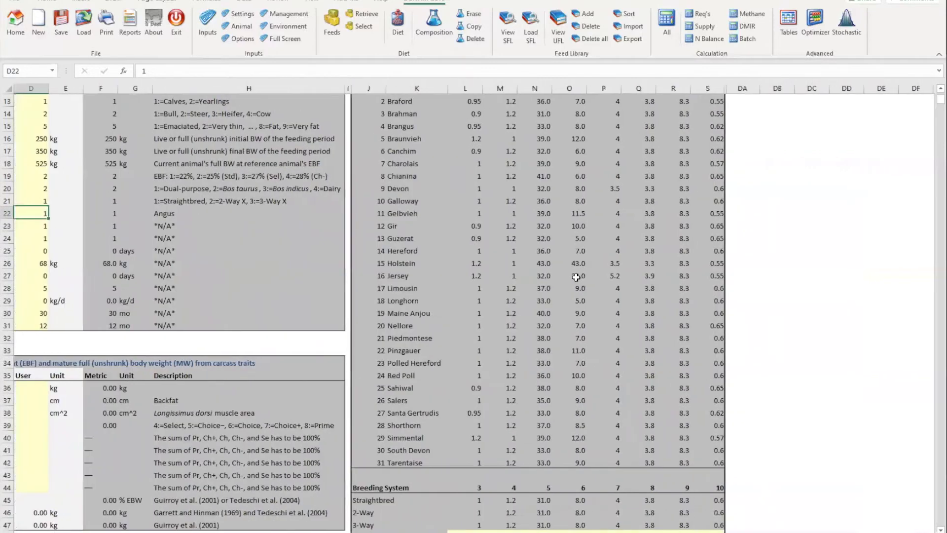
pyautogui.scroll(1, 573, 275)
pyautogui.hscroll(-1, 570, 276)
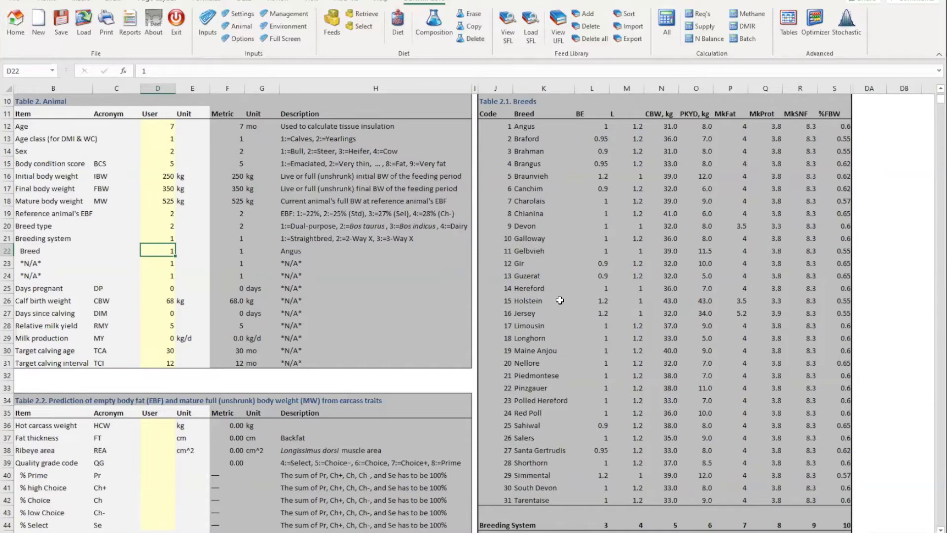
pyautogui.hscroll(-1, 588, 307)
# Step: Enter a BE override of 1.1 in the User input row below the Breeds table, and clear it again
pyautogui.scroll(-3, 588, 307)
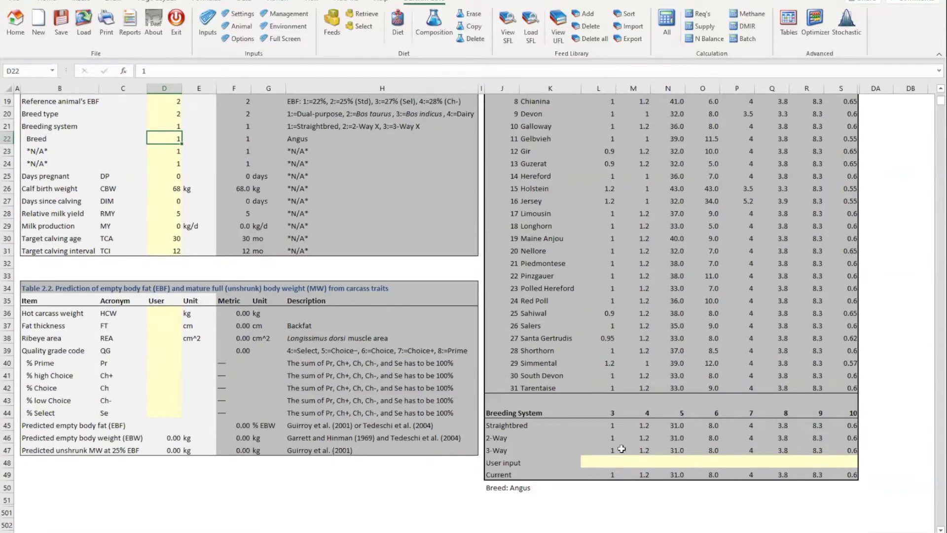
pyautogui.click(611, 460)
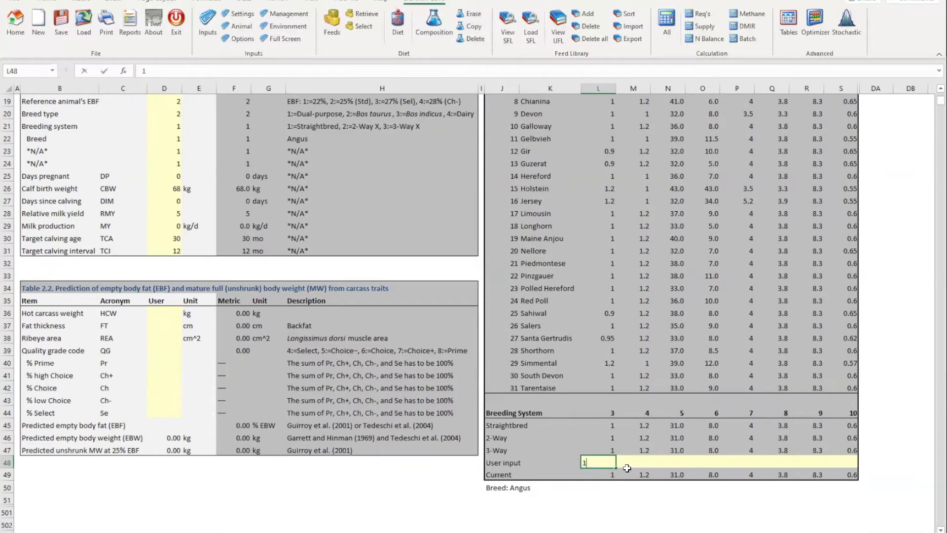
pyautogui.click(627, 467)
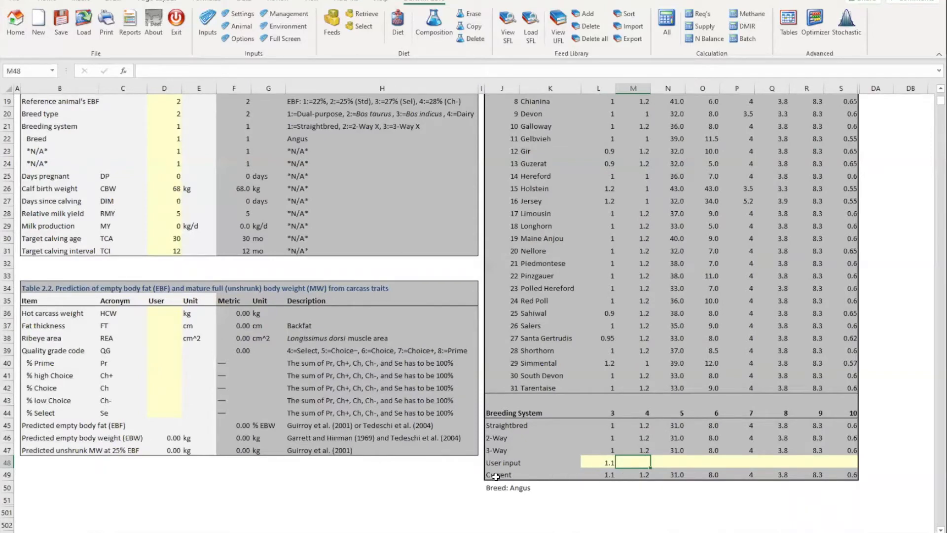
pyautogui.click(607, 463)
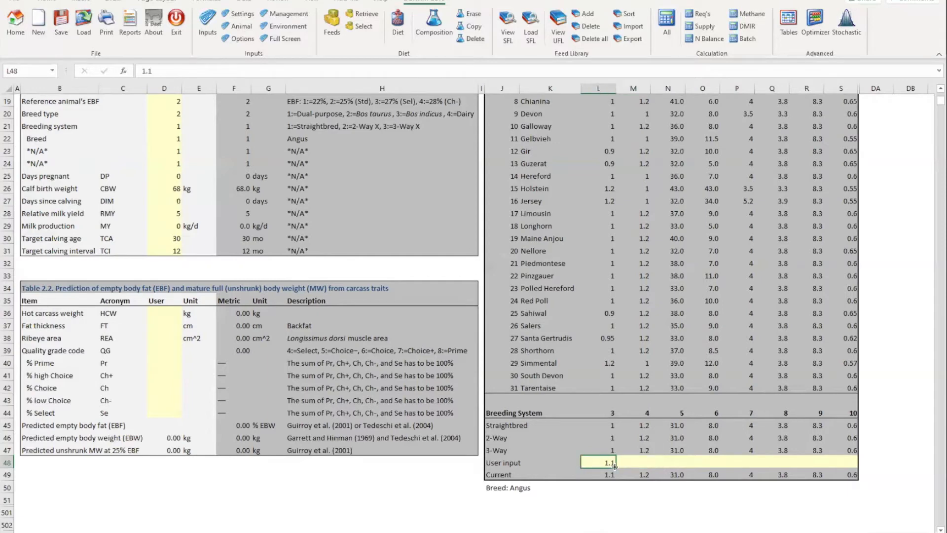
pyautogui.press('BackSpace')
pyautogui.press('Tab')
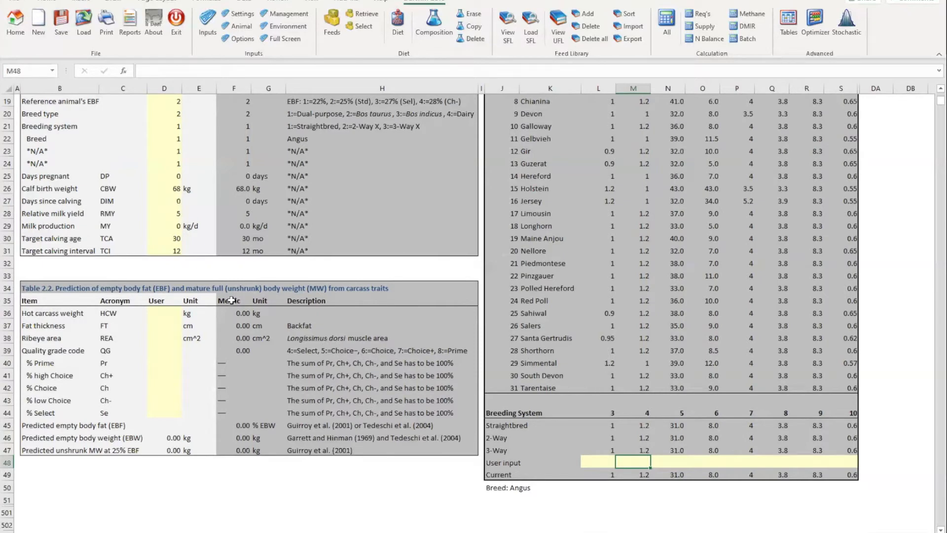
# Step: Set the breeding system to 2 (2-Way X) and the sire's breed to 7 (Charolais)
pyautogui.scroll(2, 133, 192)
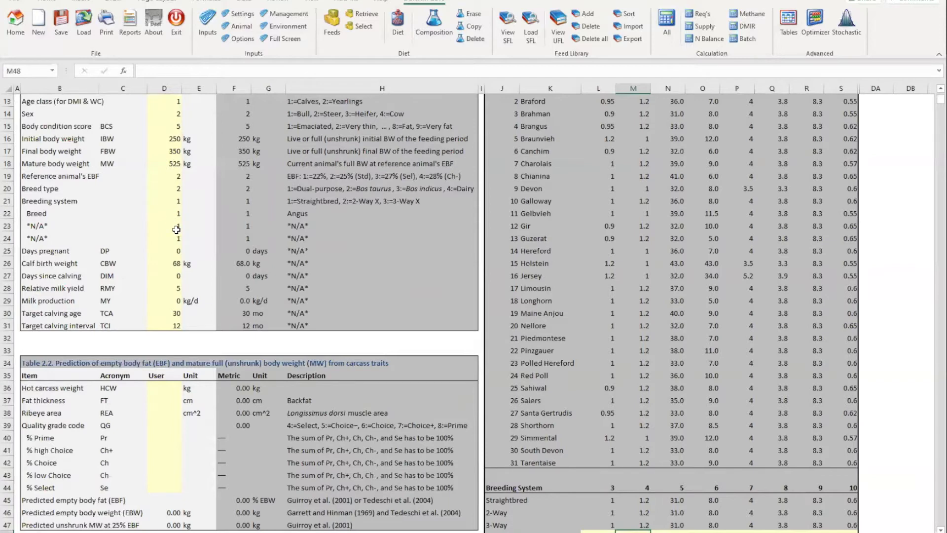
pyautogui.click(177, 202)
pyautogui.write('2')
pyautogui.press('Return')
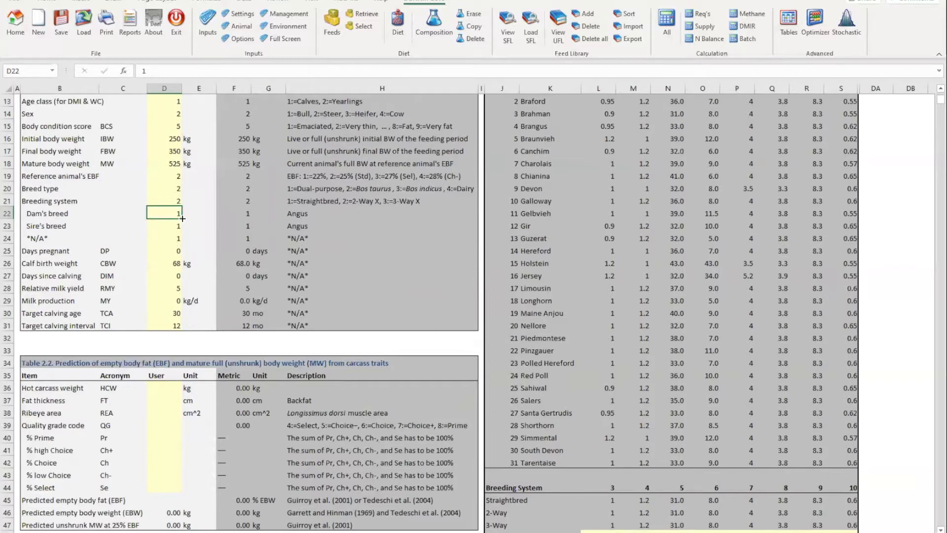
pyautogui.press('Return')
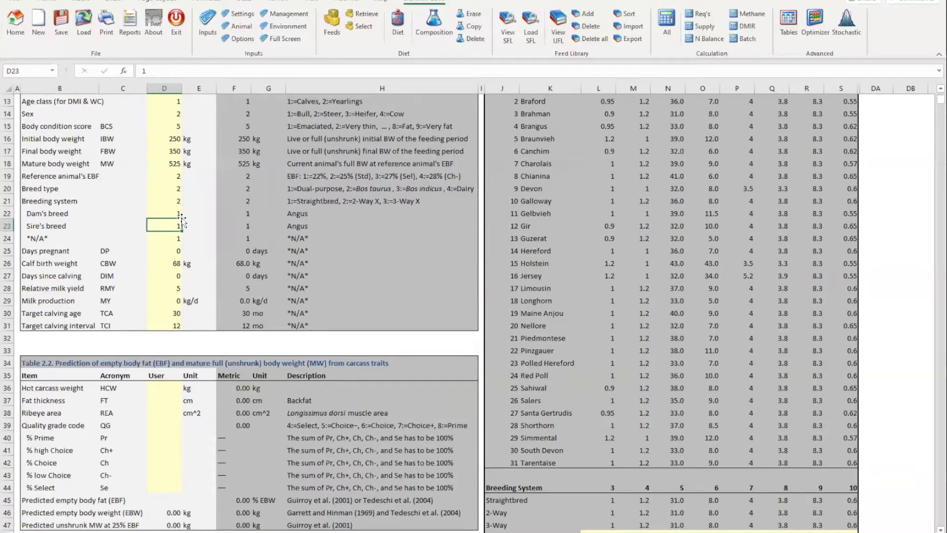
pyautogui.write('7')
pyautogui.press('Return')
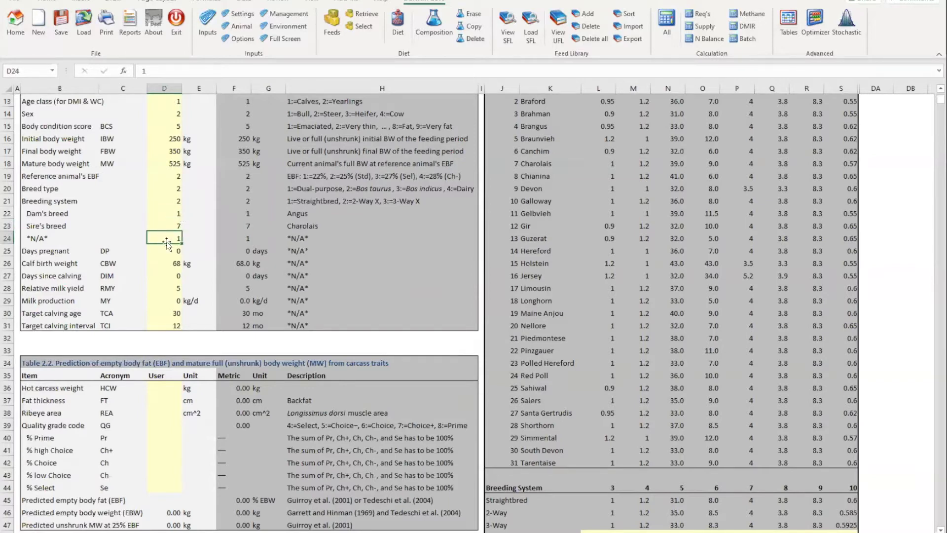
# Step: Try breeding system 3 (3-Way X) in the Animal table, and set it to 1 (Straightbred)
pyautogui.click(175, 201)
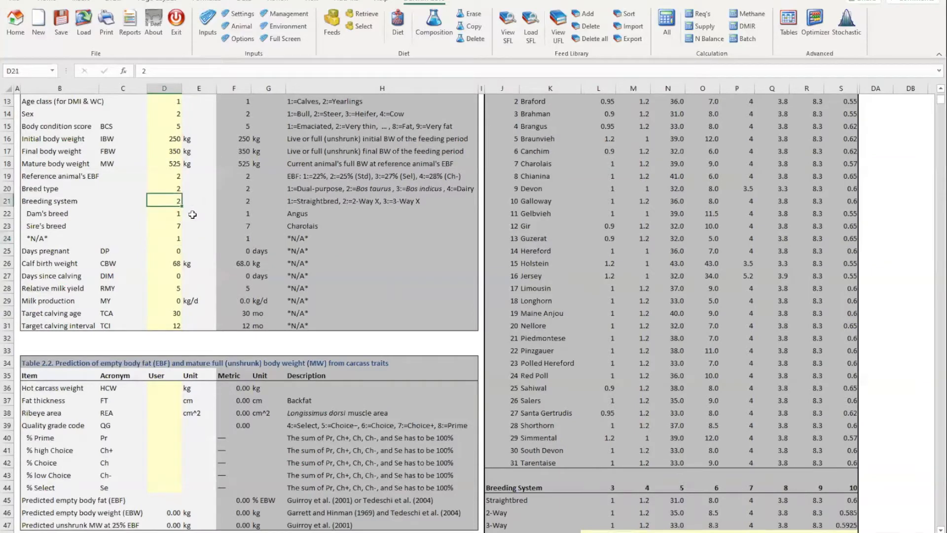
pyautogui.write('3')
pyautogui.press('Return')
pyautogui.press('Up')
pyautogui.write('1')
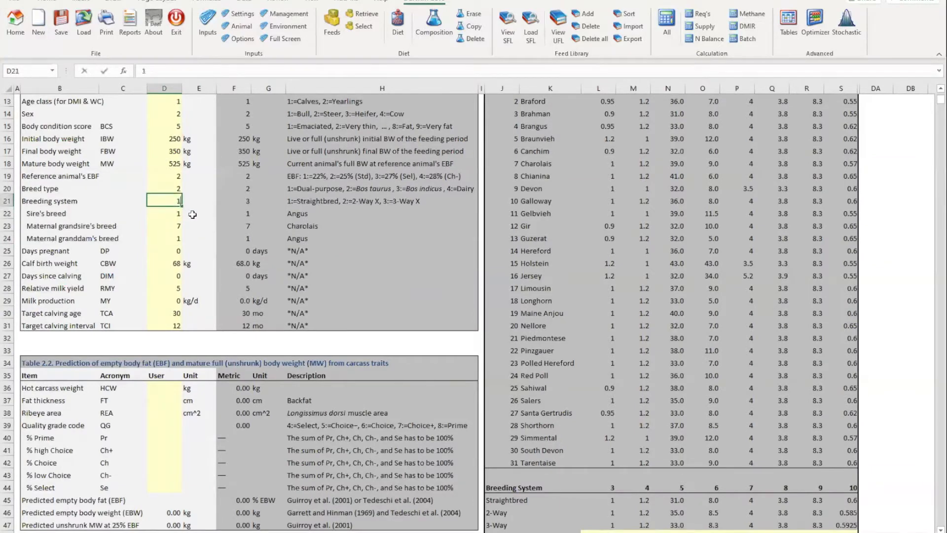
pyautogui.press('Return')
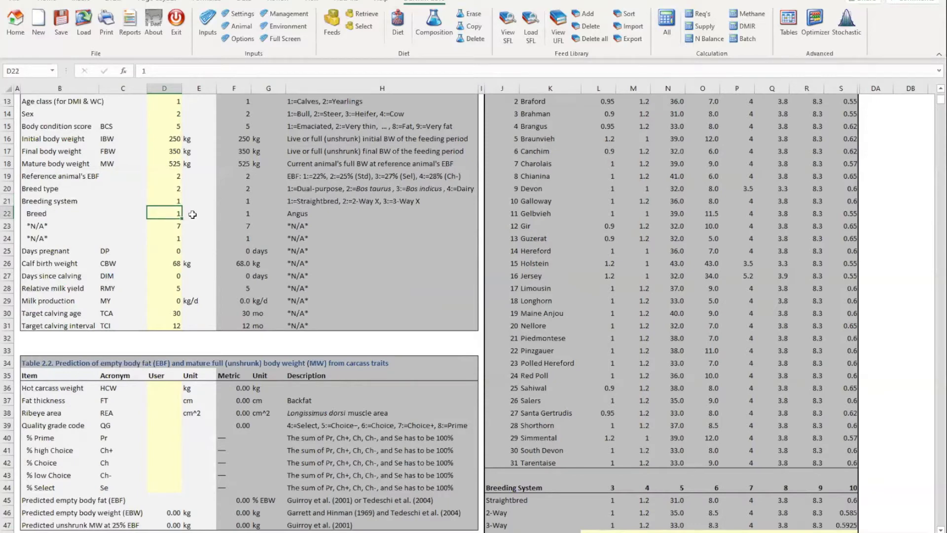
# Step: Try breed code 0 for the straightbred animal
pyautogui.write('0')
pyautogui.press('Return')
pyautogui.press('Down')
pyautogui.press('Up')
pyautogui.press('Up')
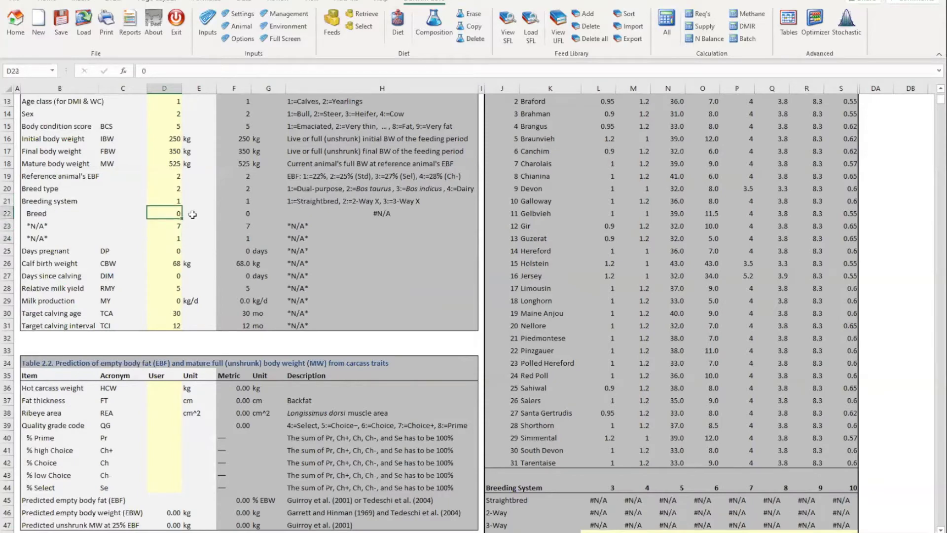
# Step: Clear the breed code and the unused code directly below it, and set the breed to 1 (Angus)
pyautogui.press('BackSpace')
pyautogui.press('Return')
pyautogui.press('BackSpace')
pyautogui.press('Return')
pyautogui.press('Up')
pyautogui.press('Up')
pyautogui.press('Up')
pyautogui.press('Down')
pyautogui.write('1')
pyautogui.press('Return')
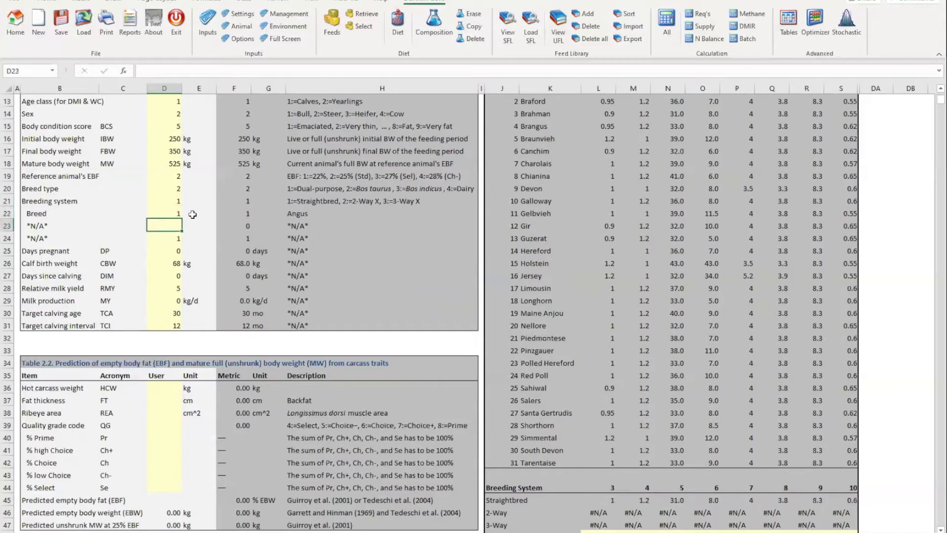
pyautogui.press('Up')
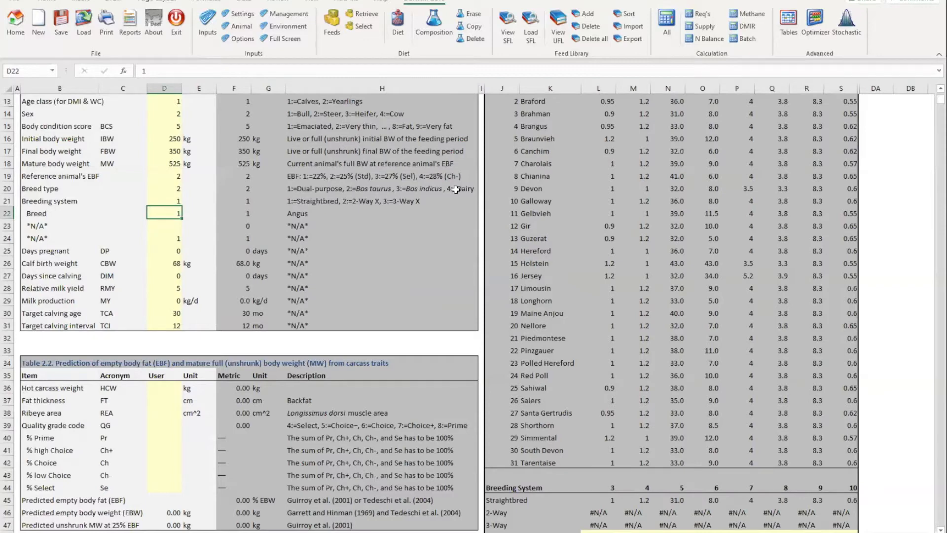
# Step: Try the out-of-range breed type 5, and set the breed type back to 2 (Bos taurus)
pyautogui.click(178, 192)
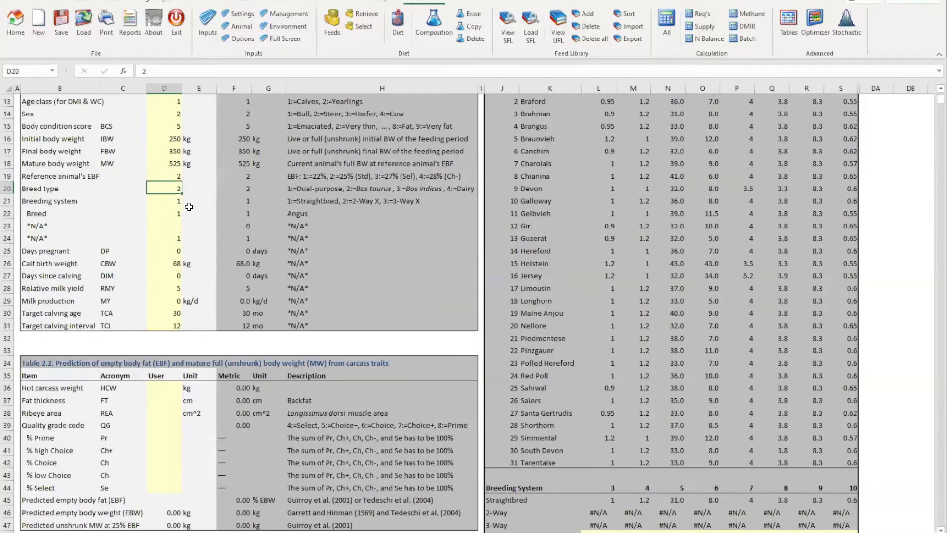
pyautogui.write('5')
pyautogui.press('Return')
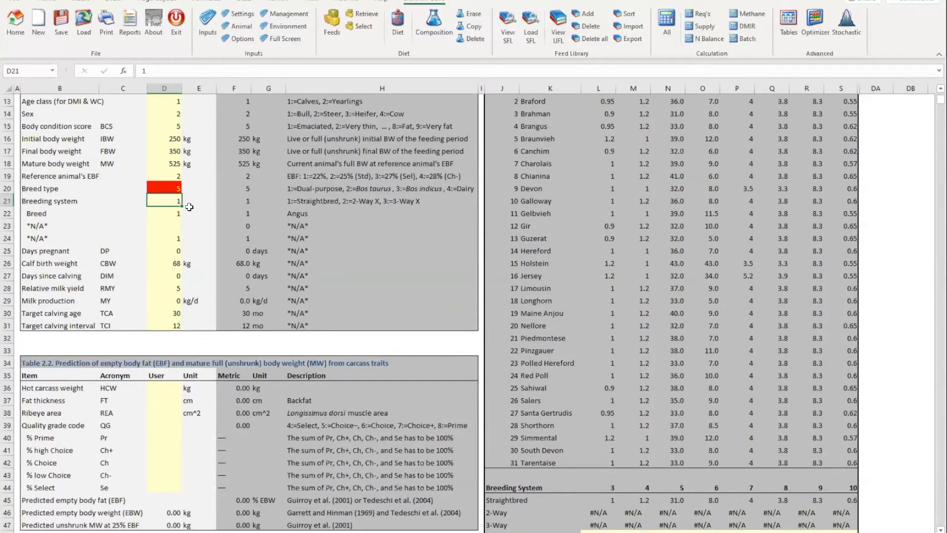
pyautogui.press('Up')
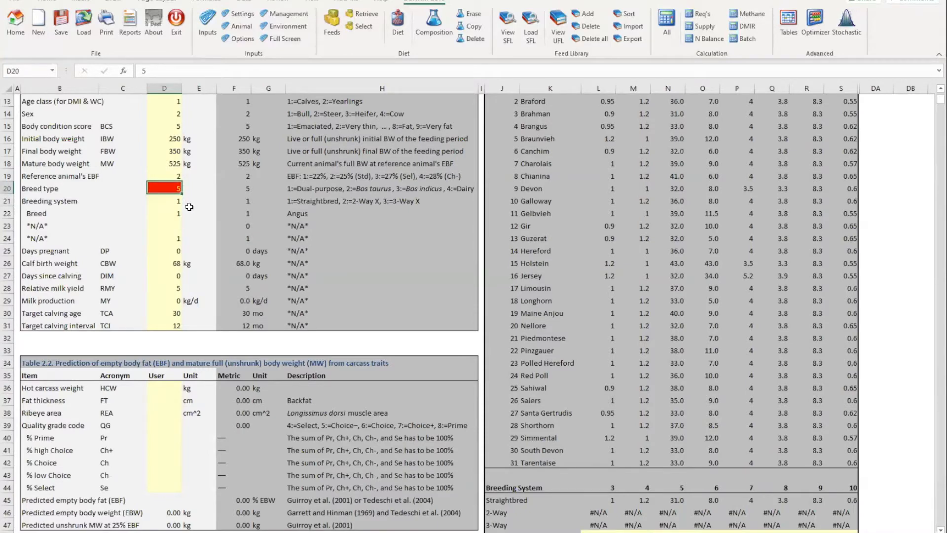
pyautogui.write('2')
pyautogui.press('Return')
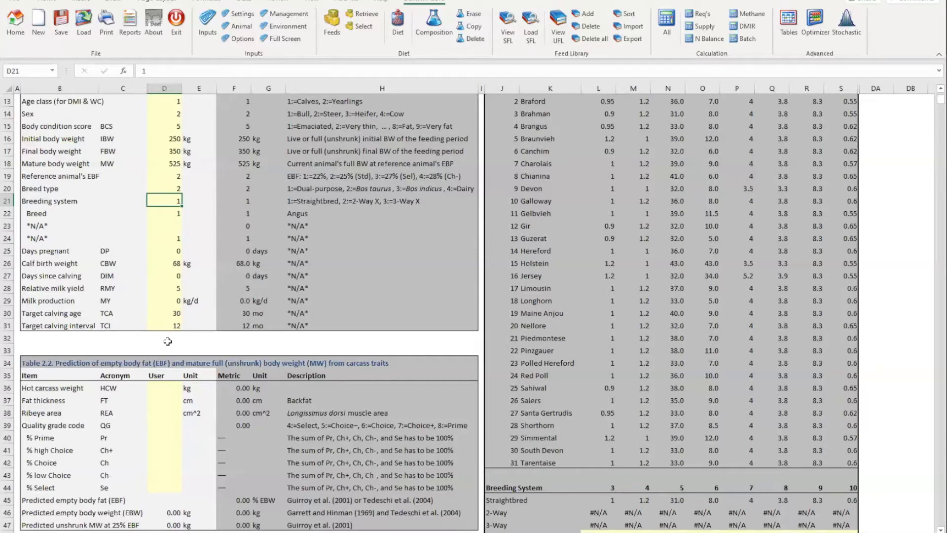
# Step: Set the feed additive to 1 (None) and the implant to 1 (No) in the Management and Grazing table
pyautogui.scroll(-6, 168, 341)
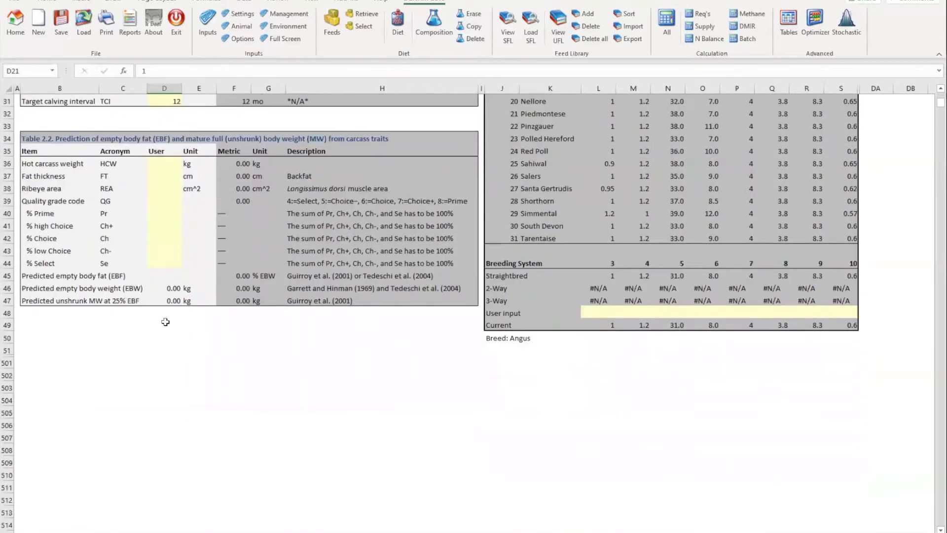
pyautogui.hscroll(5, 164, 320)
pyautogui.hscroll(-5, 163, 320)
pyautogui.scroll(5, 168, 318)
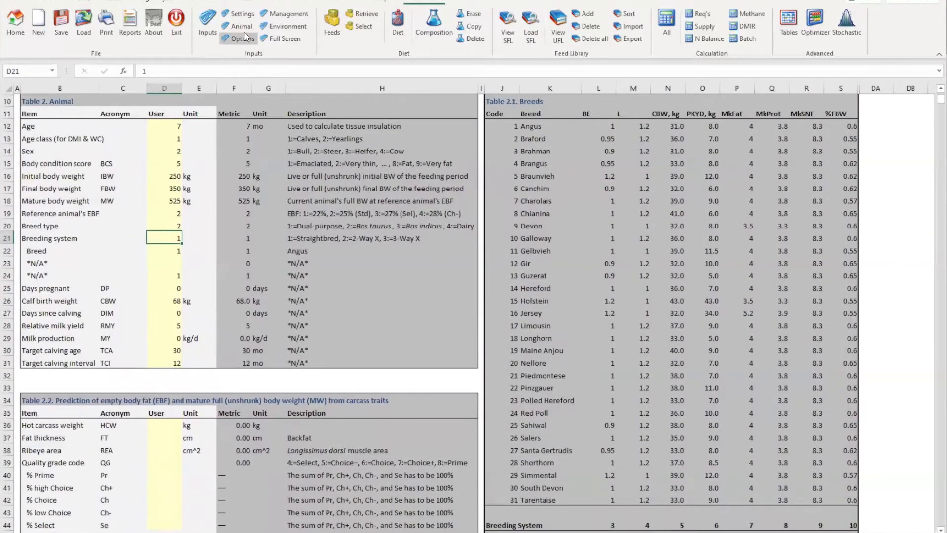
pyautogui.click(280, 17)
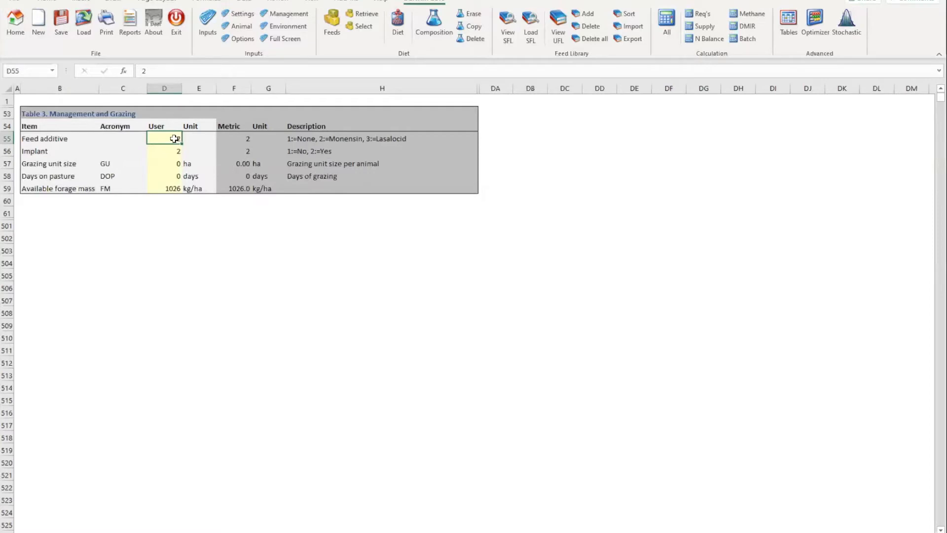
pyautogui.write('1')
pyautogui.press('Return')
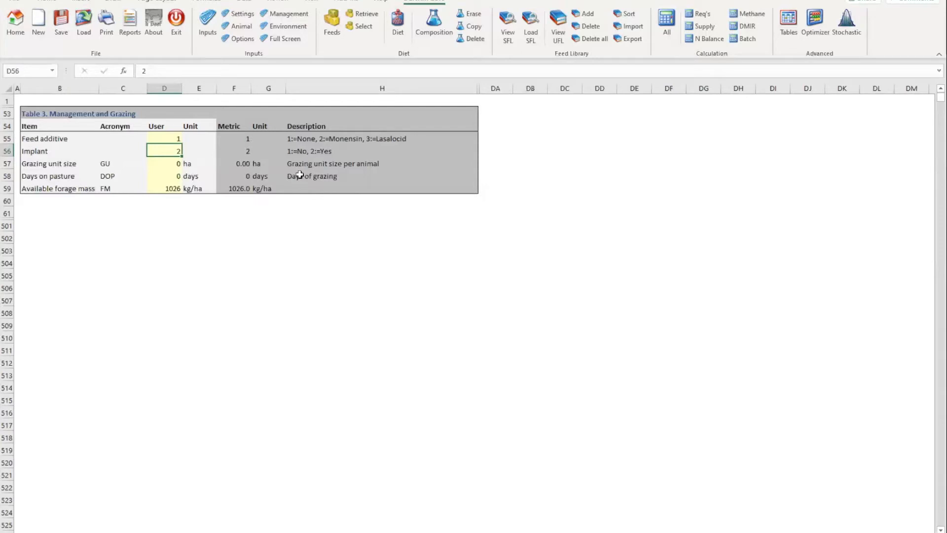
pyautogui.write('1')
pyautogui.press('Return')
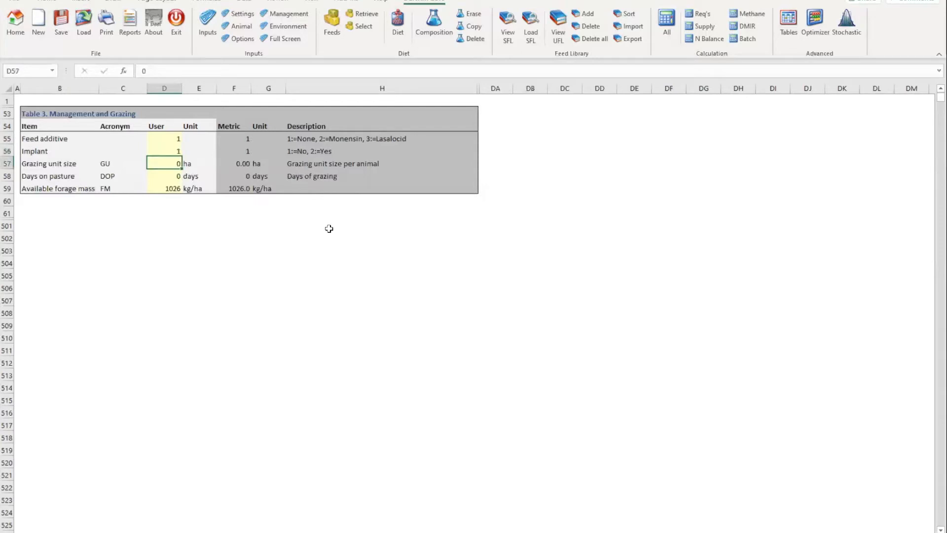
pyautogui.press('Up')
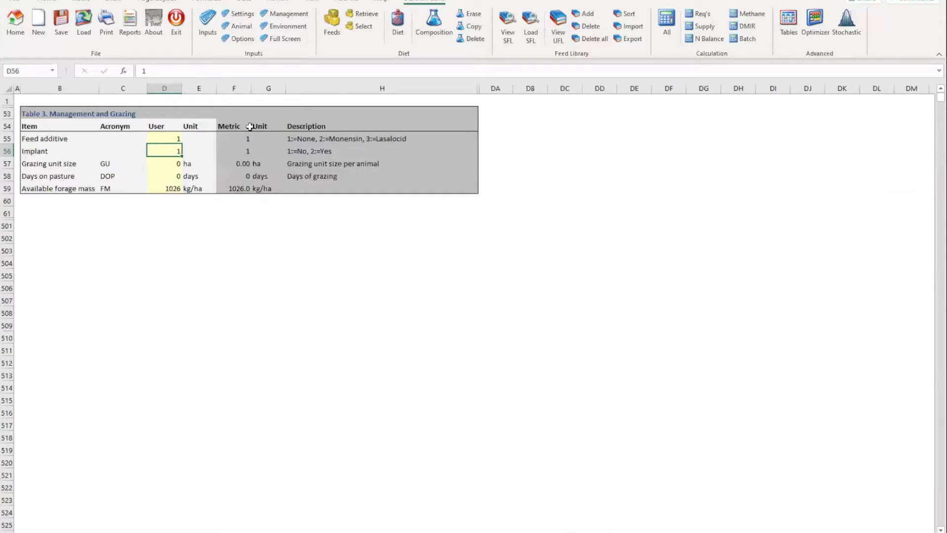
# Step: Set the previous and current temperatures to 20 °C in the Environment table
pyautogui.click(292, 29)
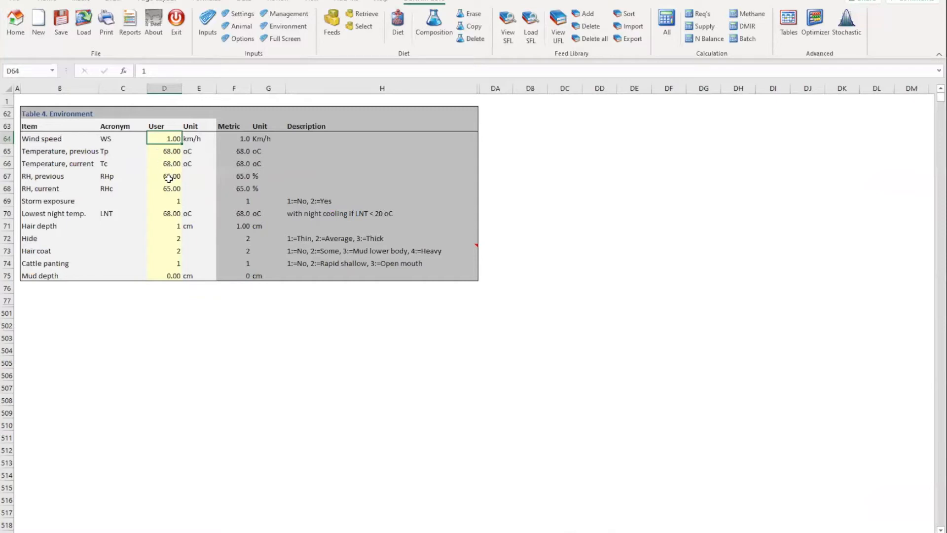
pyautogui.click(170, 151)
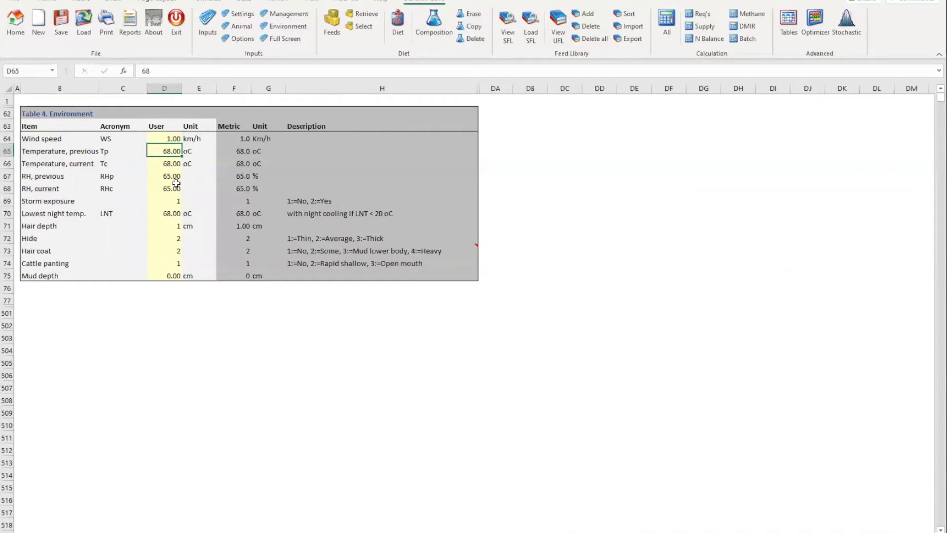
pyautogui.write('20')
pyautogui.press('Return')
pyautogui.write('20')
pyautogui.press('Return')
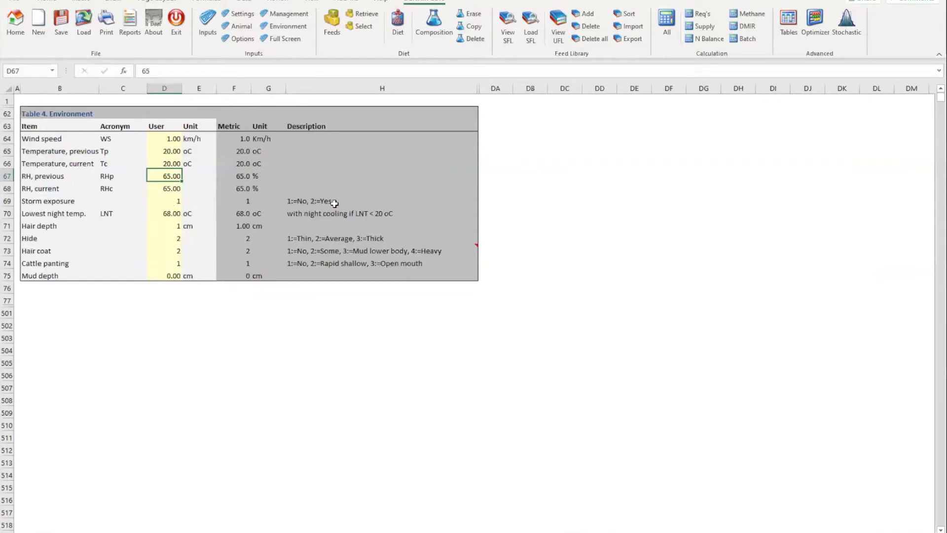
# Step: Set the lowest night temperature to 10 °C
pyautogui.click(164, 213)
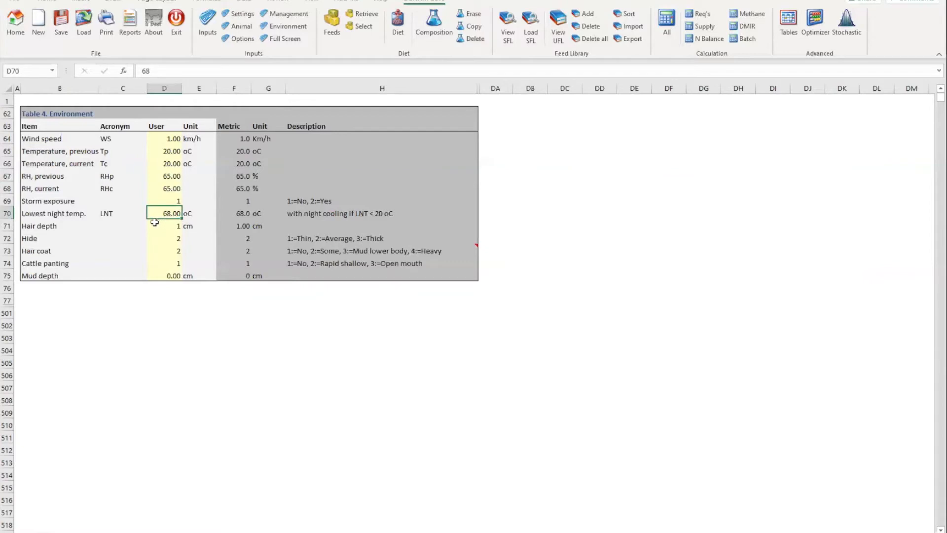
pyautogui.press('F2')
pyautogui.press('Return')
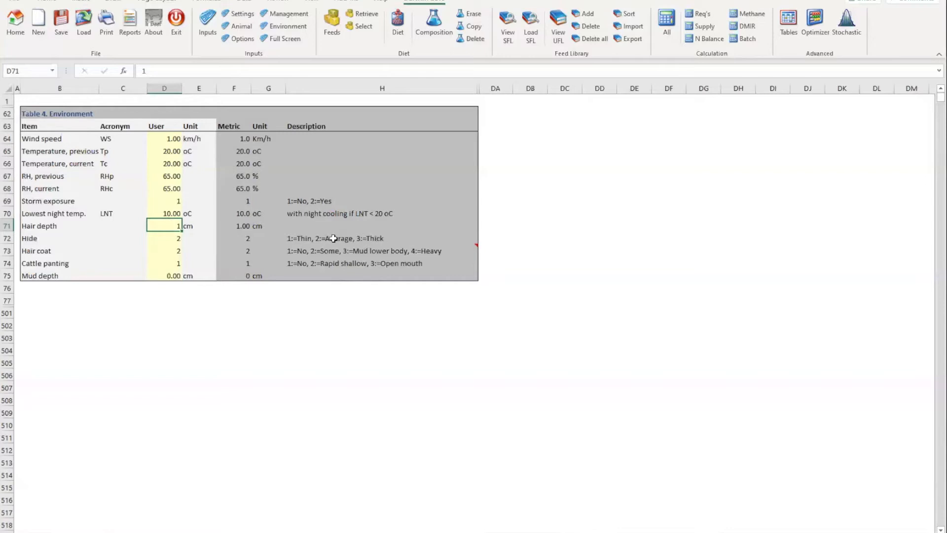
# Step: Check the hide and mud codes, and set the hair coat to 1 (no mud)
pyautogui.click(171, 238)
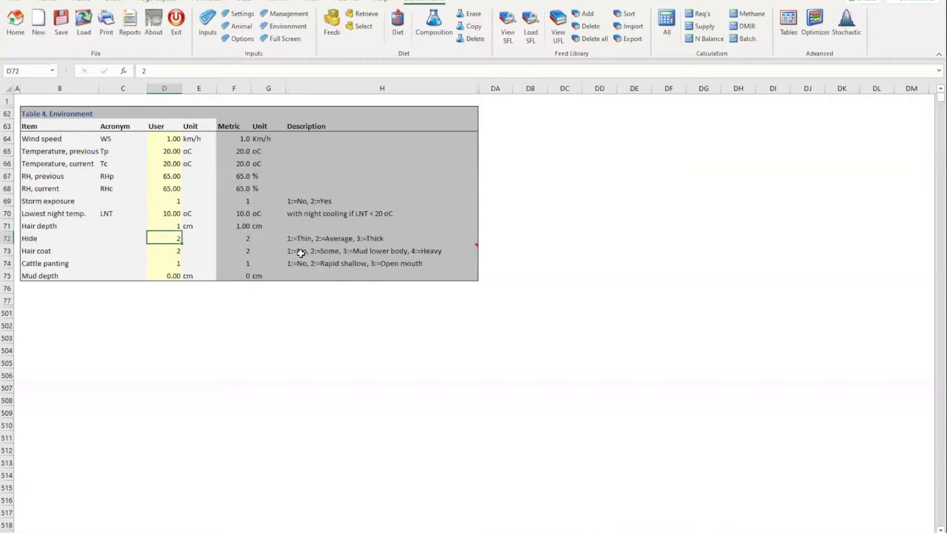
pyautogui.moveTo(332, 250)
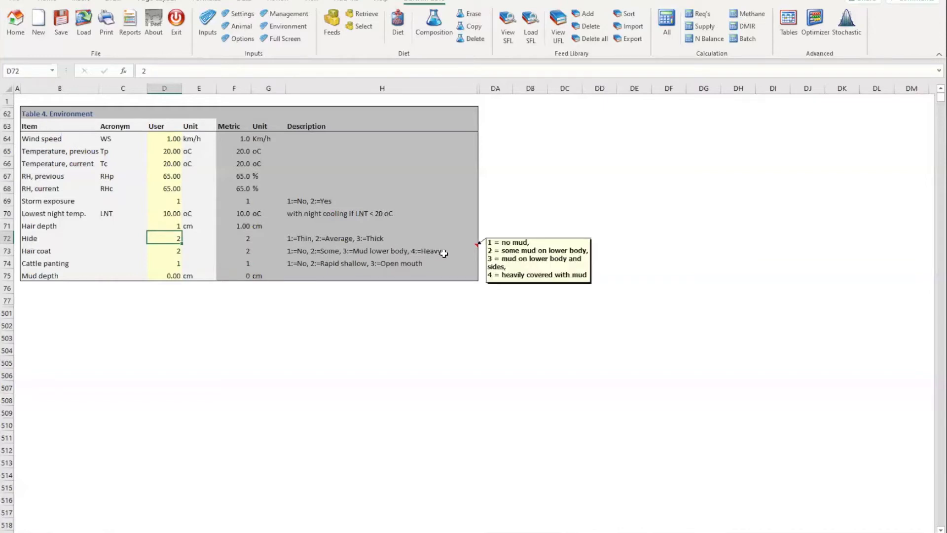
pyautogui.click(168, 254)
pyautogui.write('1')
pyautogui.press('Return')
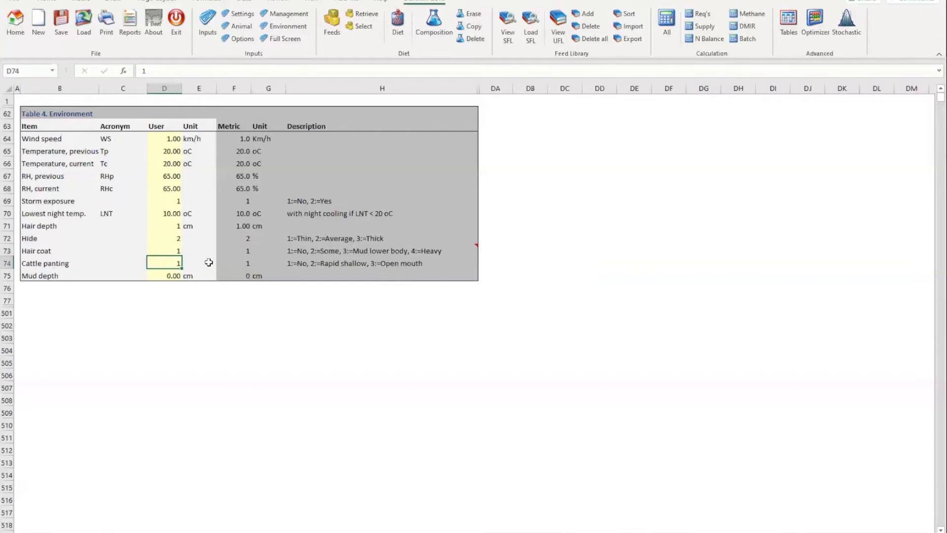
pyautogui.click(163, 276)
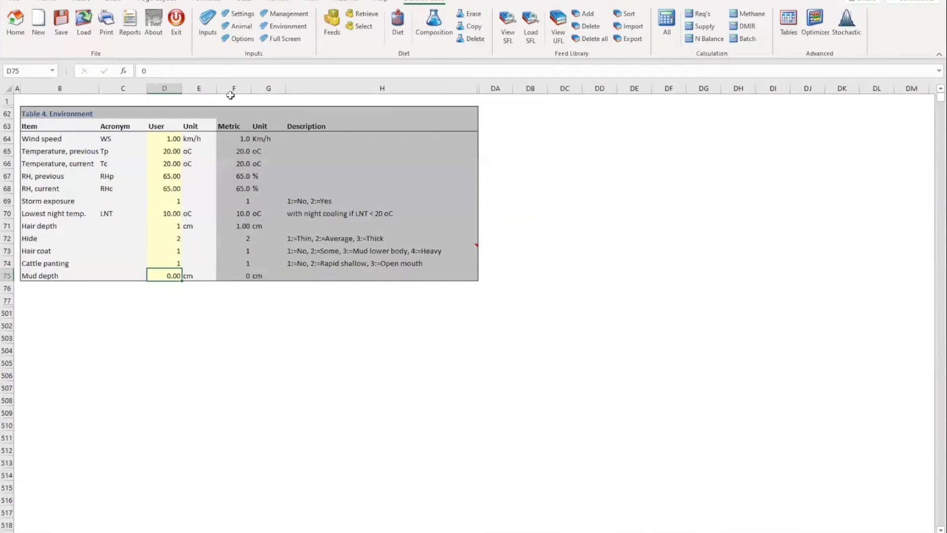
# Step: Open the Advanced options table and clear the maintenance factor
pyautogui.click(239, 39)
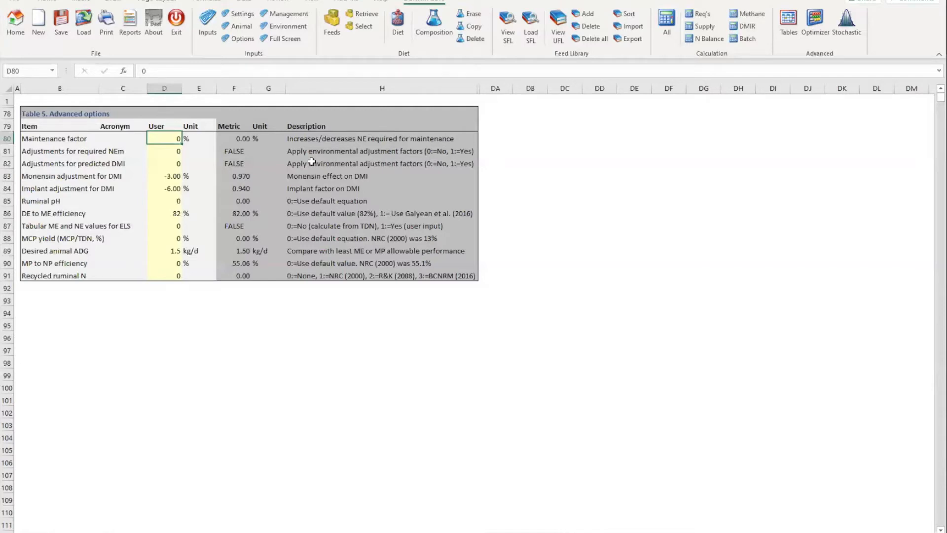
pyautogui.write('5')
pyautogui.press('Return')
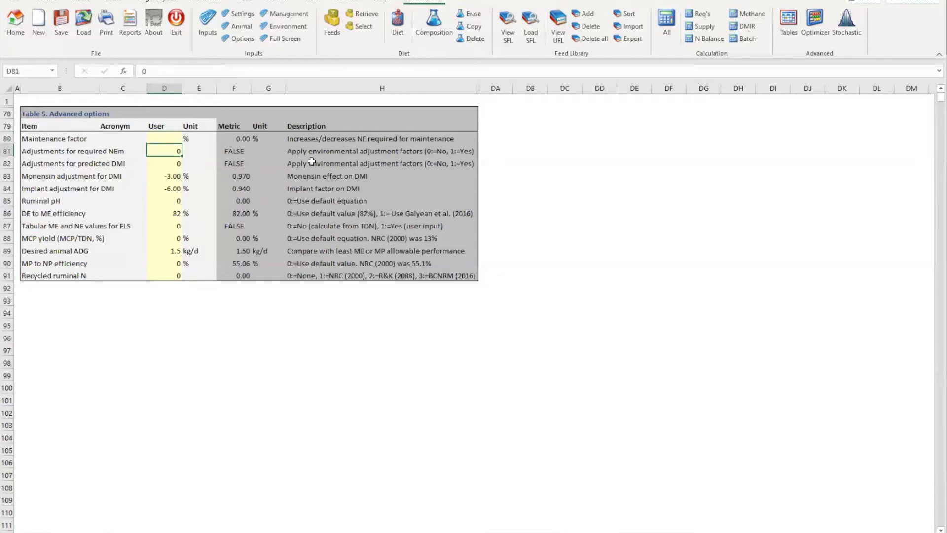
pyautogui.press('Up')
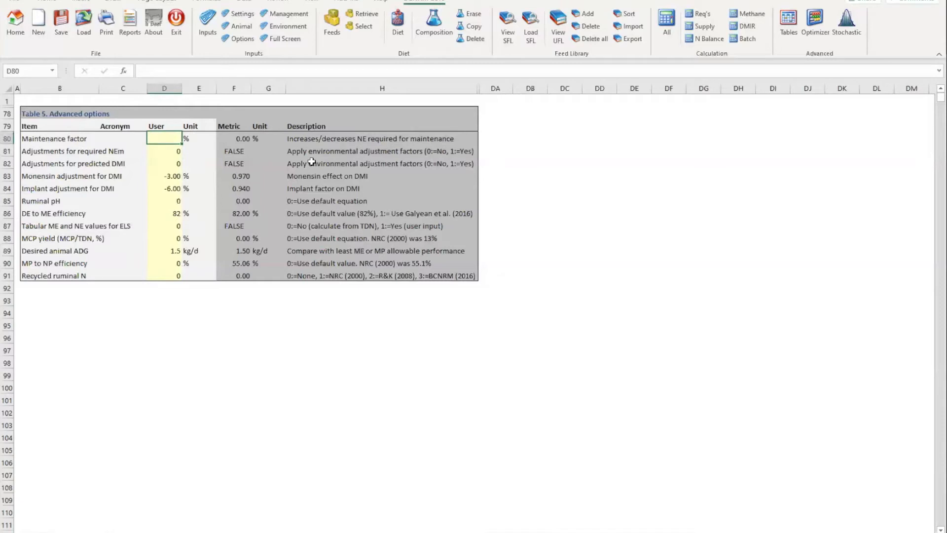
pyautogui.press('Down')
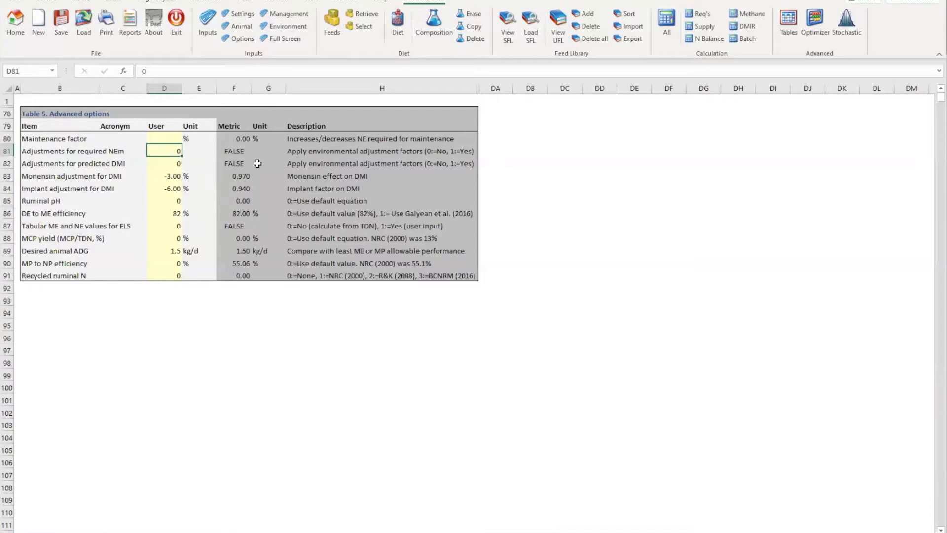
# Step: Turn on the environmental adjustments for required NEm and predicted DMI by setting both to 1 (Yes)
pyautogui.write('1')
pyautogui.press('Return')
pyautogui.write('1')
pyautogui.press('Return')
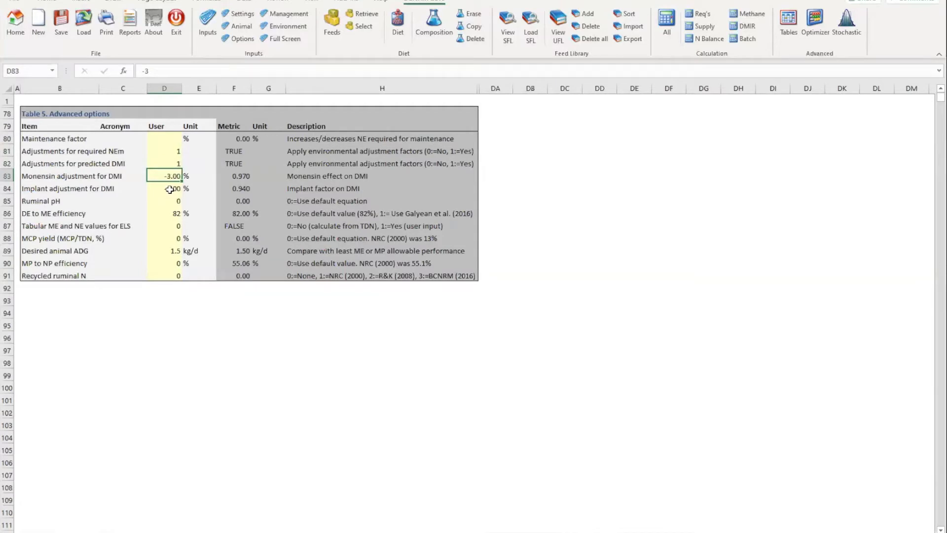
# Step: Review the implant adjustment and ruminal pH options, and set the DE to ME efficiency to 0 (default value)
pyautogui.click(170, 190)
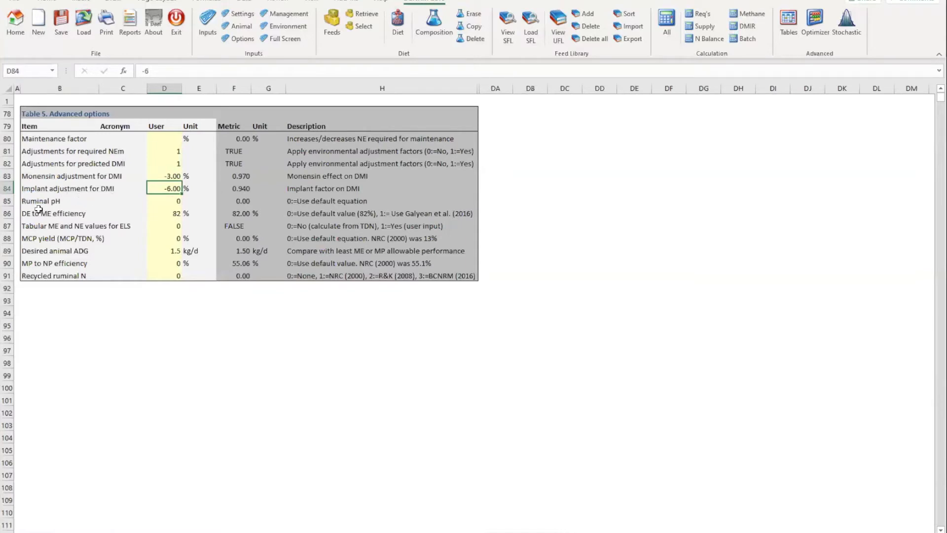
pyautogui.click(173, 201)
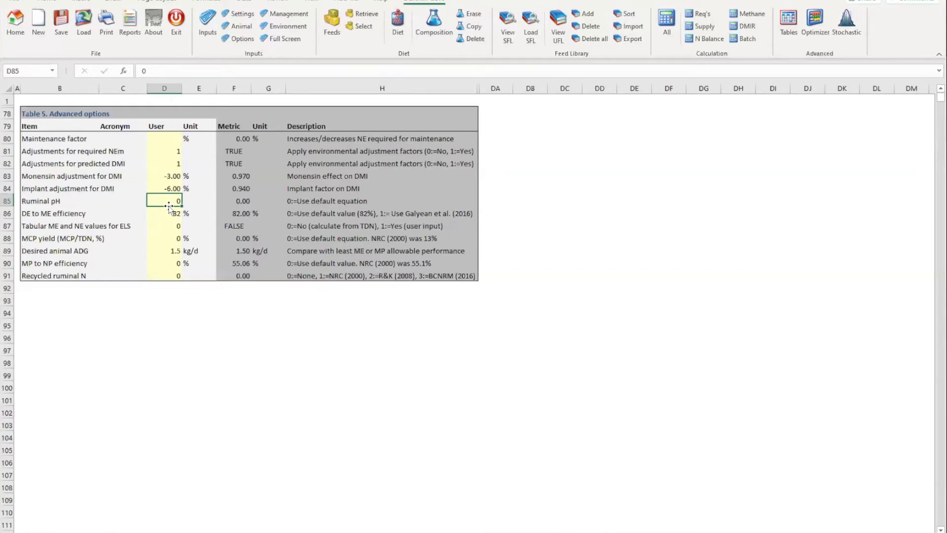
pyautogui.press('Down')
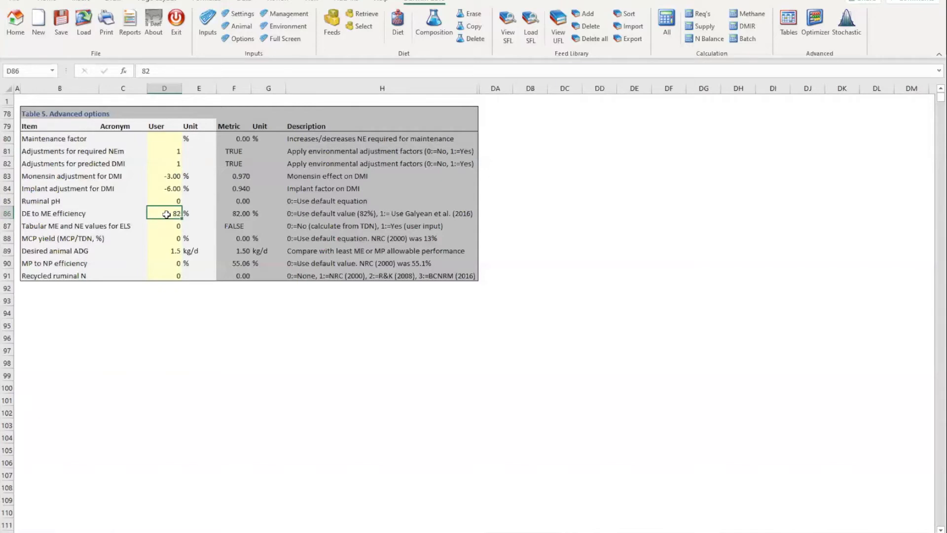
pyautogui.write('0')
pyautogui.press('Return')
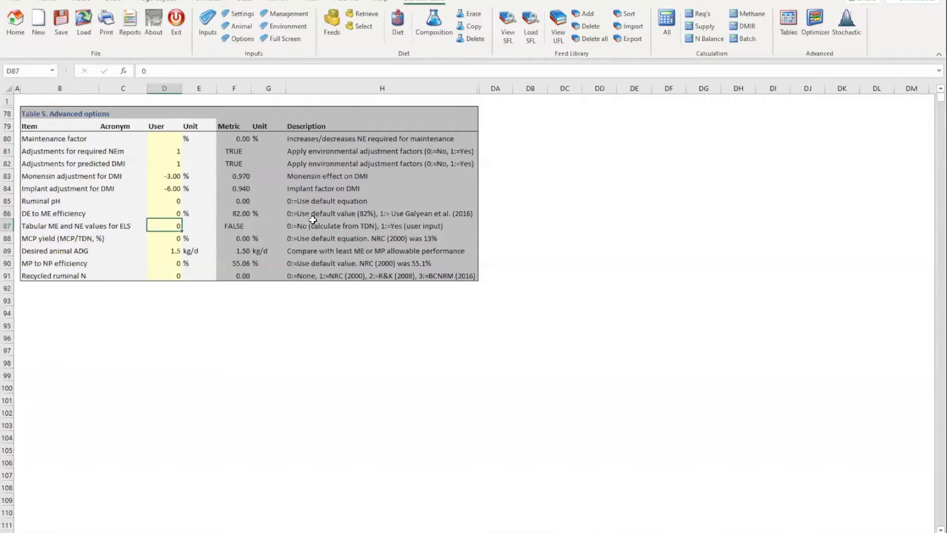
# Step: Try 82% for the DE to ME efficiency, and set it to 1 to use Galyean et al. (2016)
pyautogui.click(175, 213)
pyautogui.write('82')
pyautogui.press('Return')
pyautogui.press('Up')
pyautogui.write('1')
pyautogui.press('Return')
pyautogui.click(164, 239)
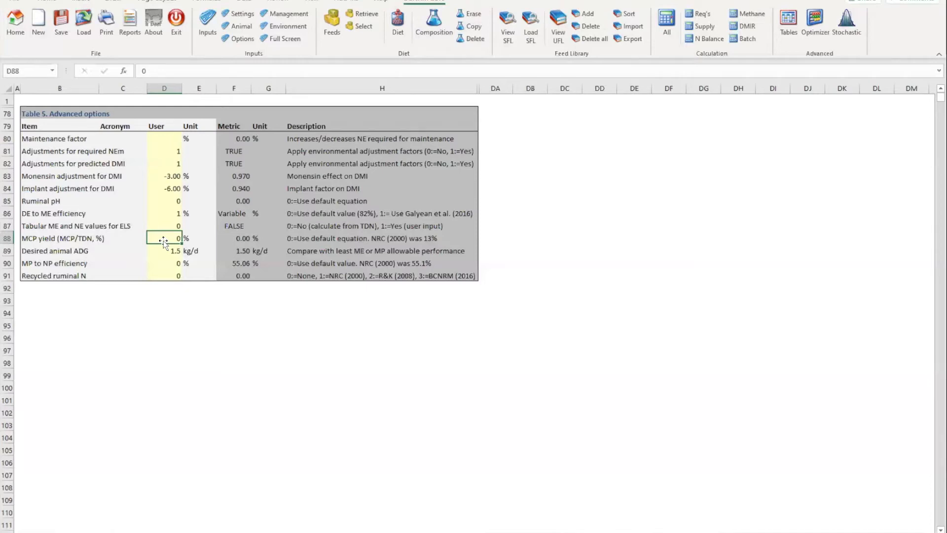
# Step: Review the desired animal ADG, try 1 for recycled ruminal N, and set it to 3 to use BCNRM (2016)
pyautogui.click(170, 253)
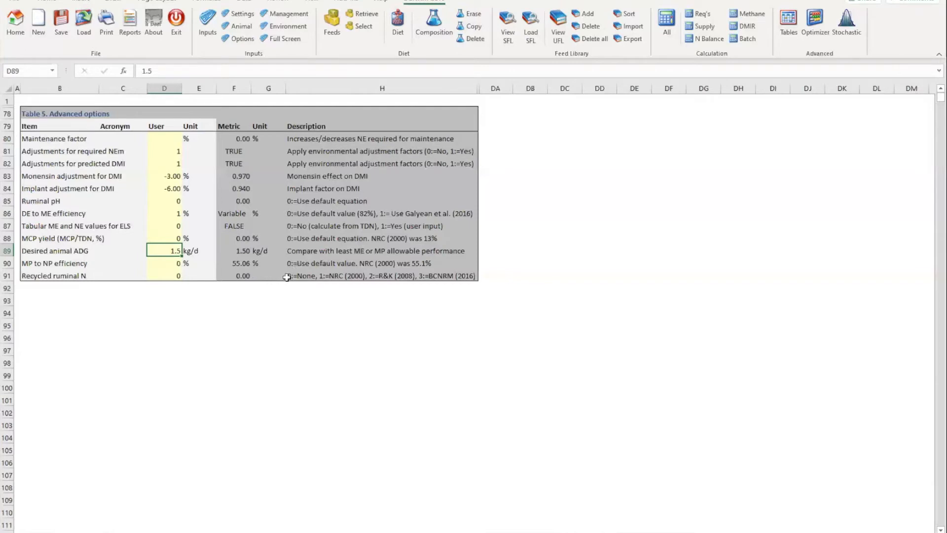
pyautogui.click(167, 275)
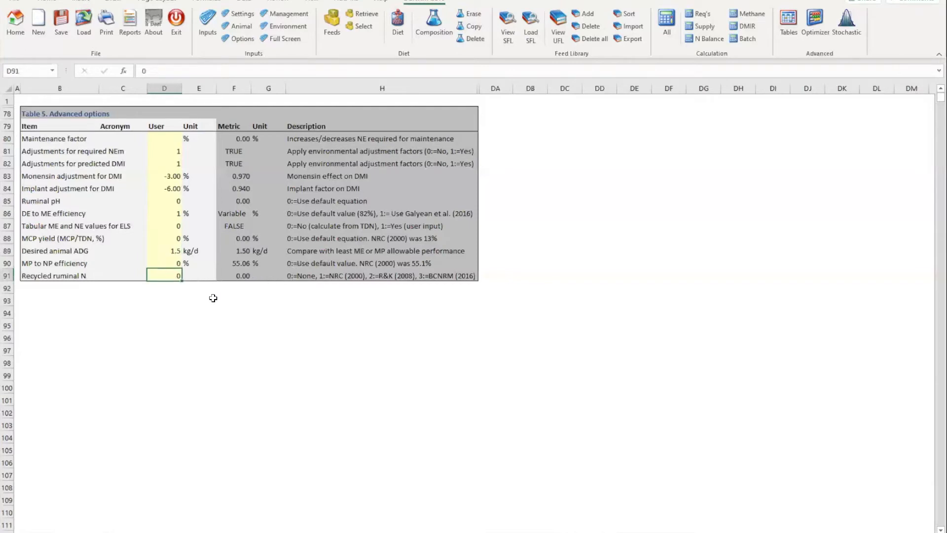
pyautogui.write('1')
pyautogui.press('Return')
pyautogui.press('Return')
pyautogui.press('Return')
pyautogui.press('Return')
pyautogui.press('Return')
pyautogui.press('Return')
pyautogui.press('Return')
pyautogui.press('Return')
pyautogui.press('Return')
pyautogui.press('Return')
pyautogui.press('Return')
pyautogui.press('Return')
pyautogui.write('3')
pyautogui.press('Return')
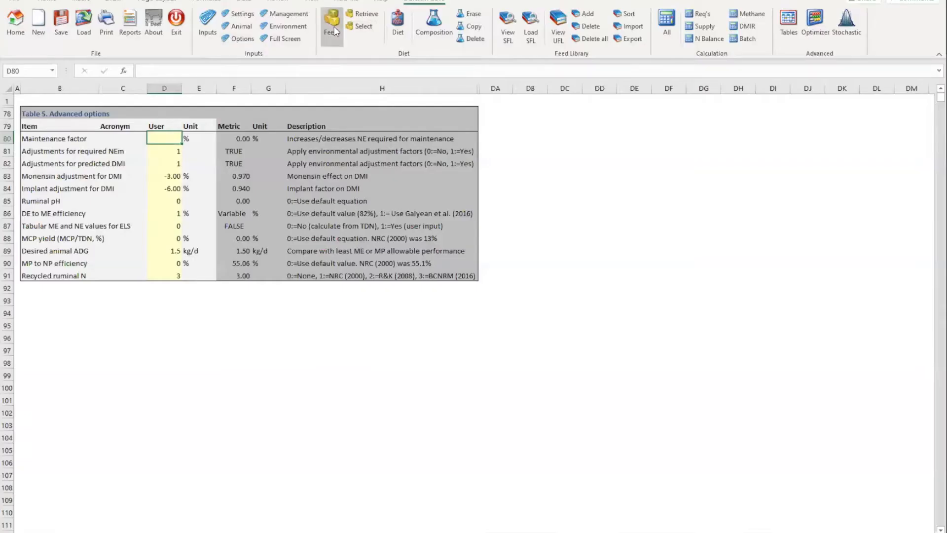
# Step: Look over the feed imports, diet and feed composition tables
pyautogui.click(334, 31)
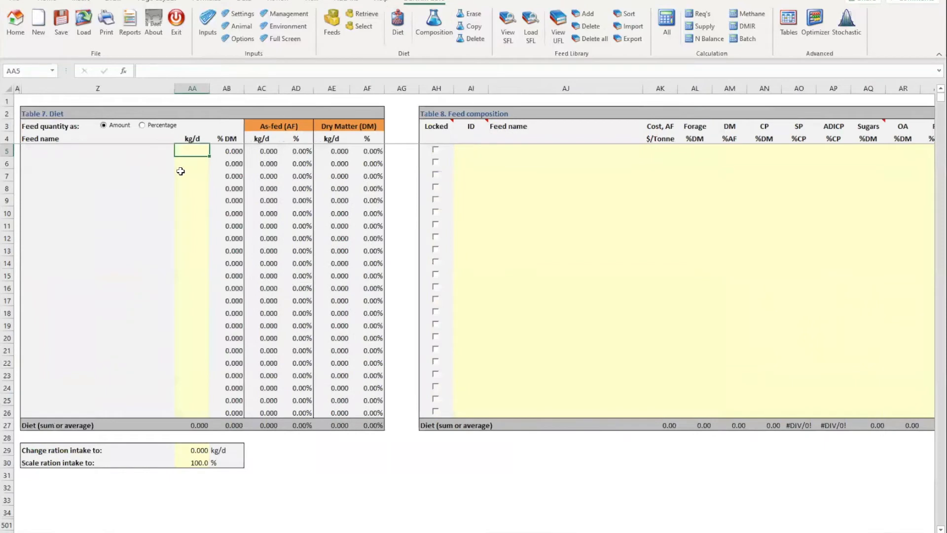
pyautogui.click(434, 22)
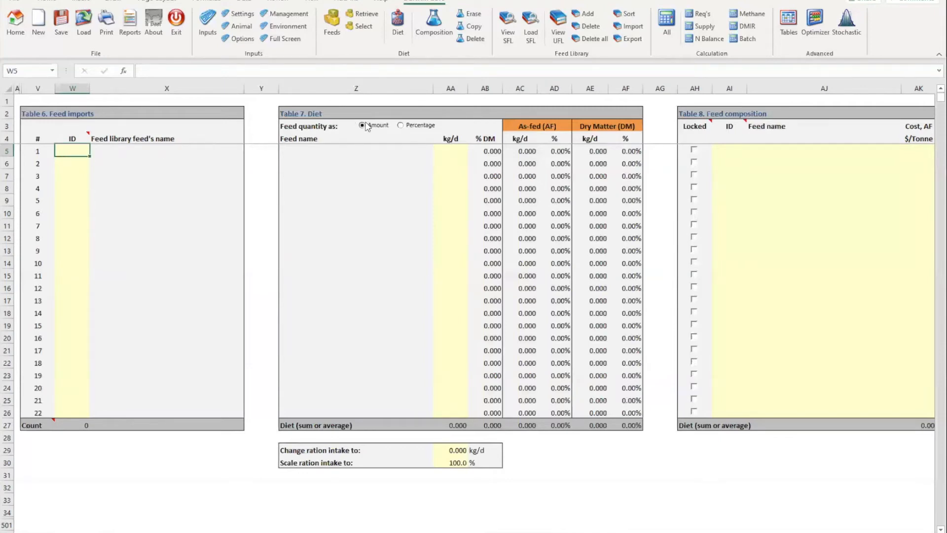
# Step: Open the standard feed library and examine its feed list from the forages and grains down to the mineral supplements
pyautogui.click(509, 25)
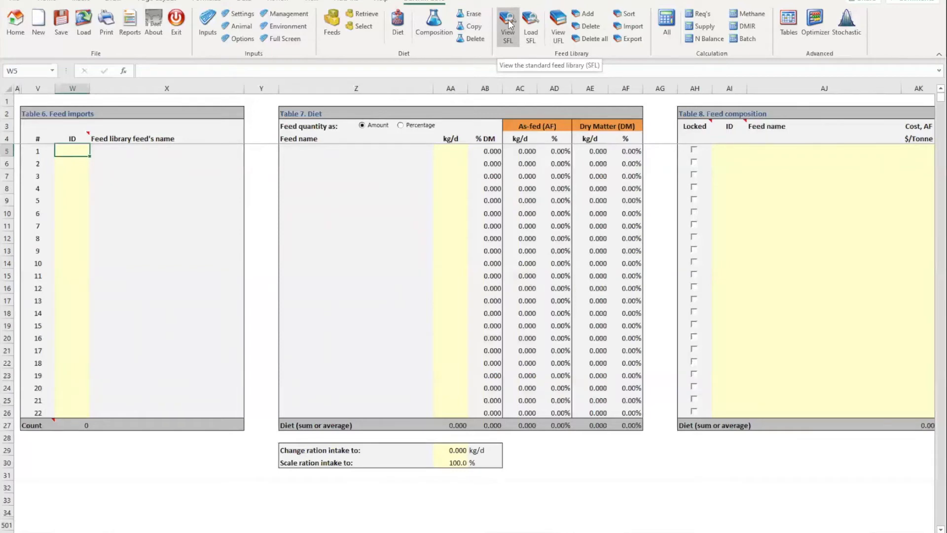
pyautogui.click(505, 25)
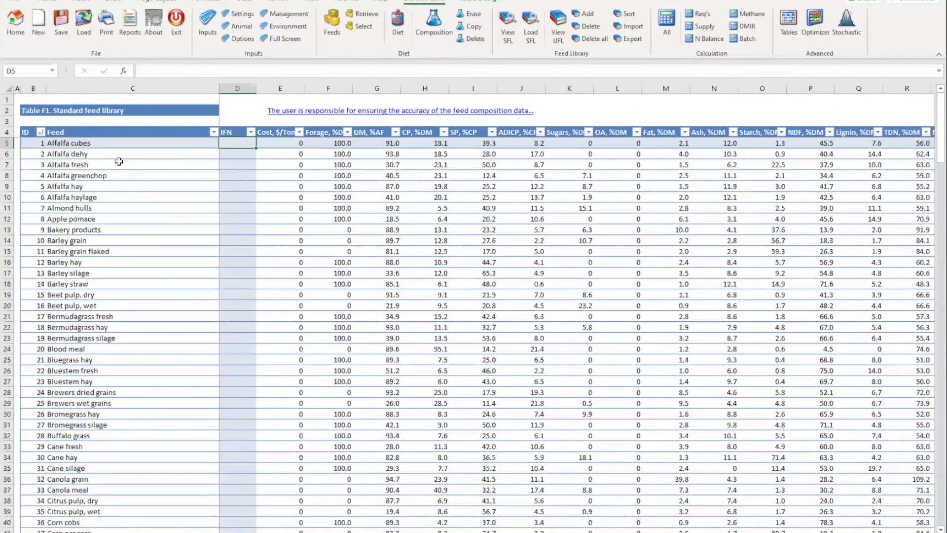
pyautogui.scroll(-20, 131, 212)
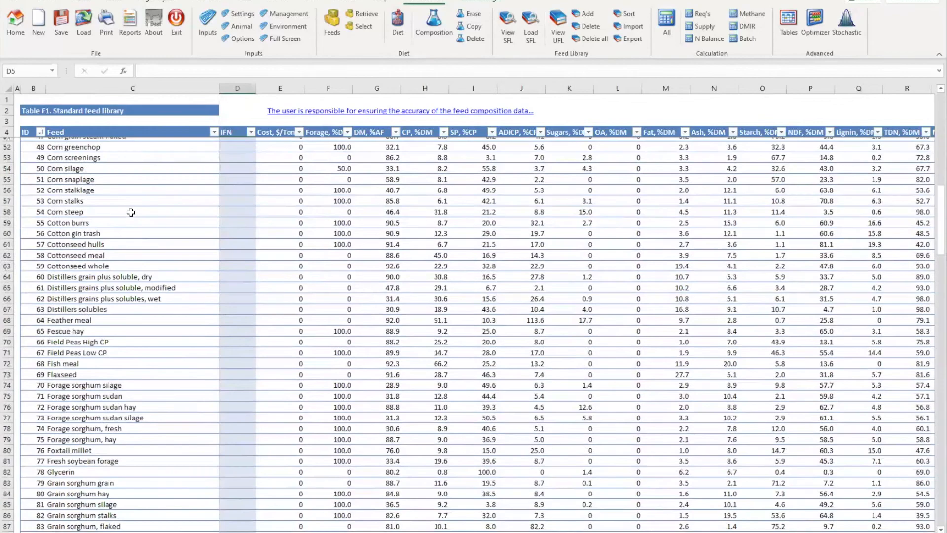
pyautogui.scroll(-20, 130, 212)
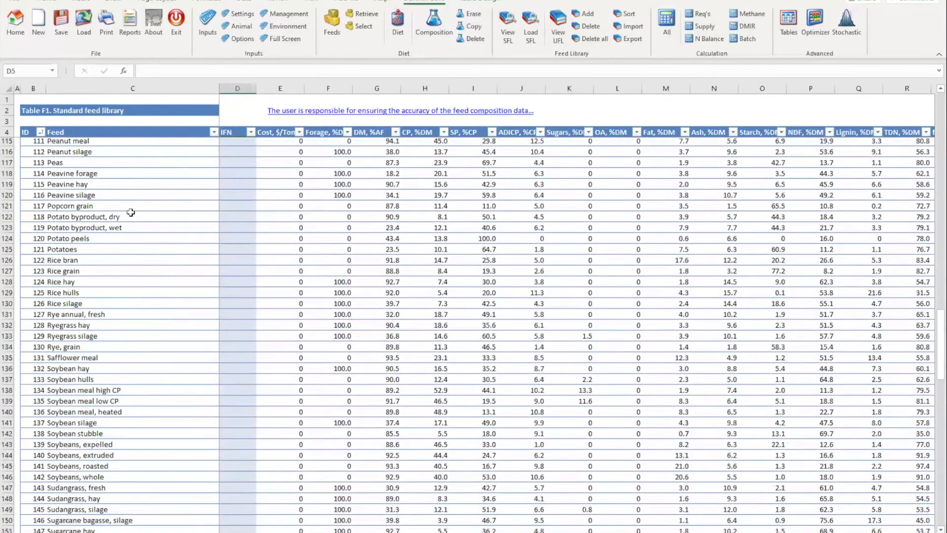
pyautogui.scroll(-18, 131, 212)
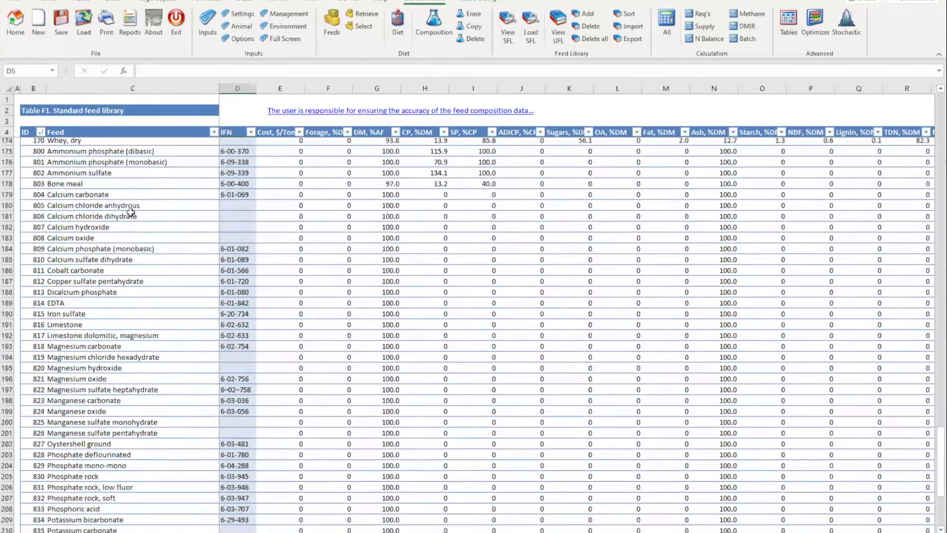
pyautogui.scroll(-6, 130, 213)
pyautogui.hscroll(15, 131, 213)
pyautogui.scroll(15, 131, 212)
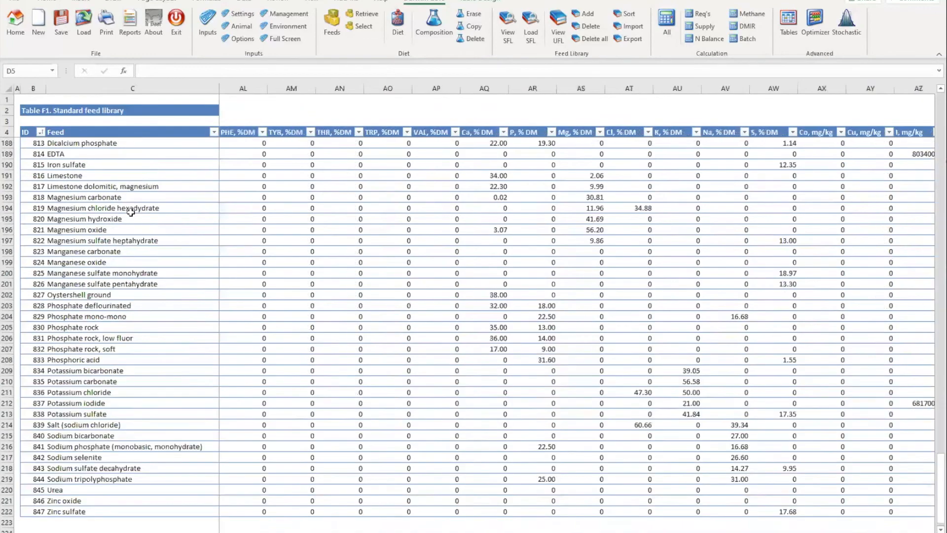
pyautogui.scroll(8, 131, 212)
pyautogui.hscroll(-15, 131, 212)
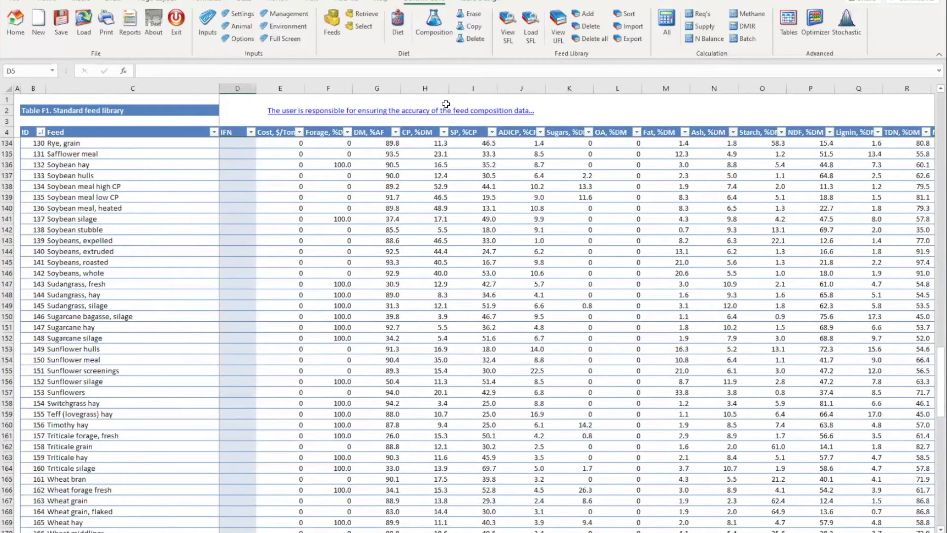
# Step: Examine the library's amino acid and mineral composition columns, and select the feed names from Alfalfa cubes downward
pyautogui.hscroll(8, 70, 159)
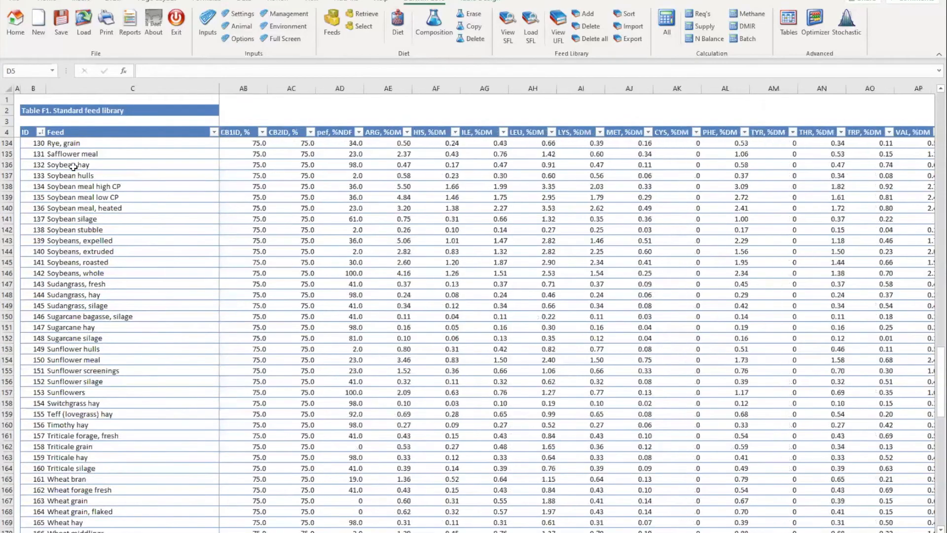
pyautogui.scroll(15, 72, 163)
pyautogui.scroll(20, 69, 165)
pyautogui.hscroll(20, 49, 160)
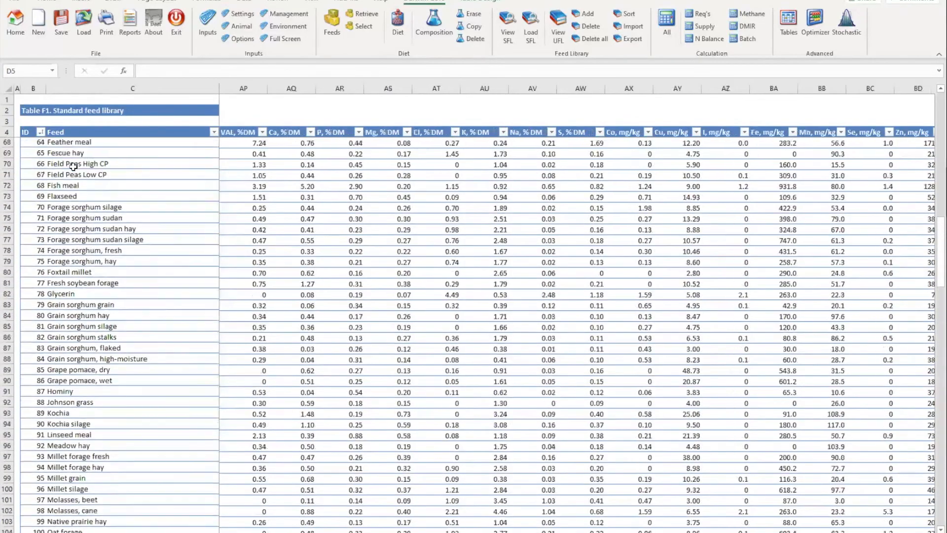
pyautogui.scroll(8, 44, 157)
pyautogui.hscroll(20, 46, 156)
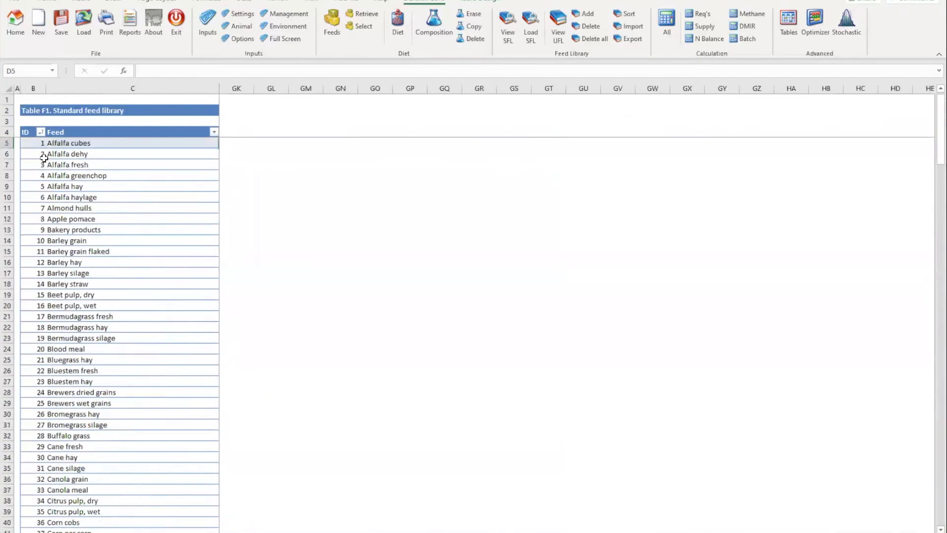
pyautogui.click(56, 144)
pyautogui.hotkey('ctrl', 'shift', 'Down')
pyautogui.hscroll(-12, 340, 196)
pyautogui.hscroll(-20, 341, 196)
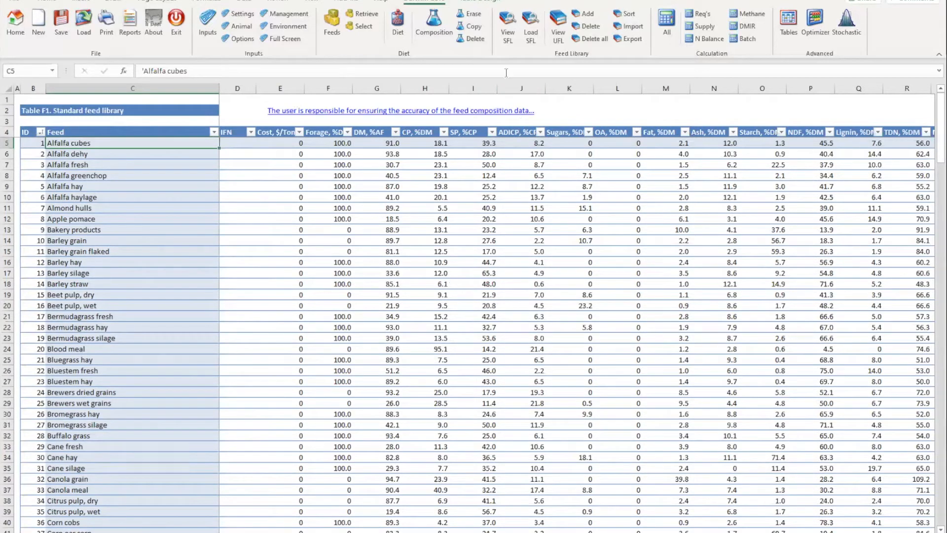
# Step: Load the feed library file Beef Std 2000.FLF as the standard feed library
pyautogui.click(530, 20)
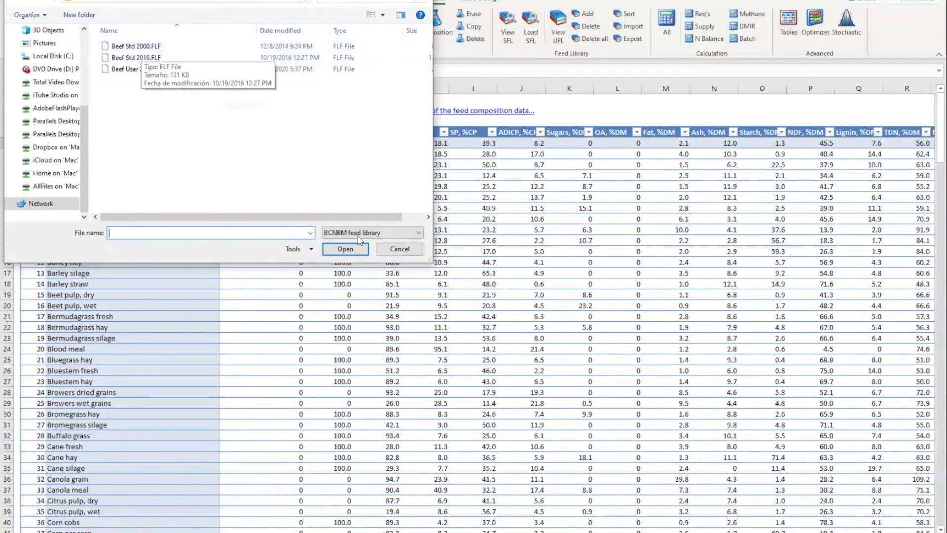
pyautogui.click(137, 49)
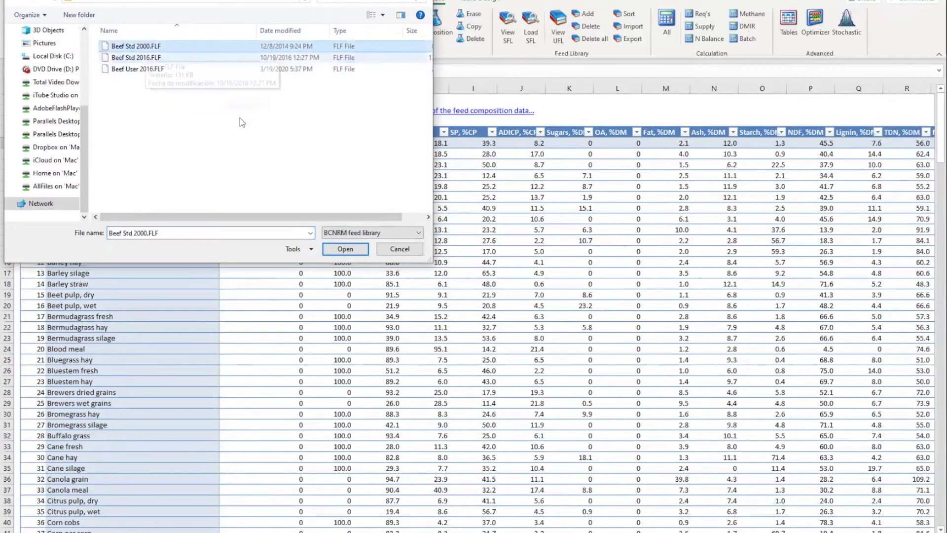
pyautogui.click(345, 249)
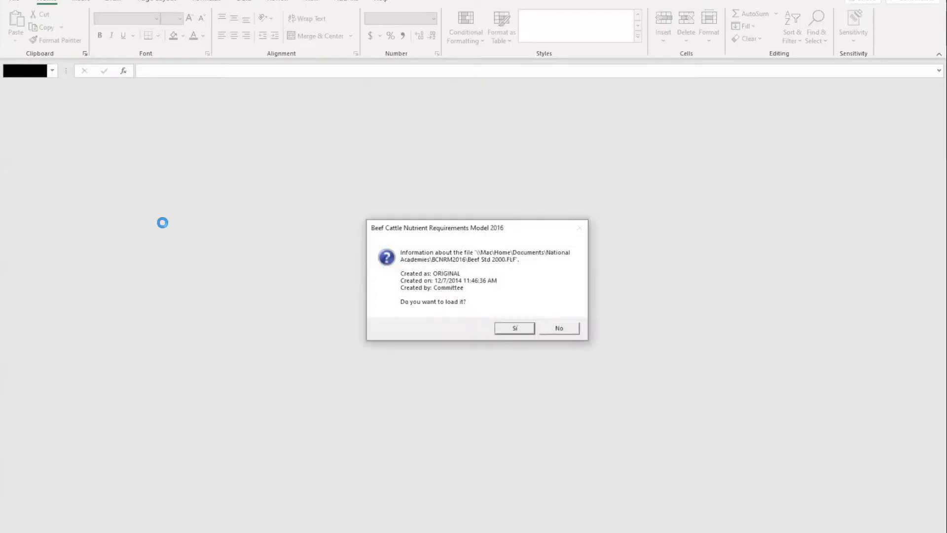
pyautogui.click(508, 327)
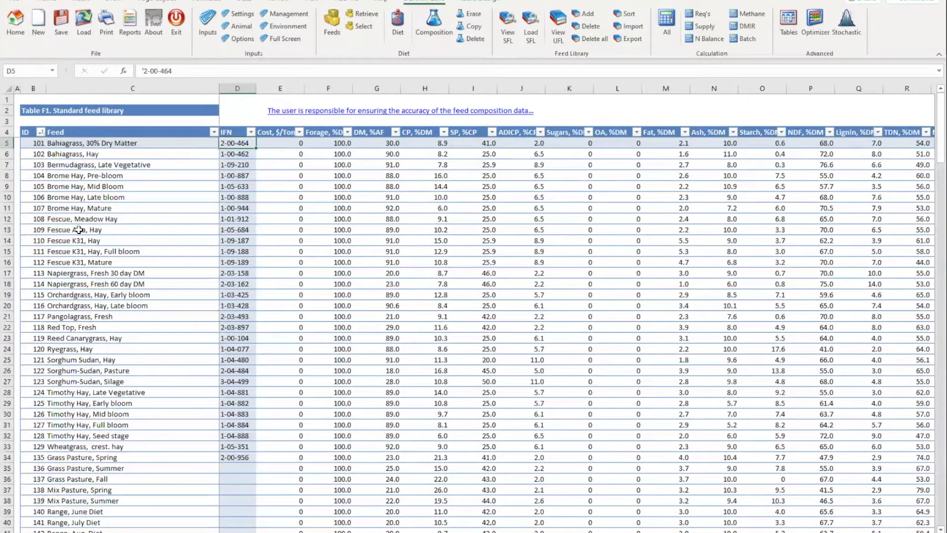
# Step: Load the feed library file Beef Std 2016.FLF as the standard feed library
pyautogui.click(531, 25)
pyautogui.click(146, 57)
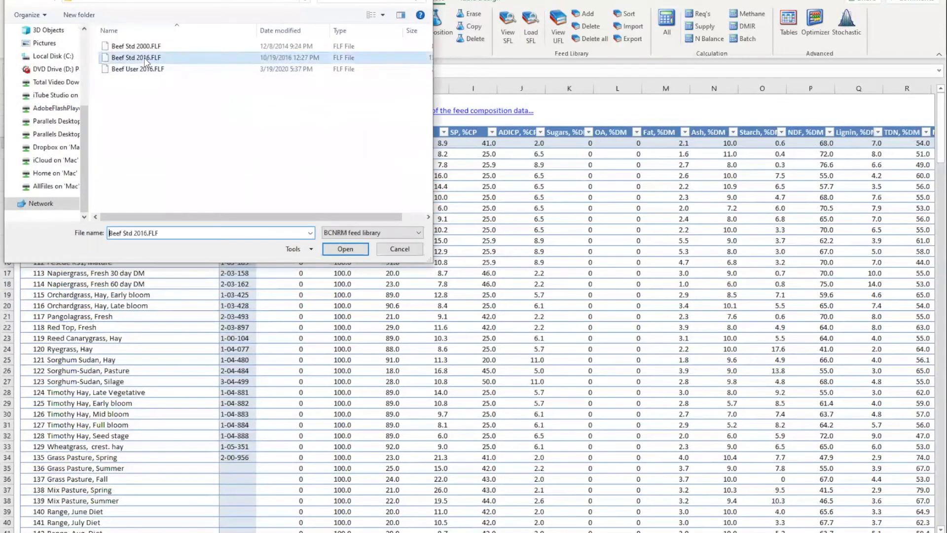
pyautogui.click(344, 248)
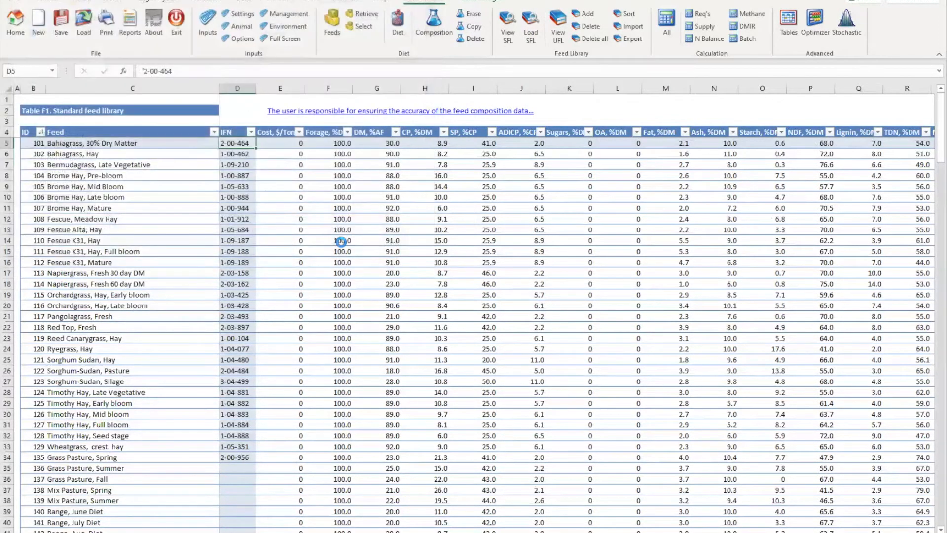
pyautogui.click(516, 328)
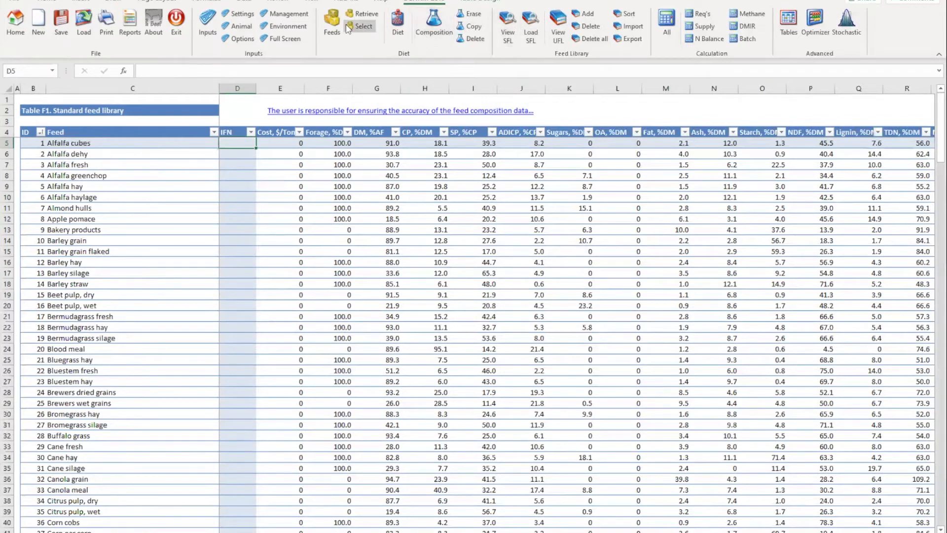
# Step: Check the feed IDs in the standard library, and enter 5 (Alfalfa hay), 45 (Corn grain) and 134 (Soybean meal high CP) as feed imports 1 to 3
pyautogui.click(331, 19)
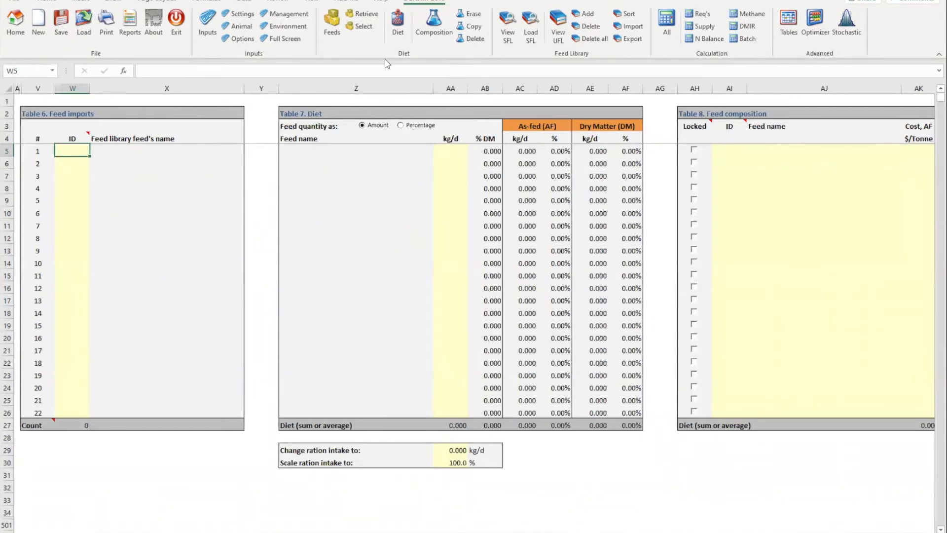
pyautogui.click(509, 25)
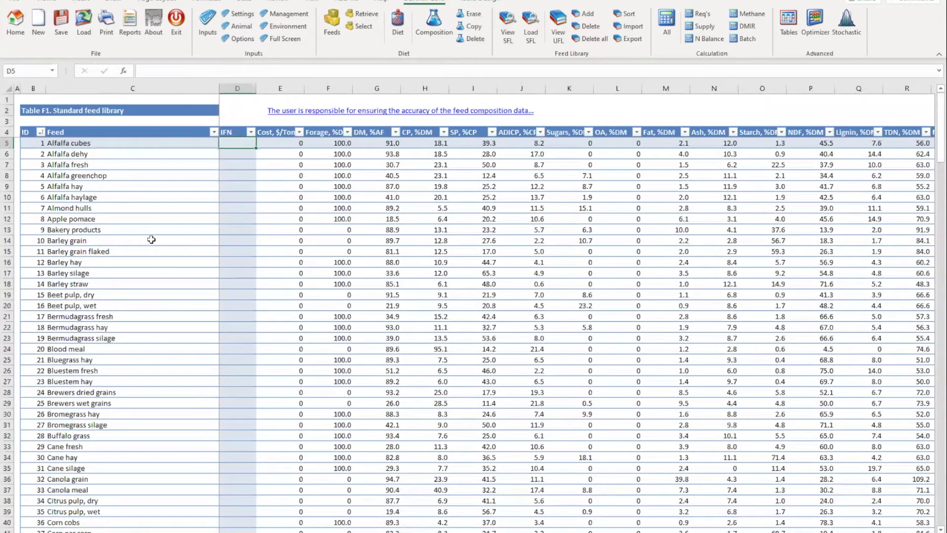
pyautogui.click(333, 26)
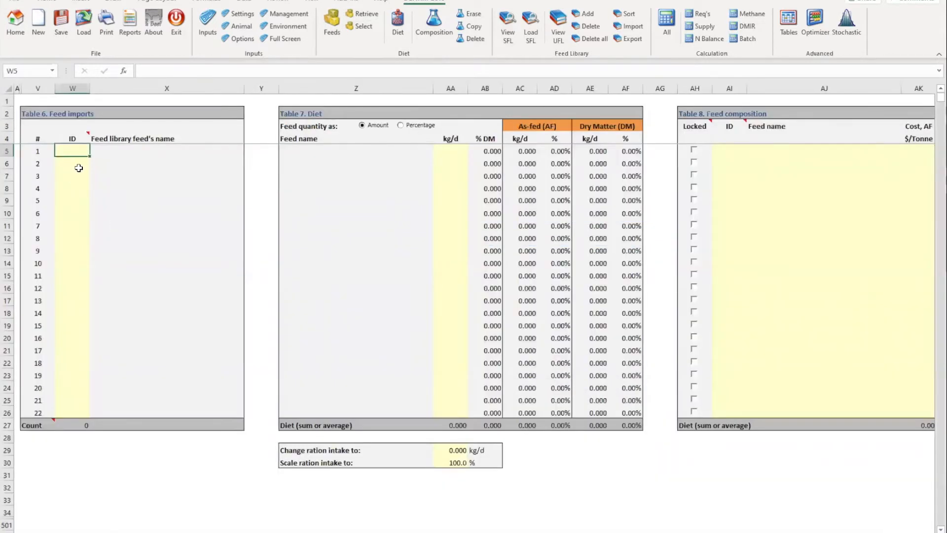
pyautogui.press('Return')
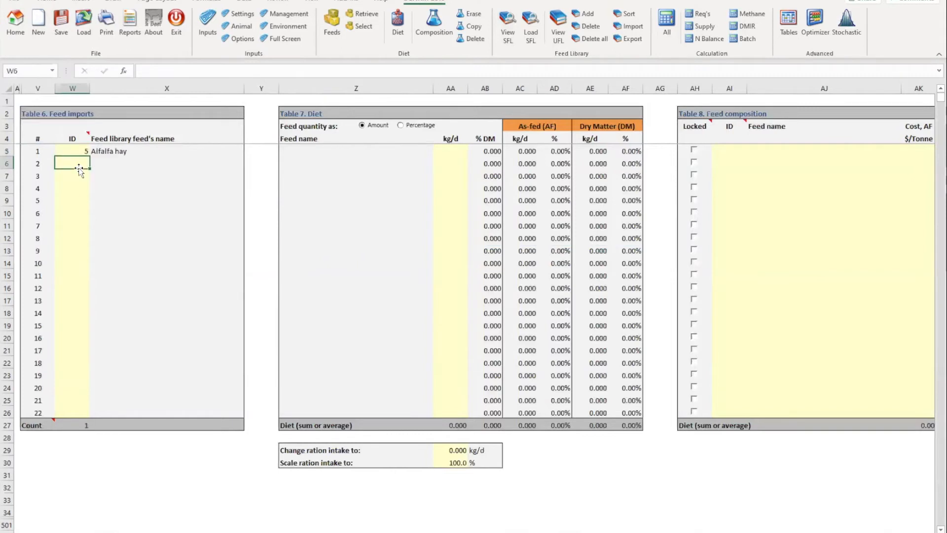
pyautogui.press('Return')
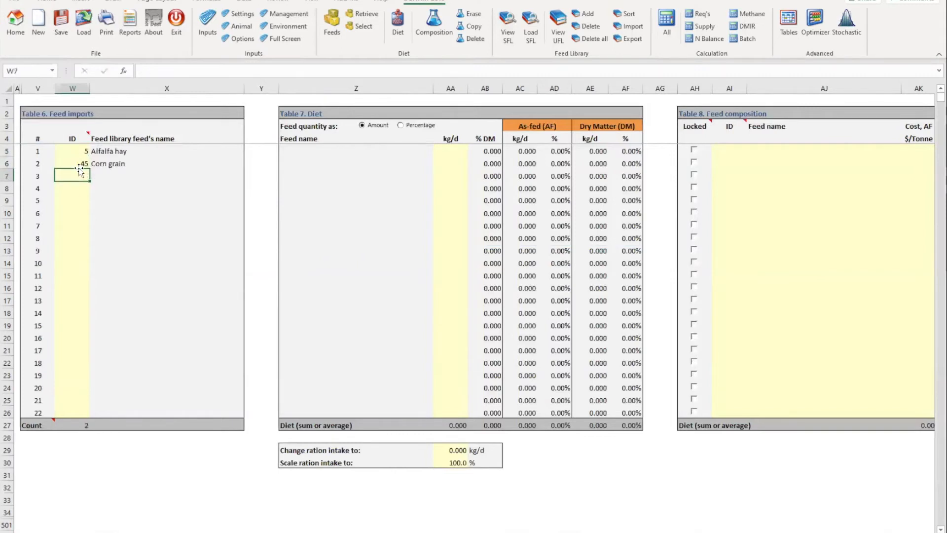
pyautogui.write('134')
pyautogui.press('Return')
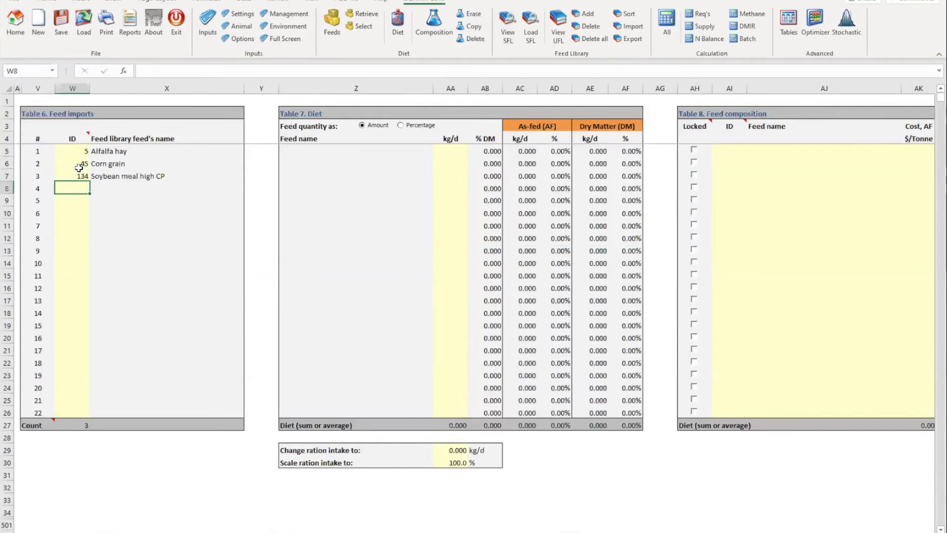
# Step: Try ID 834 for feed import 4, replace it with 845 (Urea), and enter 816 (Limestone) for feed import 5
pyautogui.press('Return')
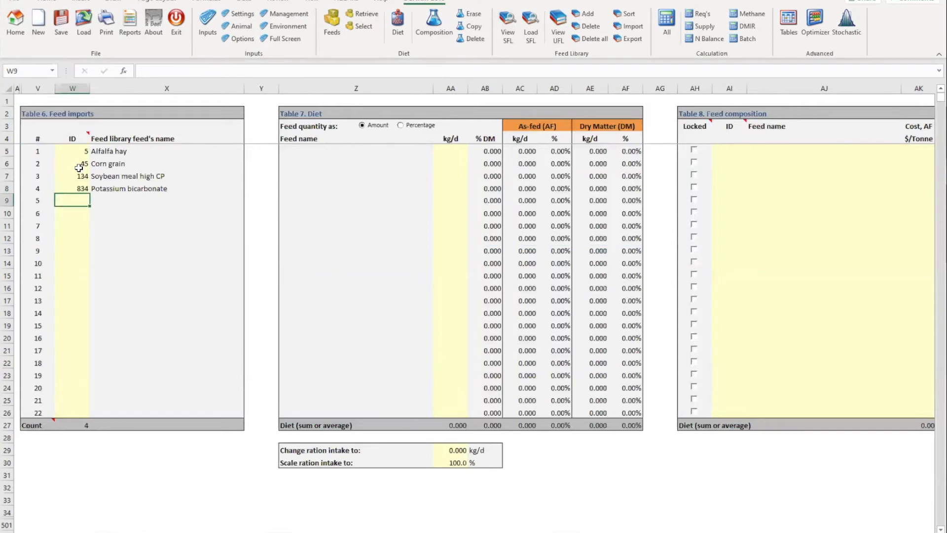
pyautogui.click(77, 189)
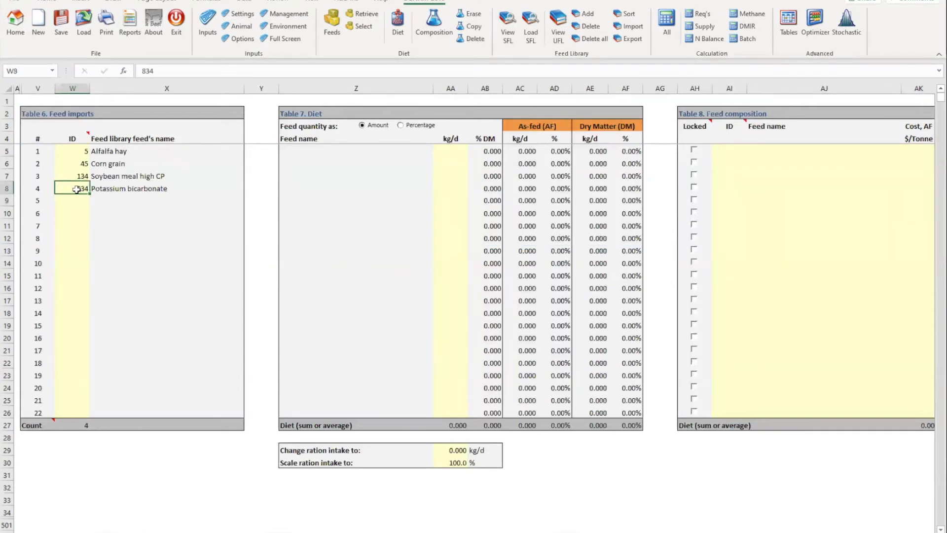
pyautogui.write('845')
pyautogui.press('Return')
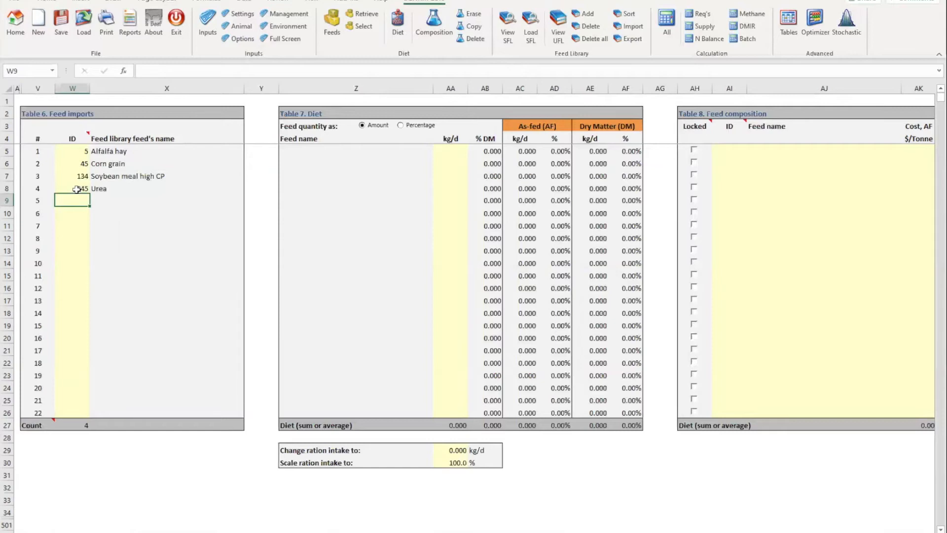
pyautogui.write('816')
pyautogui.press('Return')
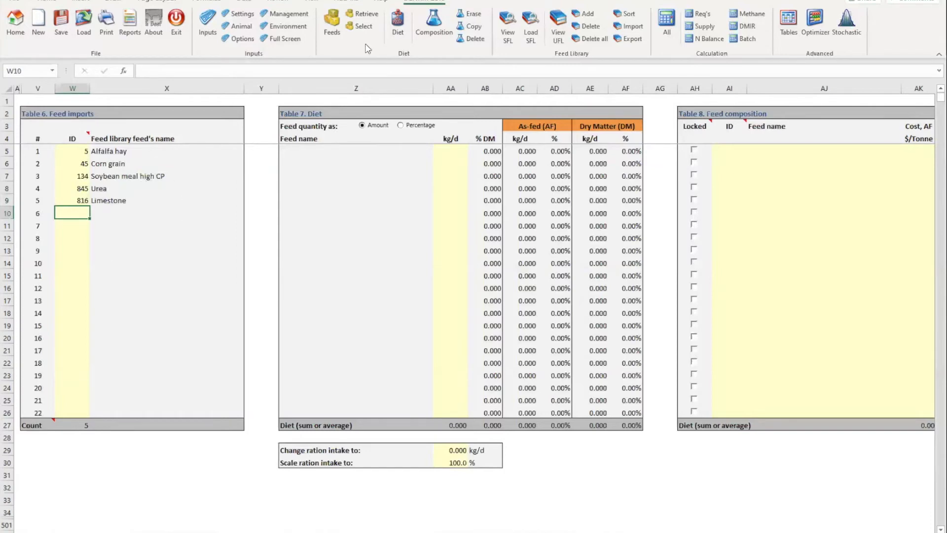
# Step: Open feed selection and retrieval, try Alfalfa hay as feed 6, and replace it with 7 - Almond hulls
pyautogui.click(367, 28)
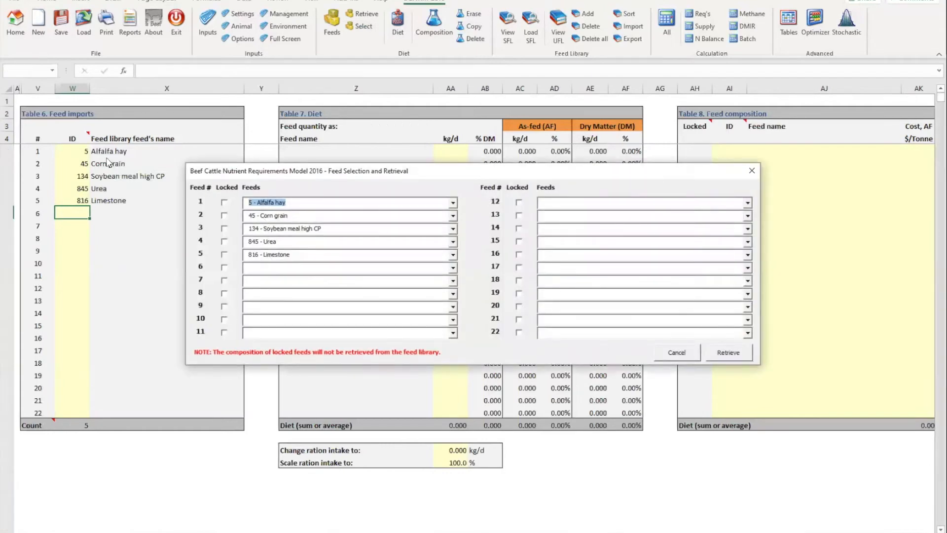
pyautogui.click(452, 267)
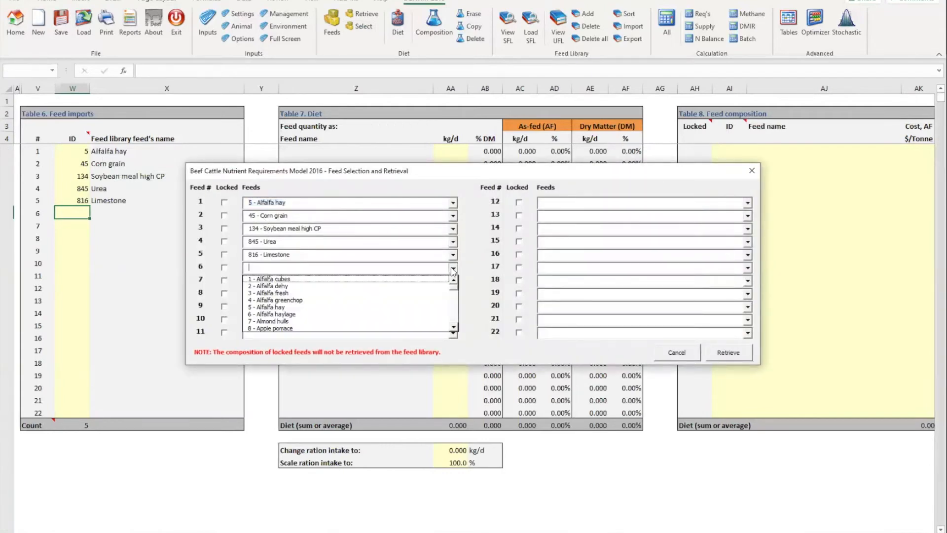
pyautogui.click(413, 308)
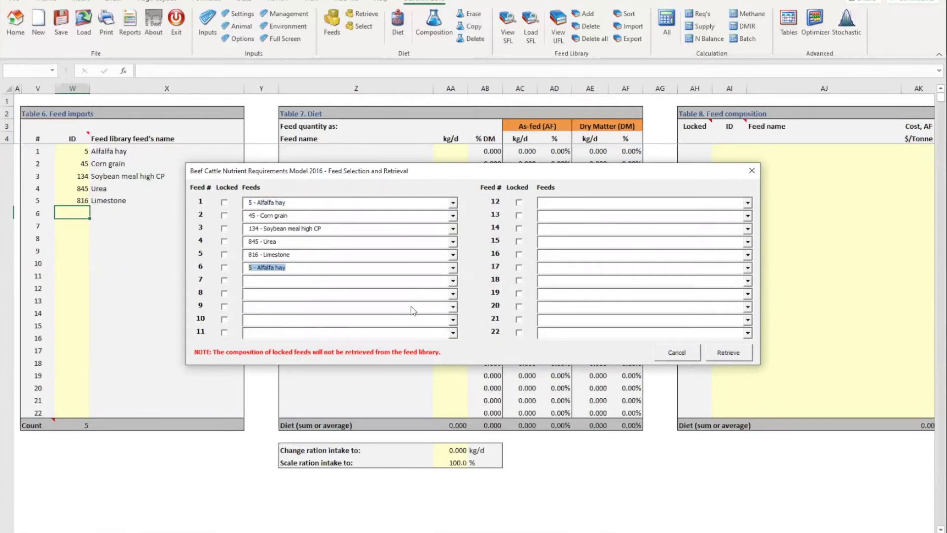
pyautogui.click(453, 269)
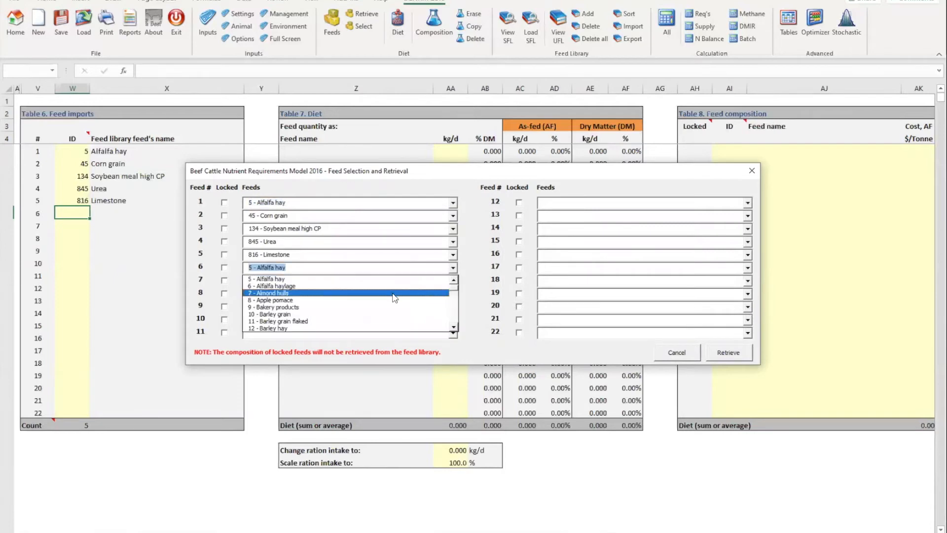
pyautogui.click(370, 293)
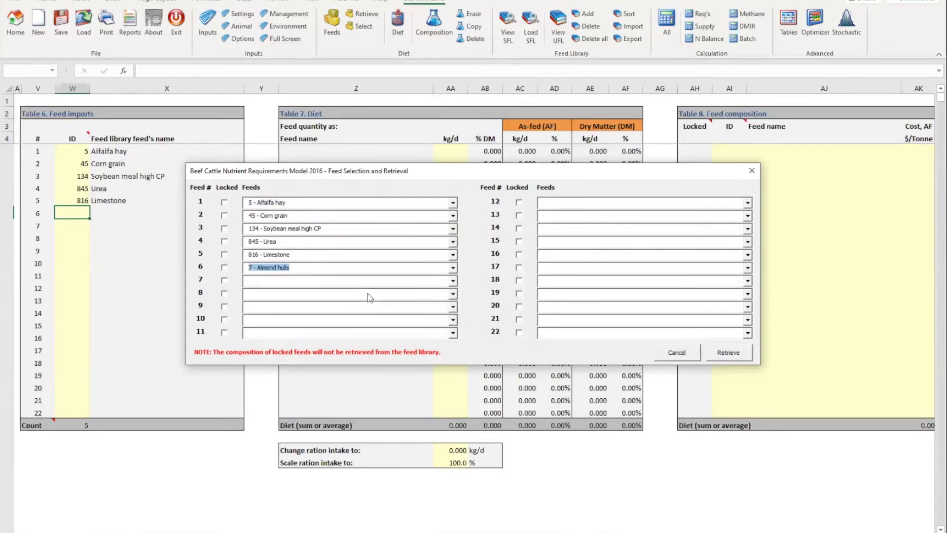
# Step: Choose 839 - Salt (sodium chloride) as feed 7 and retrieve the selected feeds' compositions from the library
pyautogui.click(452, 281)
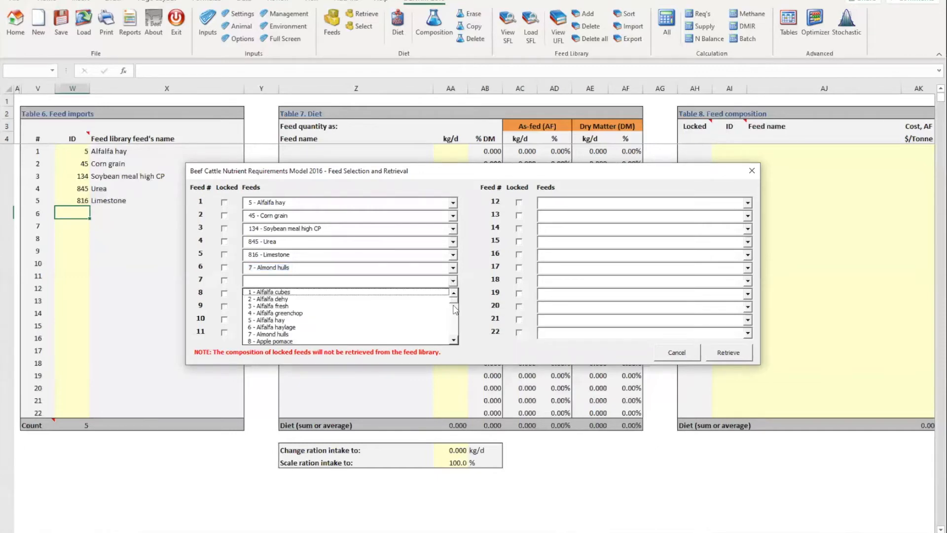
pyautogui.moveTo(452, 328); pyautogui.dragTo(455, 346)
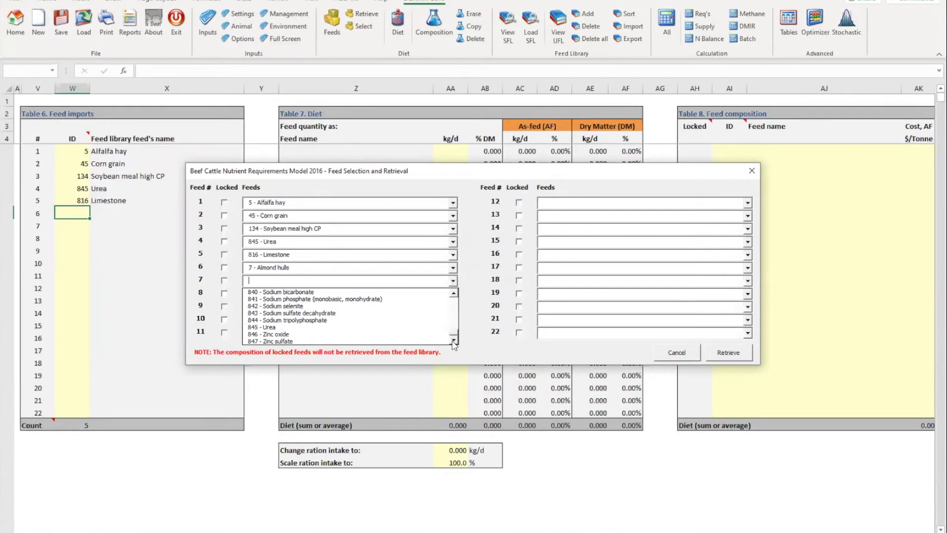
pyautogui.click(453, 293)
pyautogui.click(453, 294)
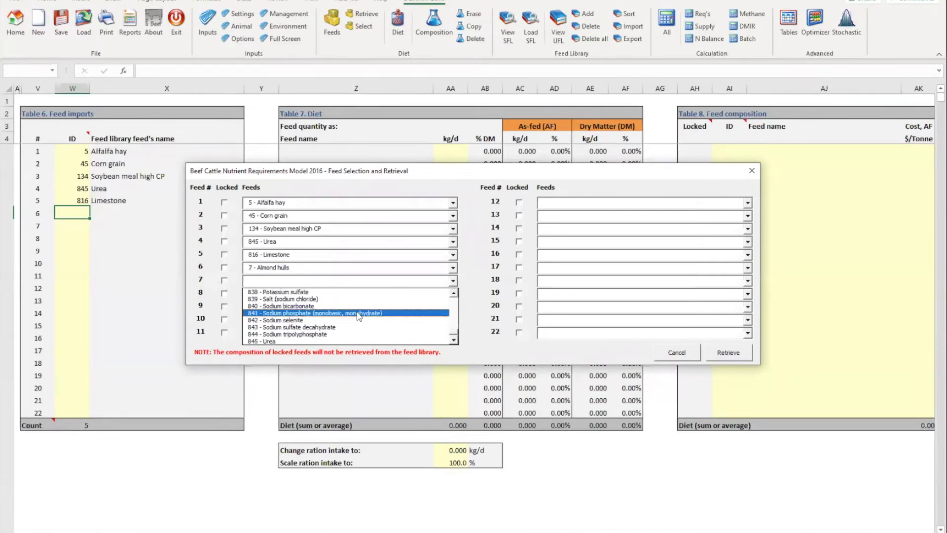
pyautogui.click(338, 299)
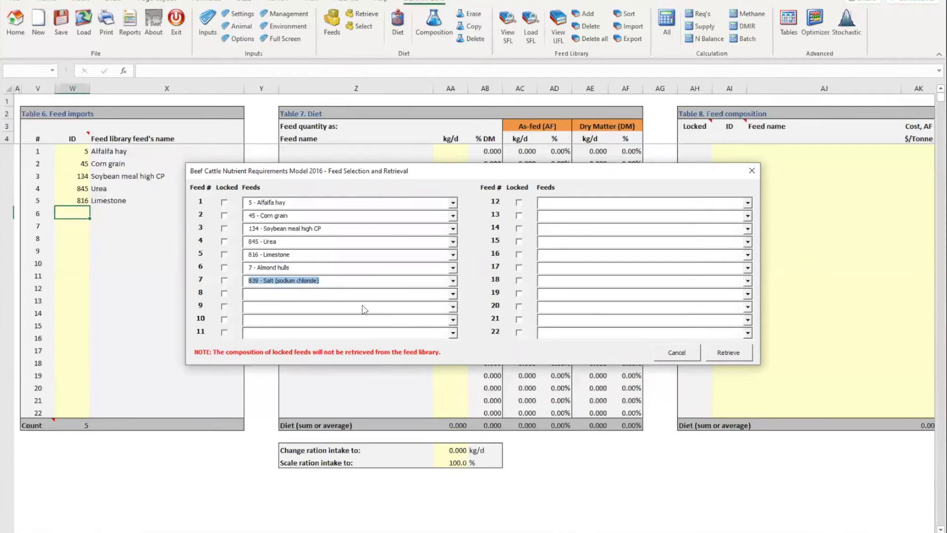
pyautogui.click(729, 354)
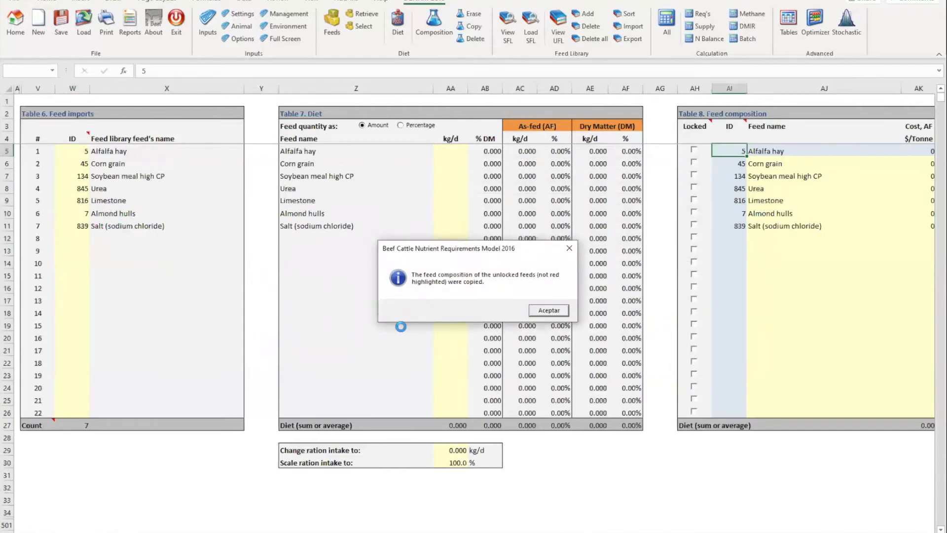
pyautogui.click(542, 310)
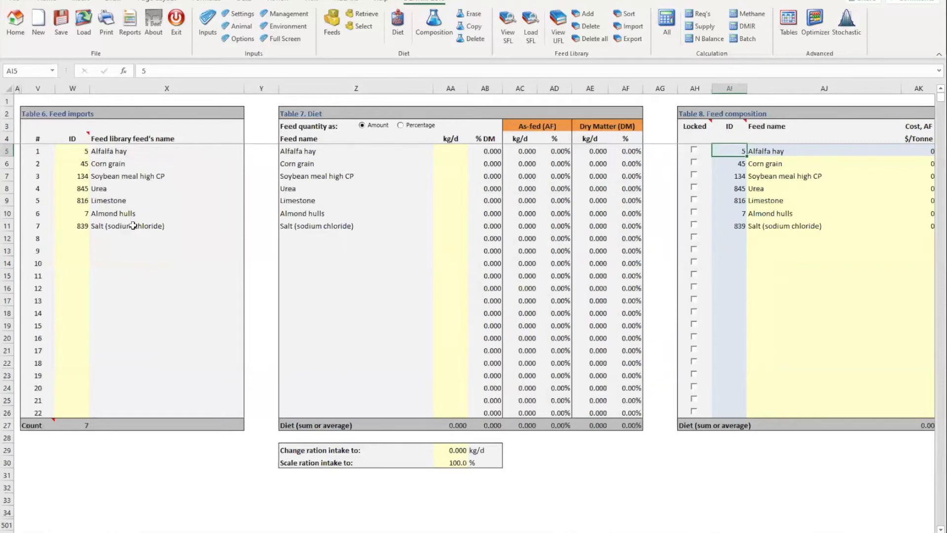
# Step: Examine the retrieved feeds' nutrient values in Table 8, from feed cost and forage through the amino acids
pyautogui.hscroll(10, 478, 230)
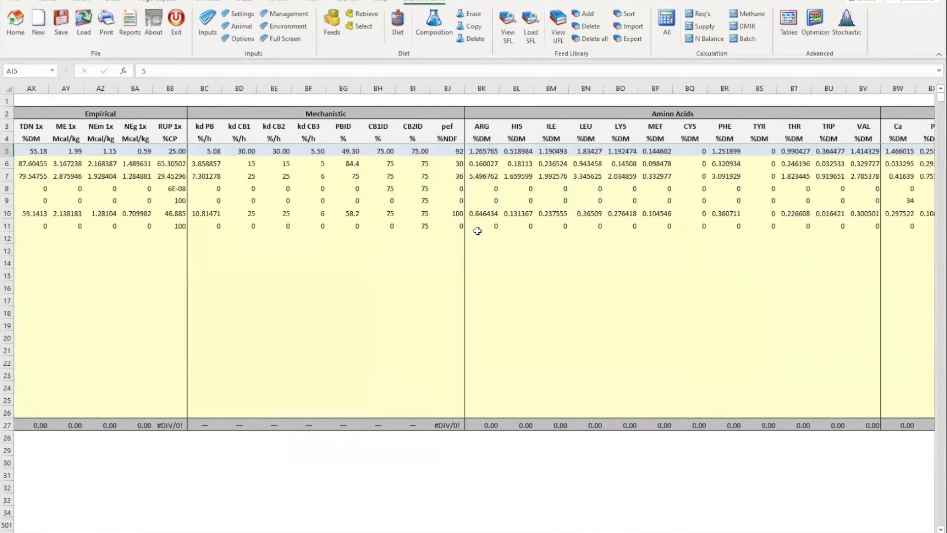
pyautogui.hscroll(-3, 478, 231)
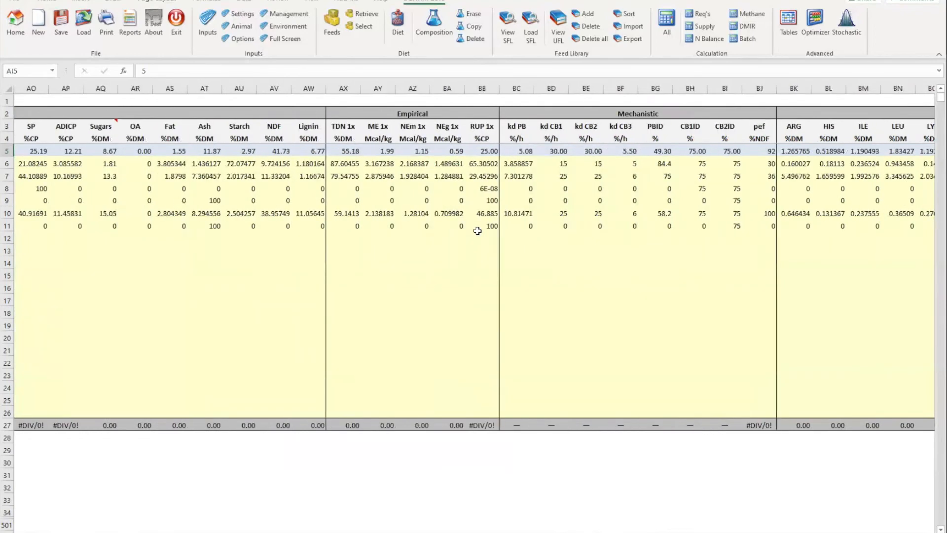
pyautogui.hscroll(-5, 478, 230)
pyautogui.hscroll(2, 477, 230)
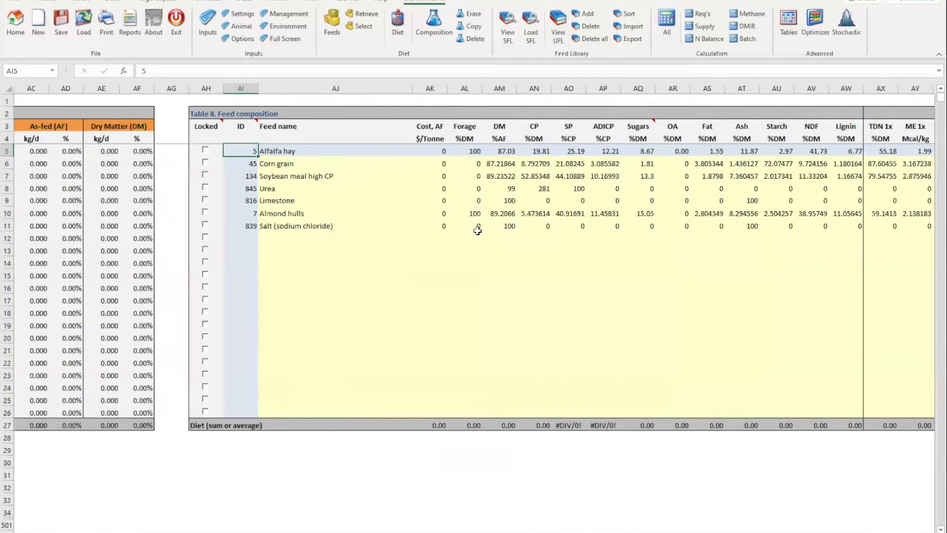
pyautogui.hscroll(2, 478, 230)
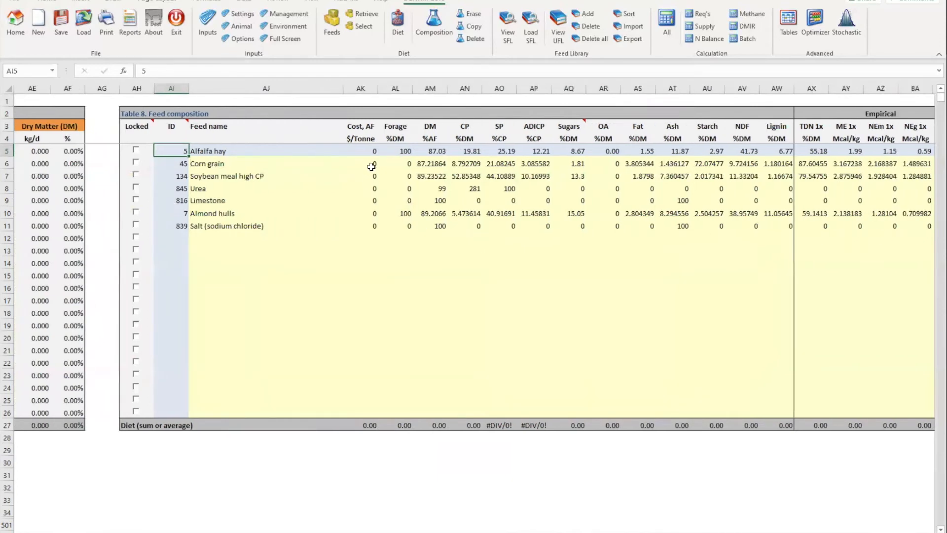
pyautogui.hscroll(-4, 365, 179)
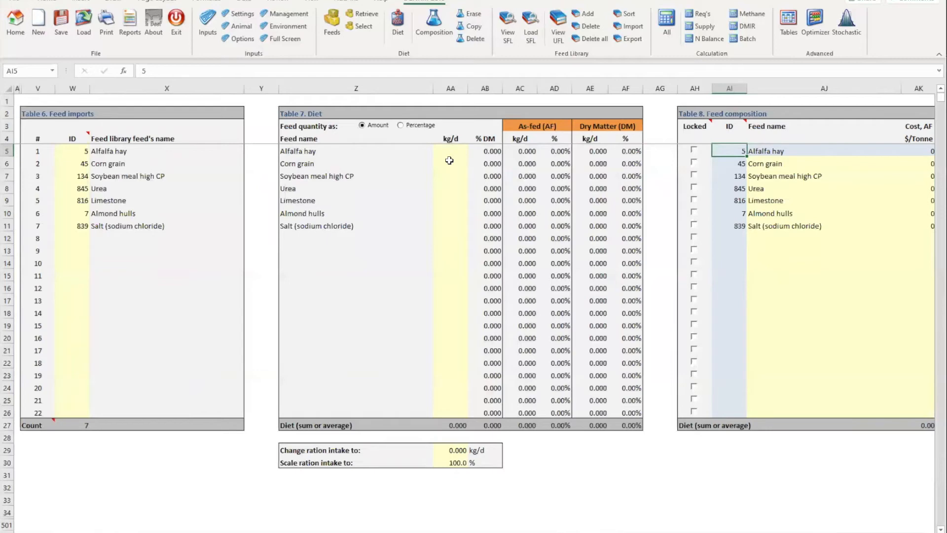
# Step: Switch the diet's feed quantities to Percentage and set Alfalfa hay to 25 % DM
pyautogui.click(400, 125)
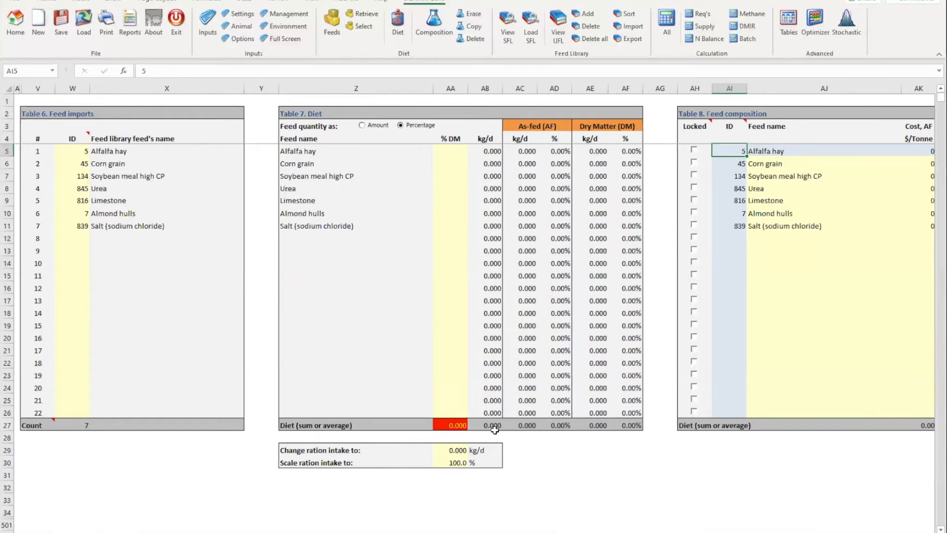
pyautogui.click(445, 152)
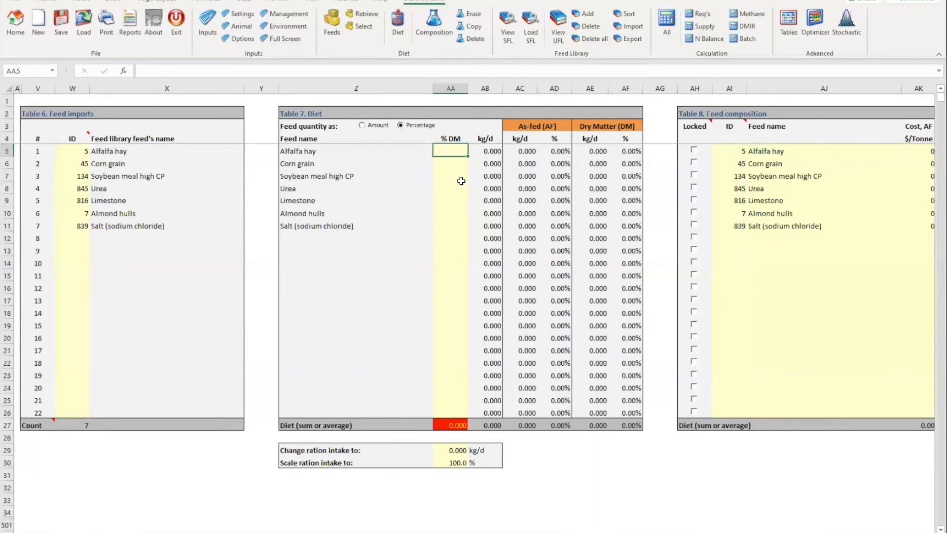
pyautogui.write('20')
pyautogui.write('5')
pyautogui.press('Return')
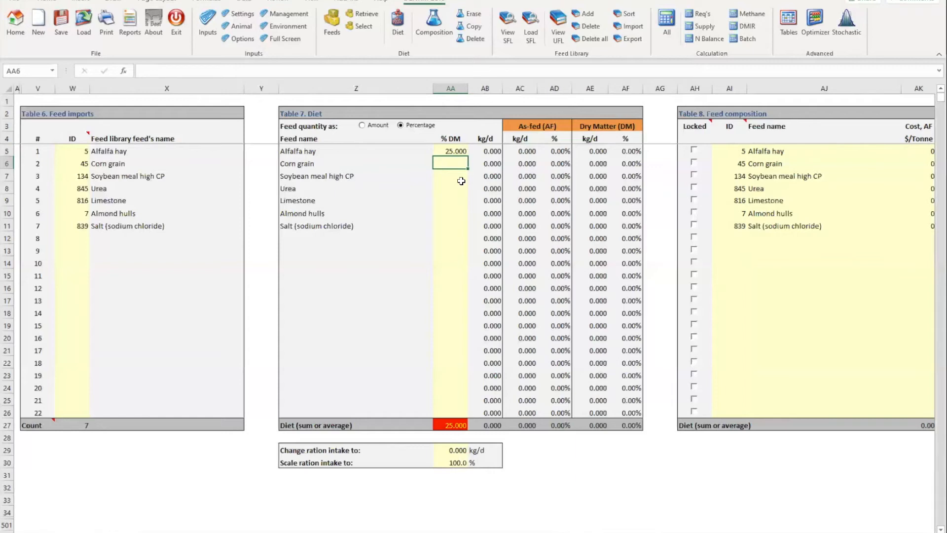
# Step: Set the diet's Corn grain to 50 % DM, Soybean meal high CP to 15 % and Almond hulls to 10 %
pyautogui.write('50')
pyautogui.press('Return')
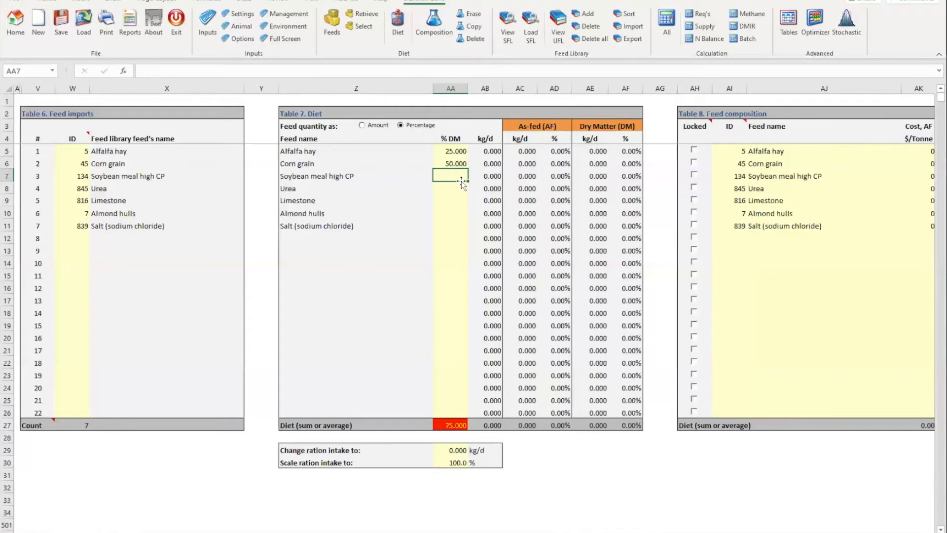
pyautogui.write('15')
pyautogui.press('Return')
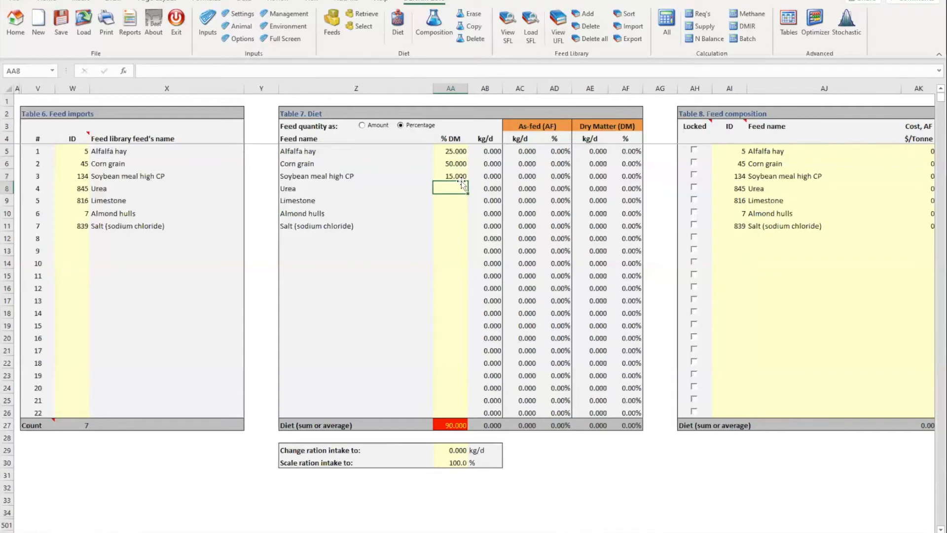
pyautogui.press('Down')
pyautogui.press('Down')
pyautogui.write('10')
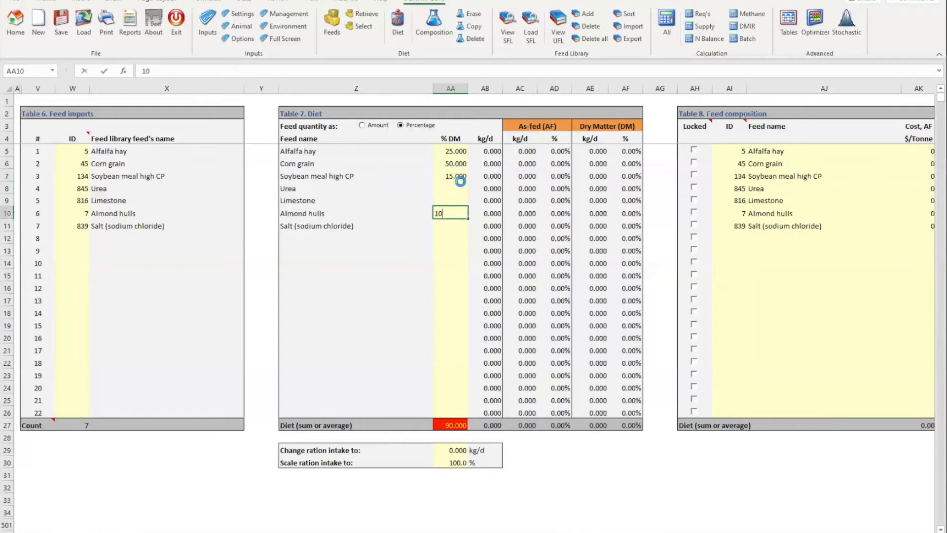
pyautogui.press('Up')
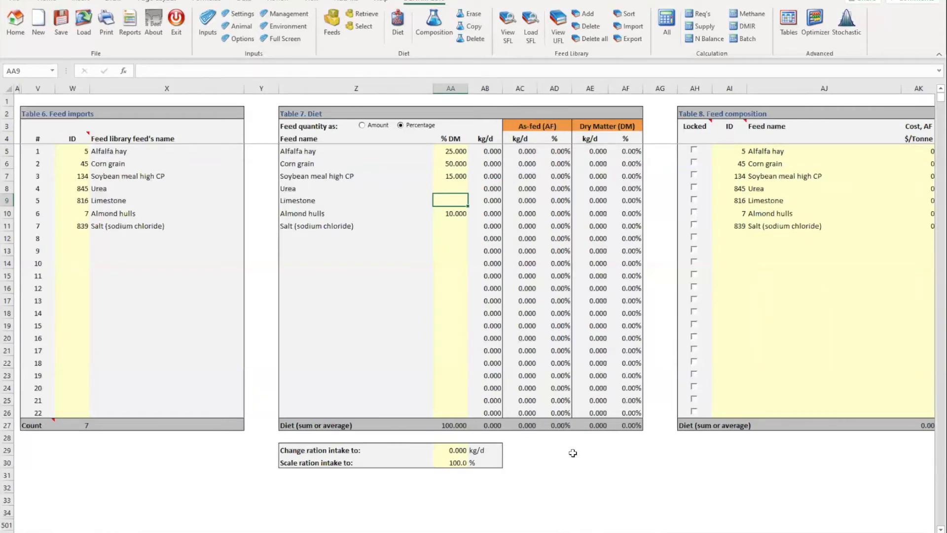
# Step: Change the ration intake to 9 kg/d
pyautogui.click(451, 447)
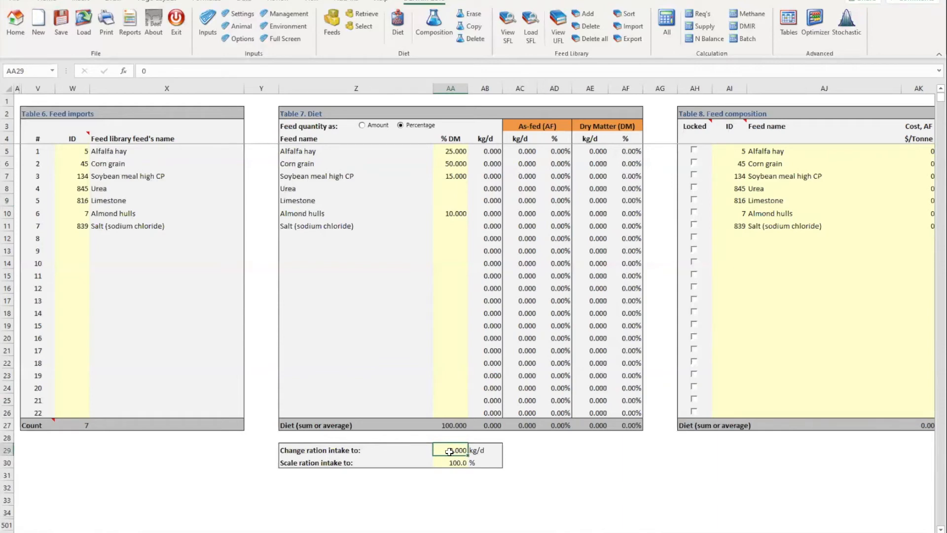
pyautogui.write('9')
pyautogui.press('Return')
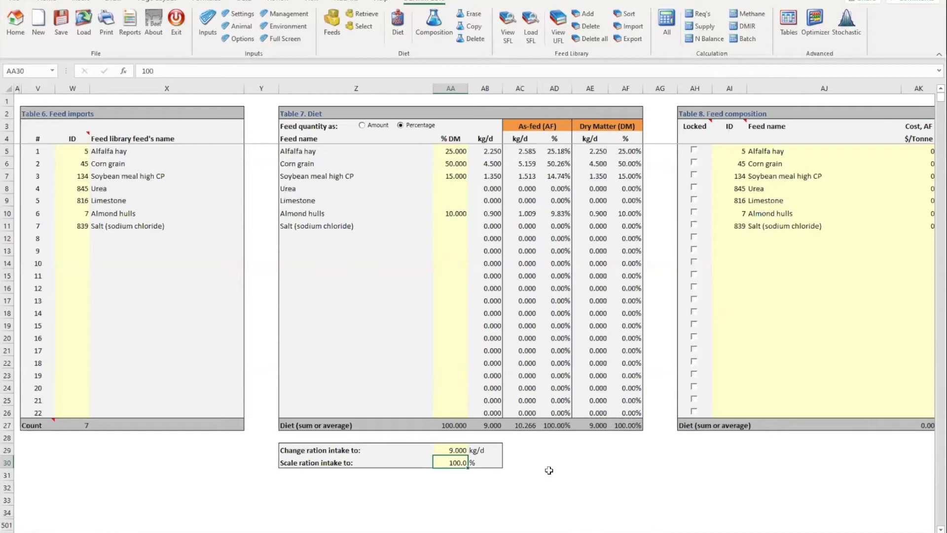
# Step: In the feed composition table, set Corn grain's DM to 88 %AF and its CP to 9 %DM
pyautogui.hscroll(5, 618, 355)
pyautogui.hscroll(-5, 618, 355)
pyautogui.hscroll(5, 513, 253)
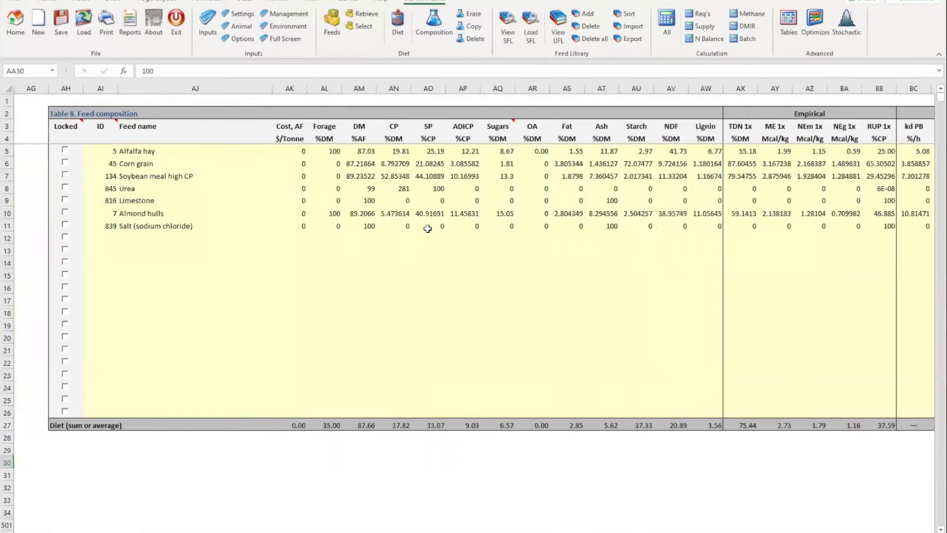
pyautogui.hscroll(-2, 427, 228)
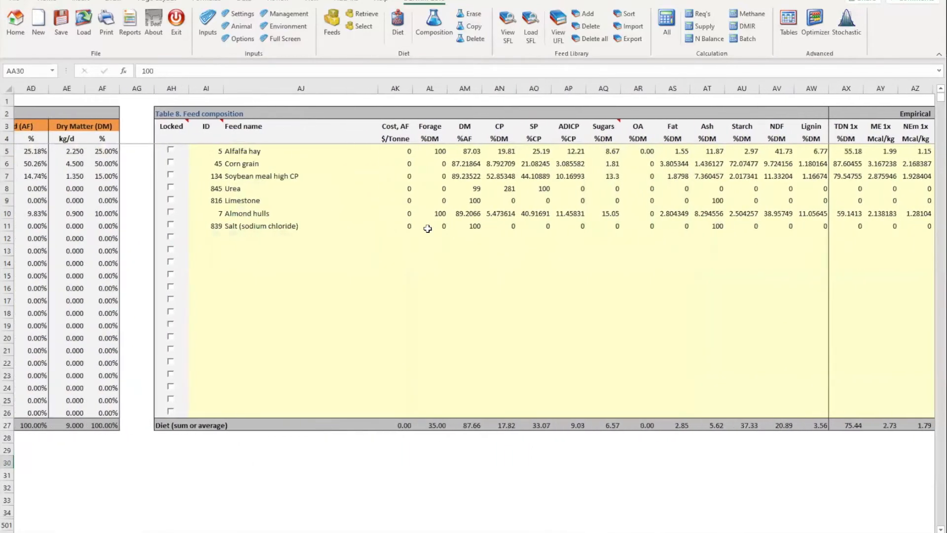
pyautogui.hscroll(-3, 434, 225)
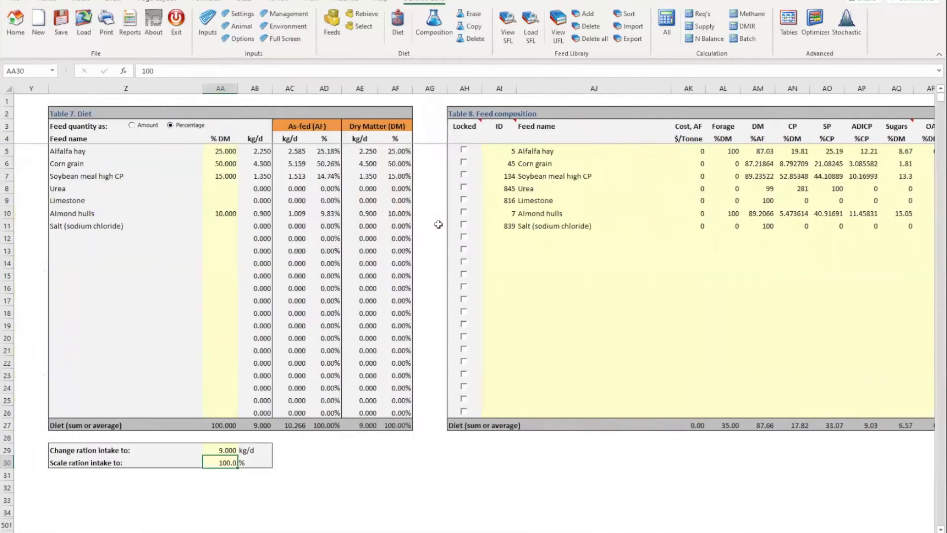
pyautogui.click(757, 164)
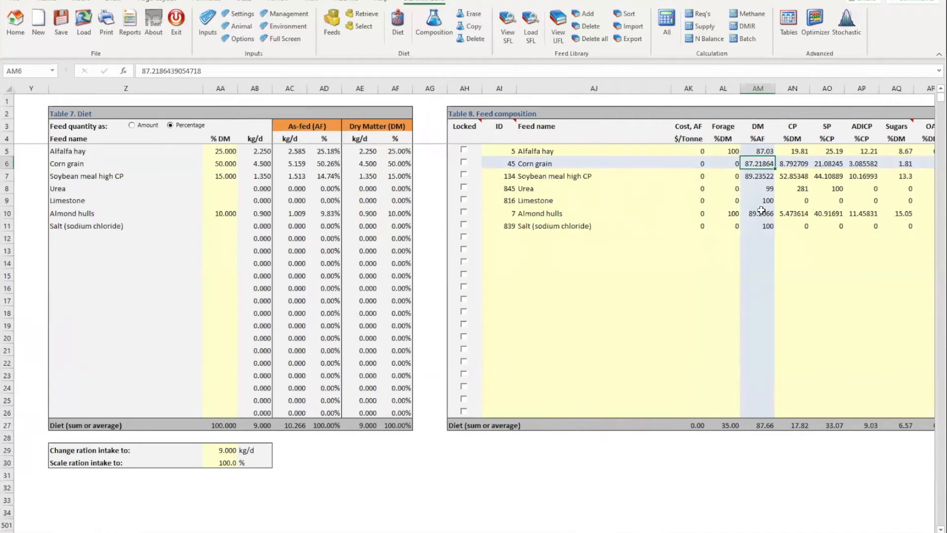
pyautogui.write('88')
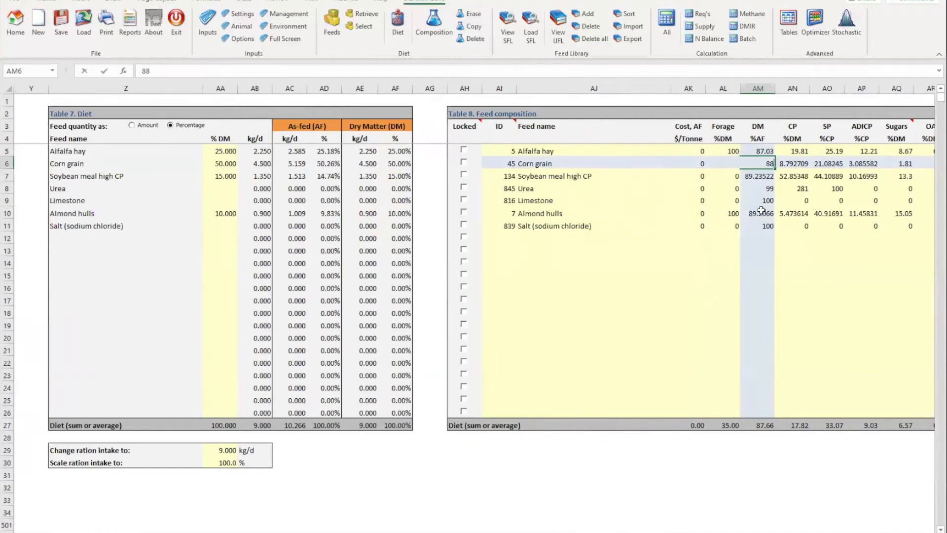
pyautogui.press('Tab')
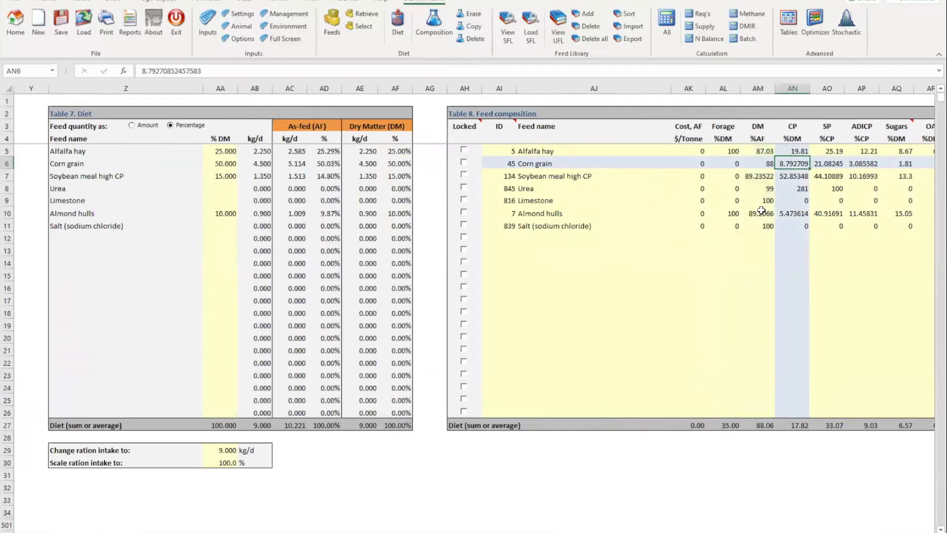
pyautogui.write('9')
pyautogui.press('Tab')
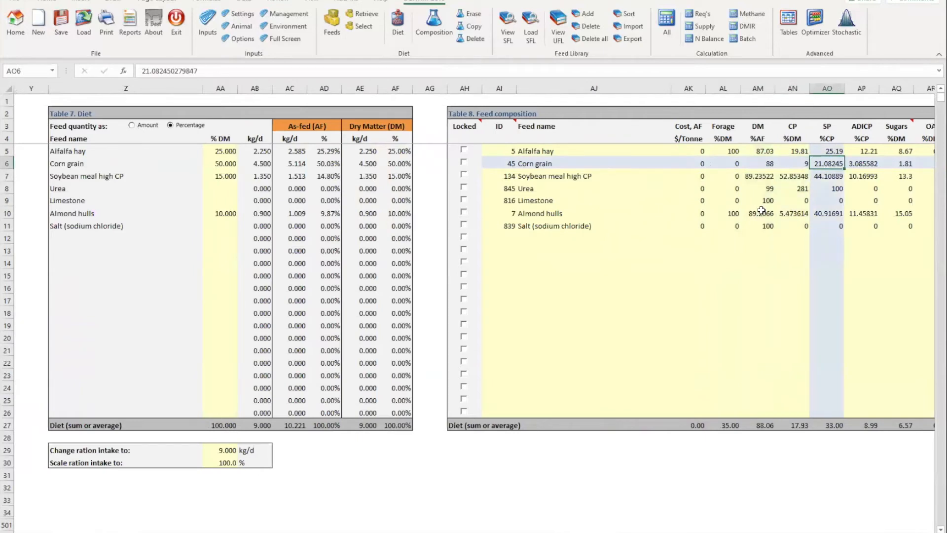
# Step: Set Corn grain's Fat to 3.9 %DM in the feed composition table
pyautogui.press('Tab')
pyautogui.press('Tab')
pyautogui.press('Tab')
pyautogui.press('Tab')
pyautogui.press('Tab')
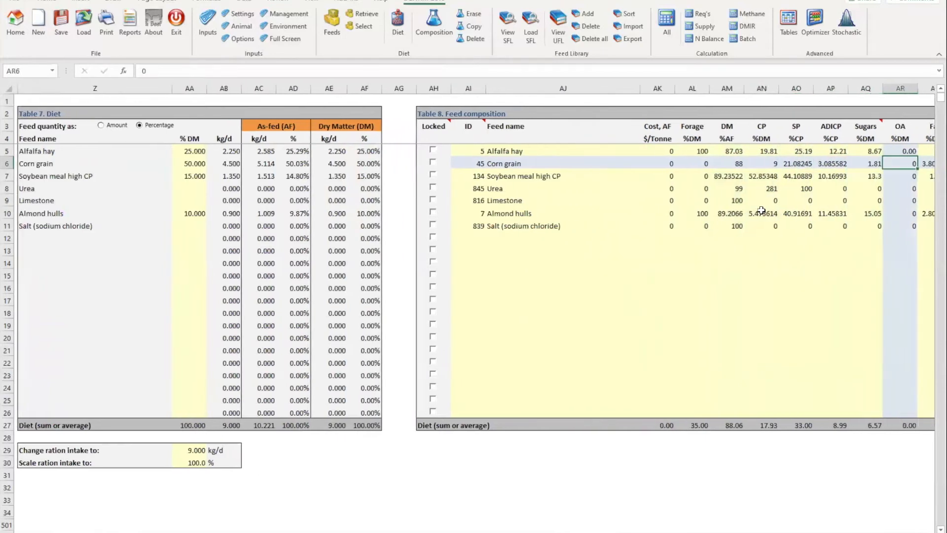
pyautogui.press('Tab')
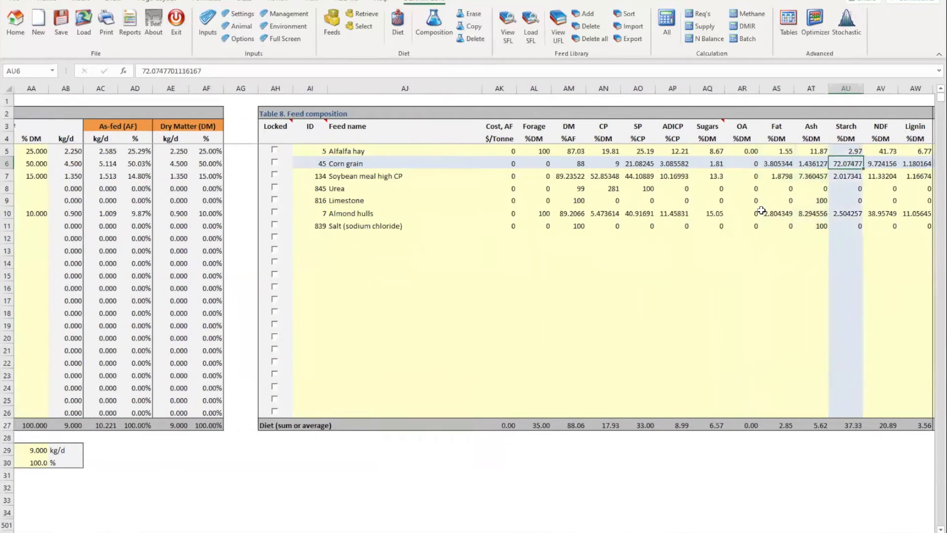
pyautogui.press('Left')
pyautogui.press('Left')
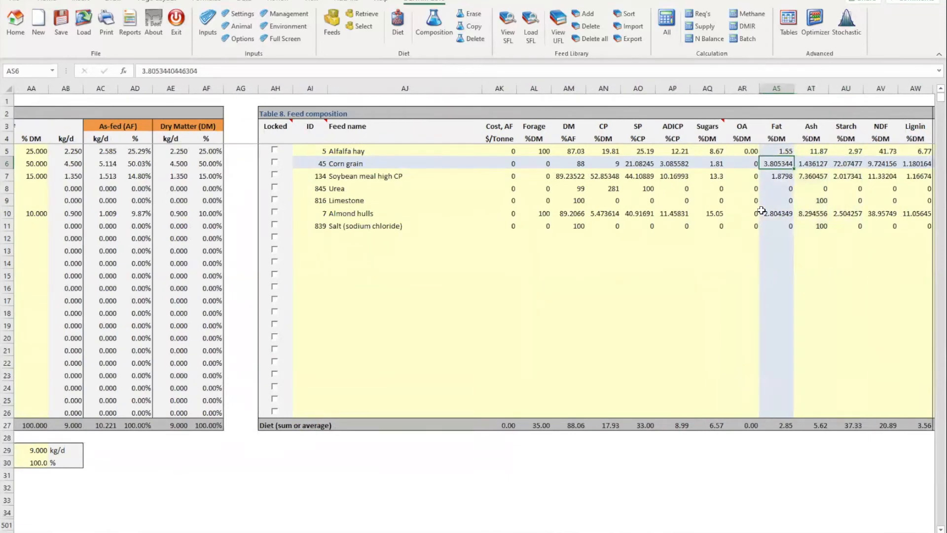
pyautogui.write('3')
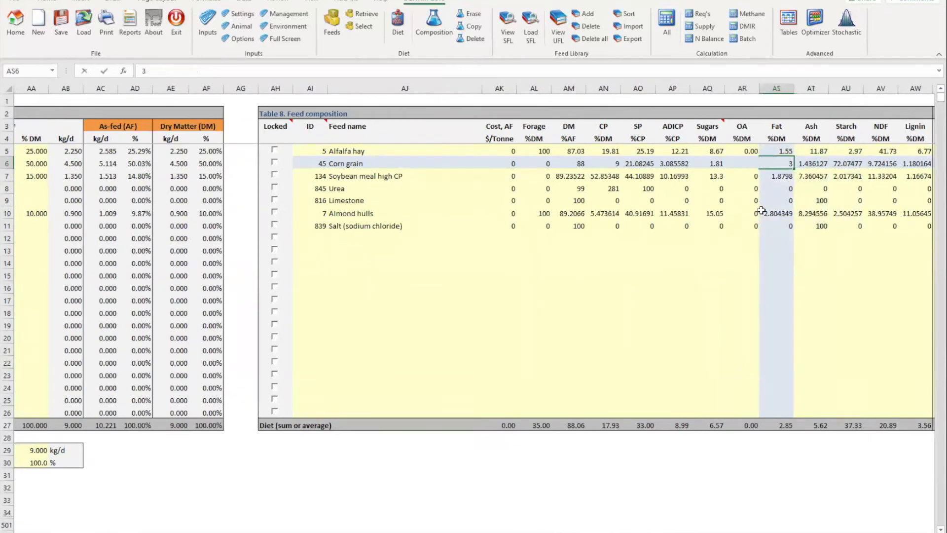
pyautogui.write('9')
pyautogui.press('Tab')
pyautogui.press('Left')
pyautogui.press('Return')
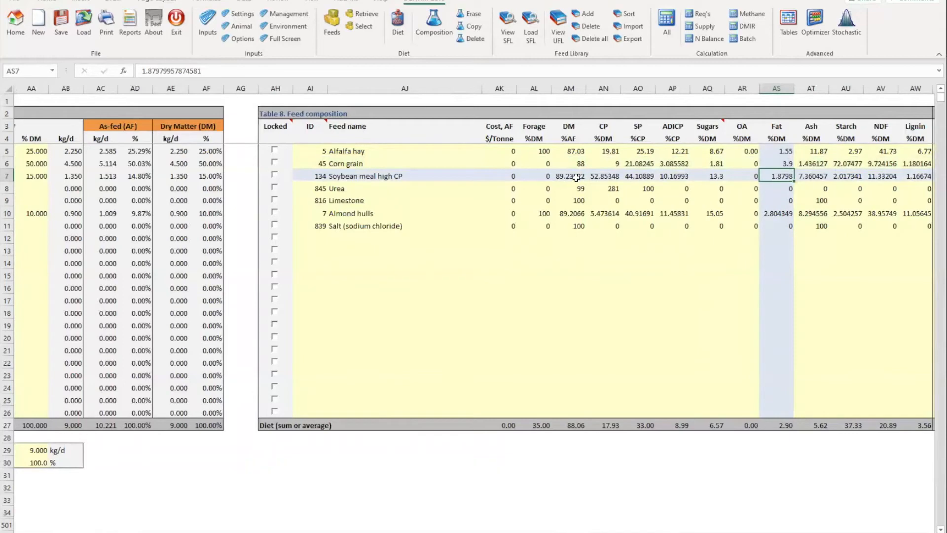
# Step: In the feed composition table, set Alfalfa hay's DM to 90 %AF and its CP to 21 %DM
pyautogui.hscroll(-5, 473, 172)
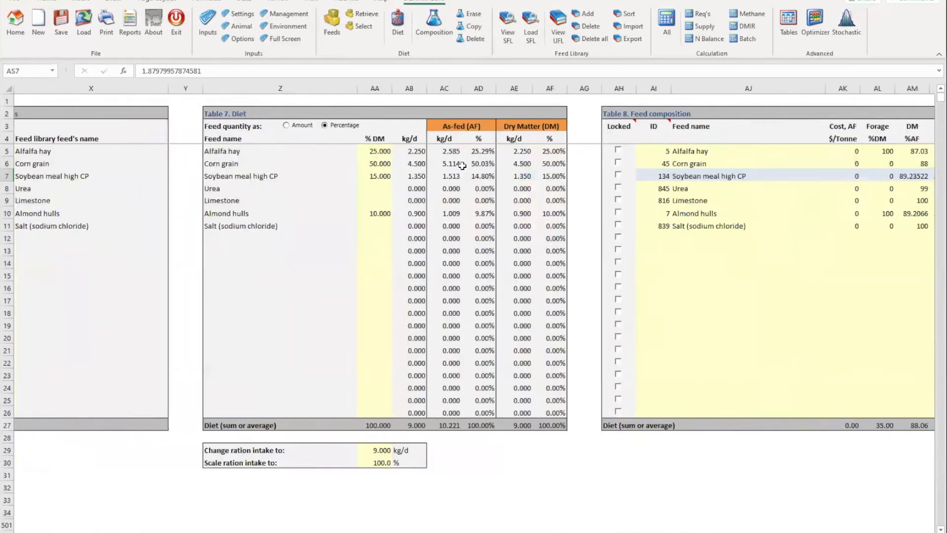
pyautogui.hscroll(5, 489, 172)
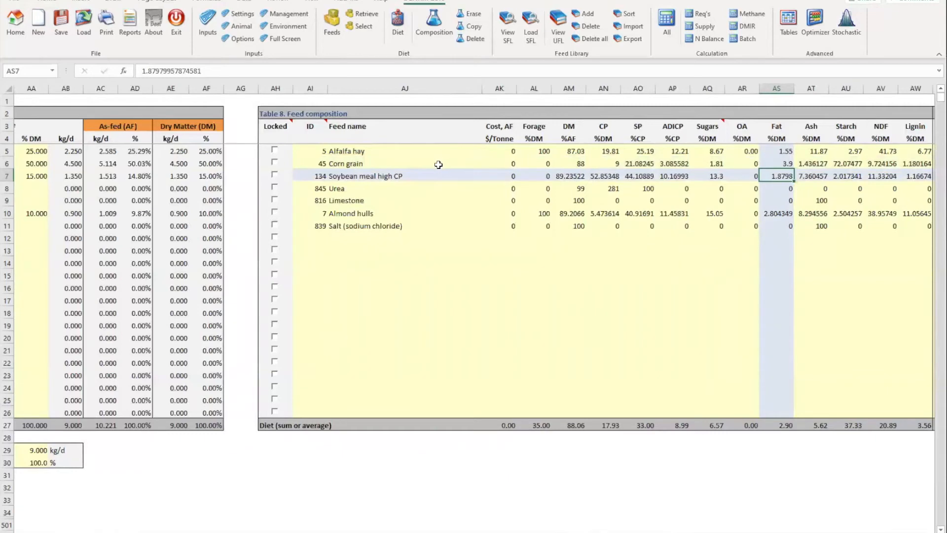
pyautogui.hscroll(-3, 438, 164)
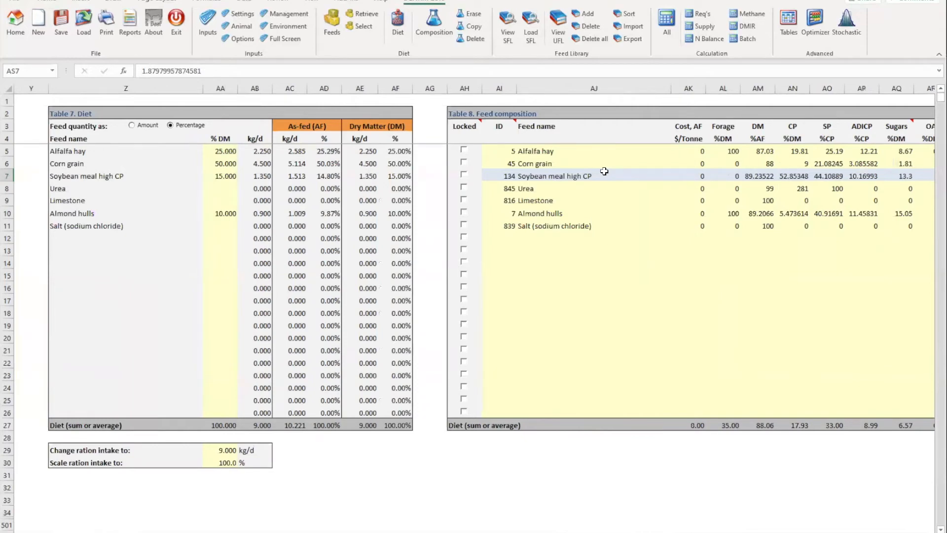
pyautogui.click(762, 153)
pyautogui.write('90')
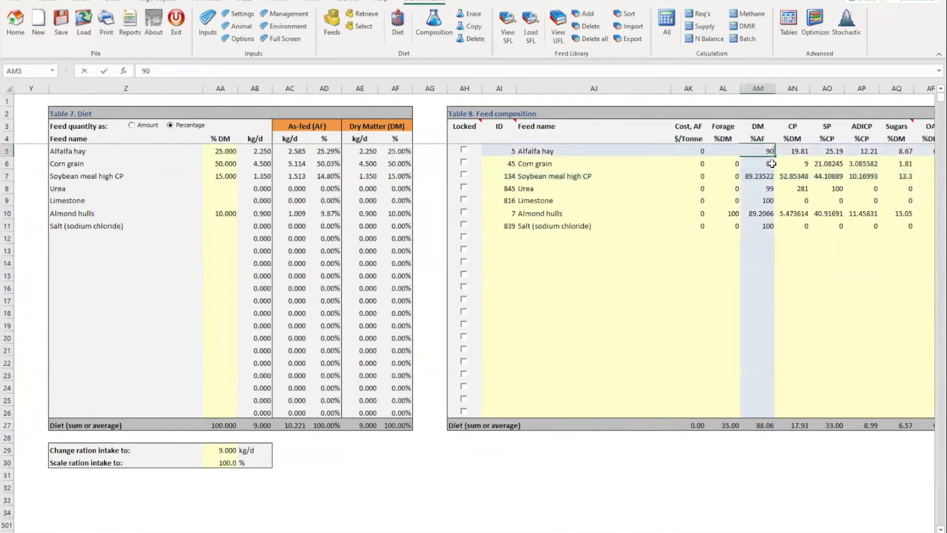
pyautogui.press('Tab')
pyautogui.write('21')
pyautogui.press('Tab')
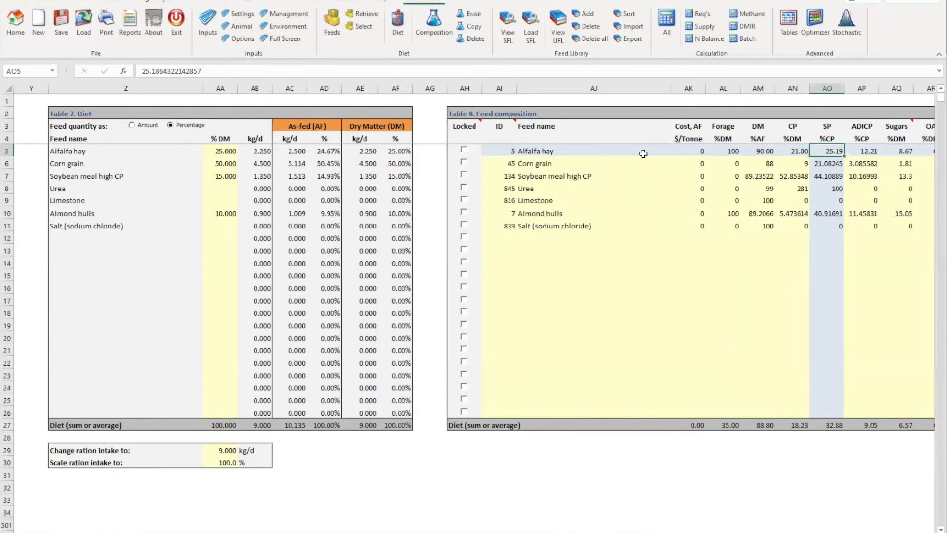
# Step: Copy the modified Alfalfa hay from the feed composition table to the User's Feed Library
pyautogui.click(728, 152)
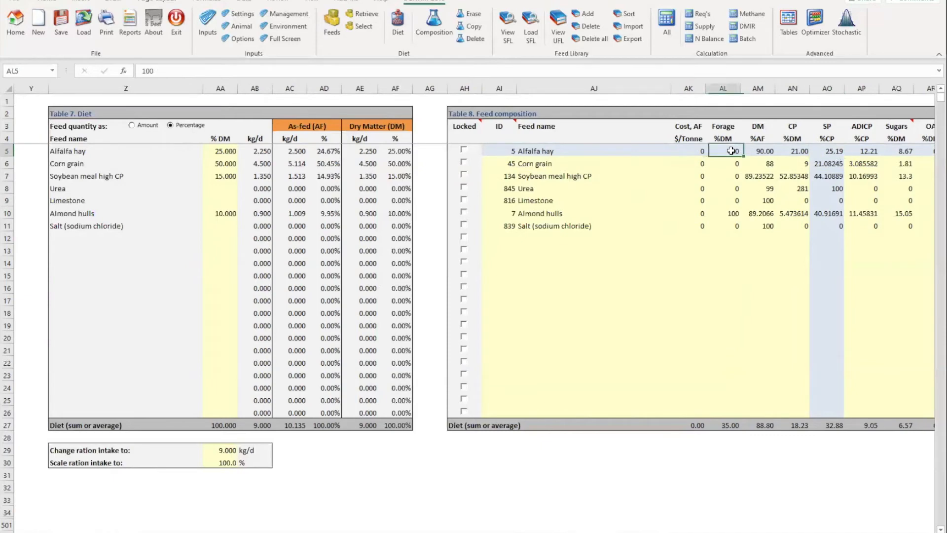
pyautogui.click(833, 157)
pyautogui.click(698, 155)
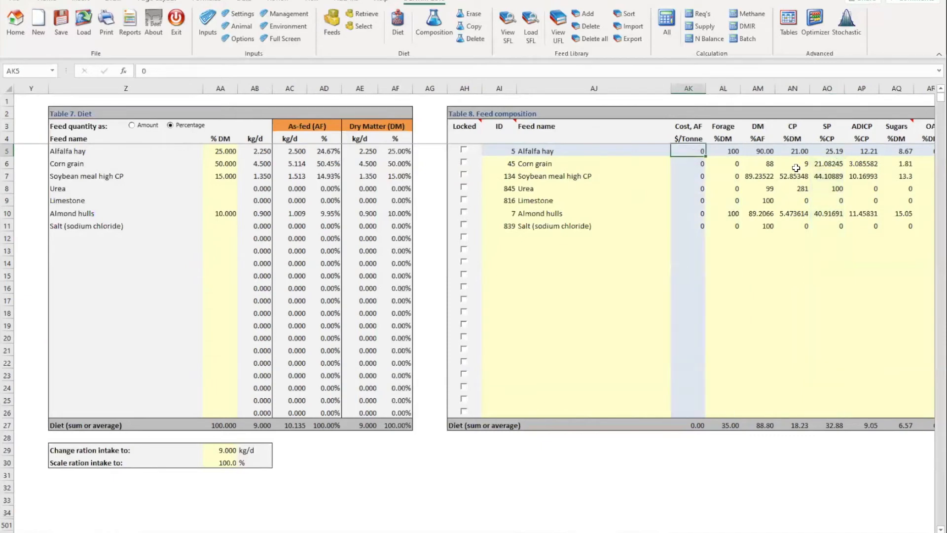
pyautogui.click(474, 28)
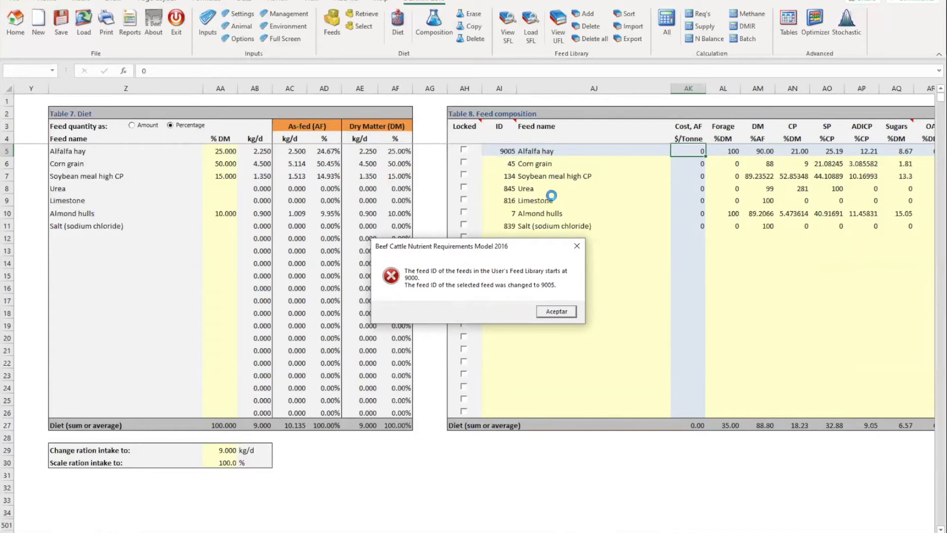
pyautogui.click(557, 311)
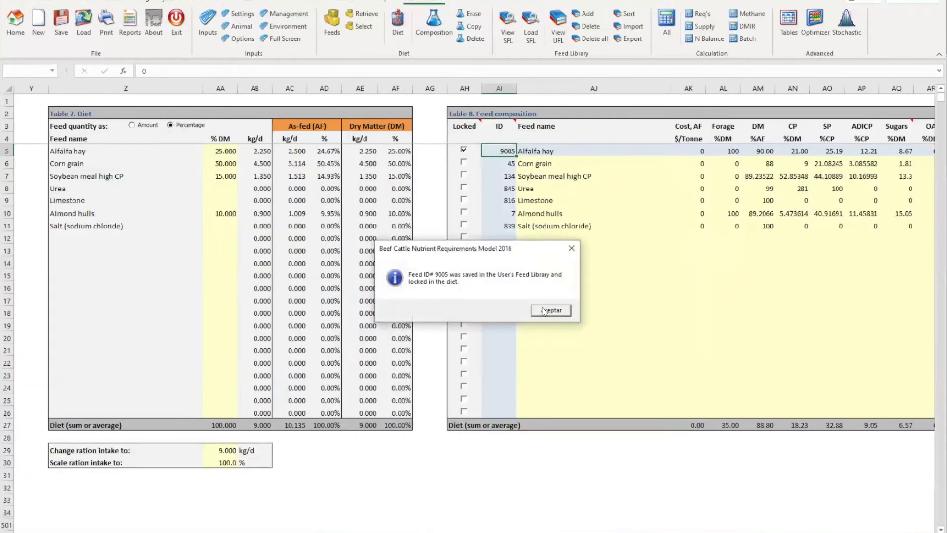
pyautogui.click(547, 310)
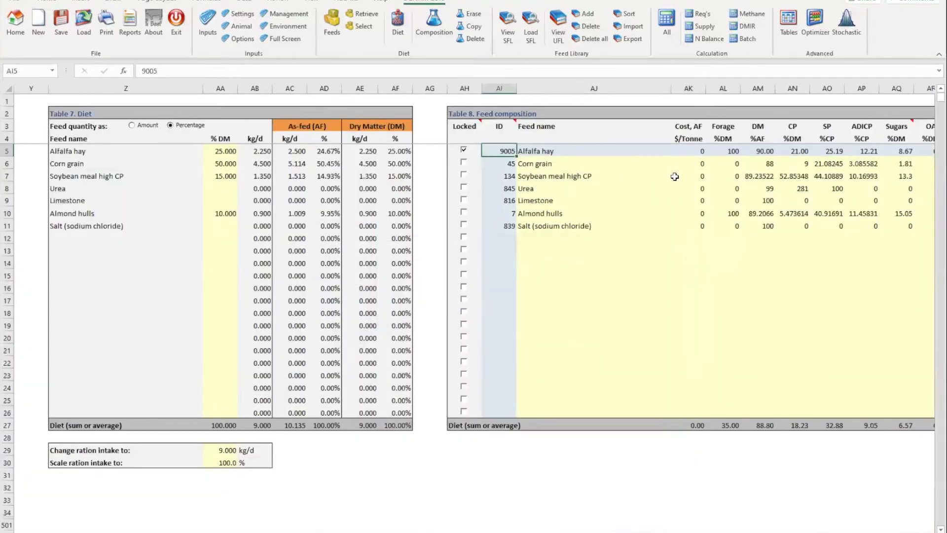
# Step: Copy the modified Corn grain to the User's Feed Library and display that library
pyautogui.click(702, 164)
pyautogui.click(722, 163)
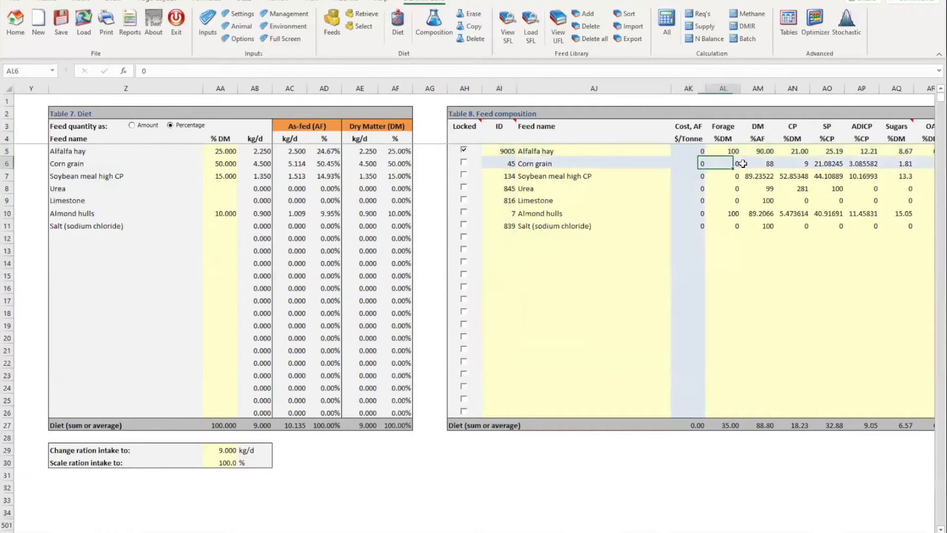
pyautogui.click(470, 27)
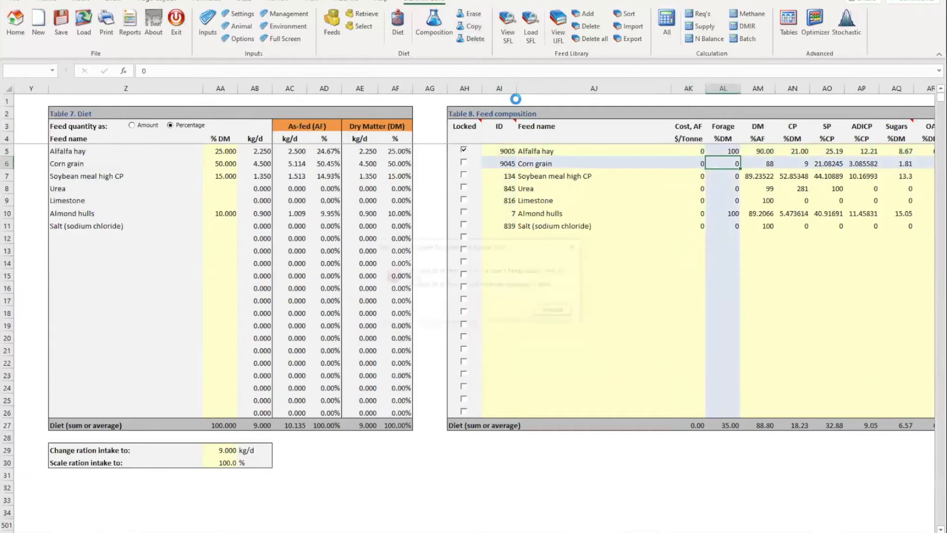
pyautogui.click(565, 311)
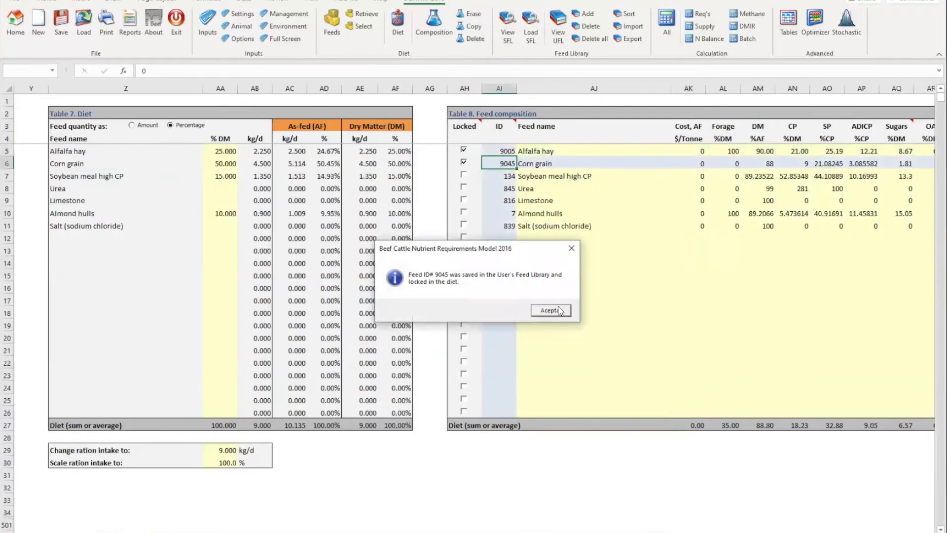
pyautogui.click(560, 311)
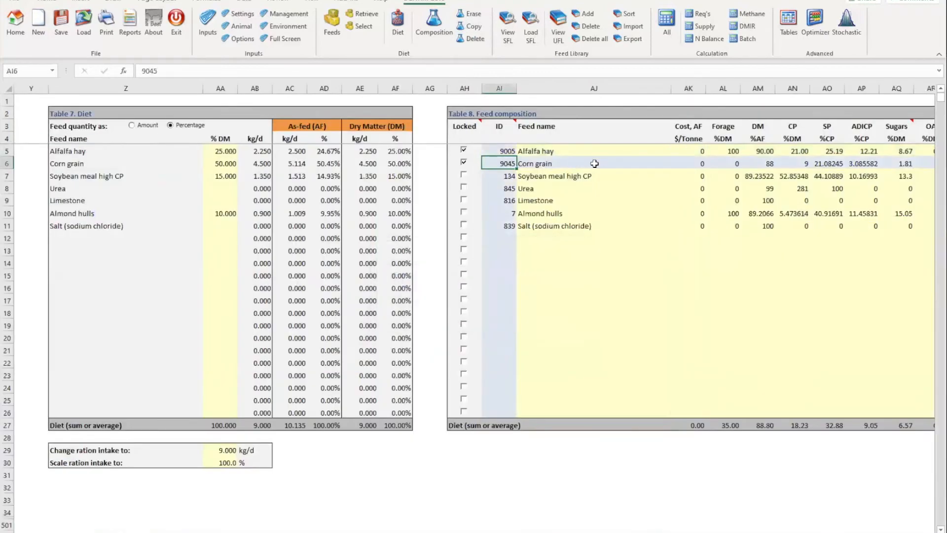
pyautogui.click(560, 25)
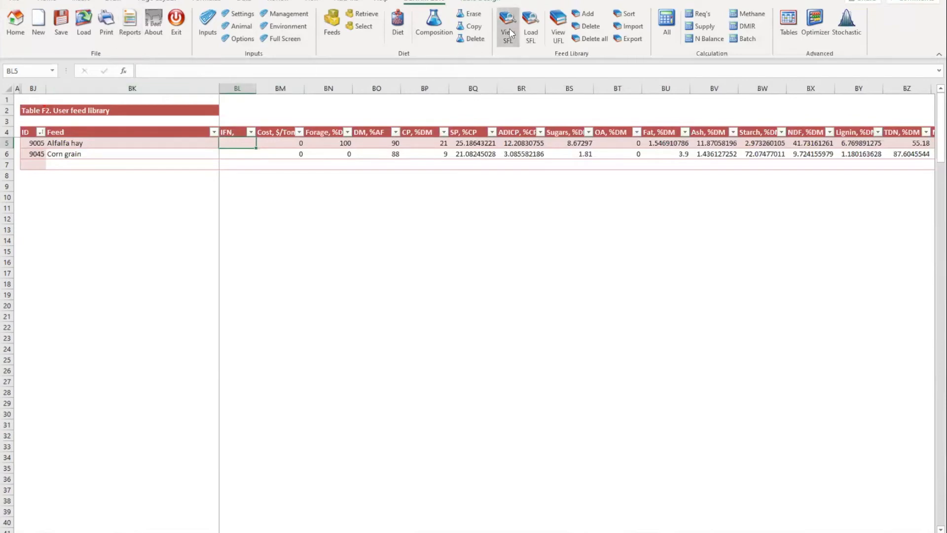
# Step: Add the user library feed 9005 - Alfalfa hay as feed 8 and retrieve the unlocked feeds' composition
pyautogui.click(362, 27)
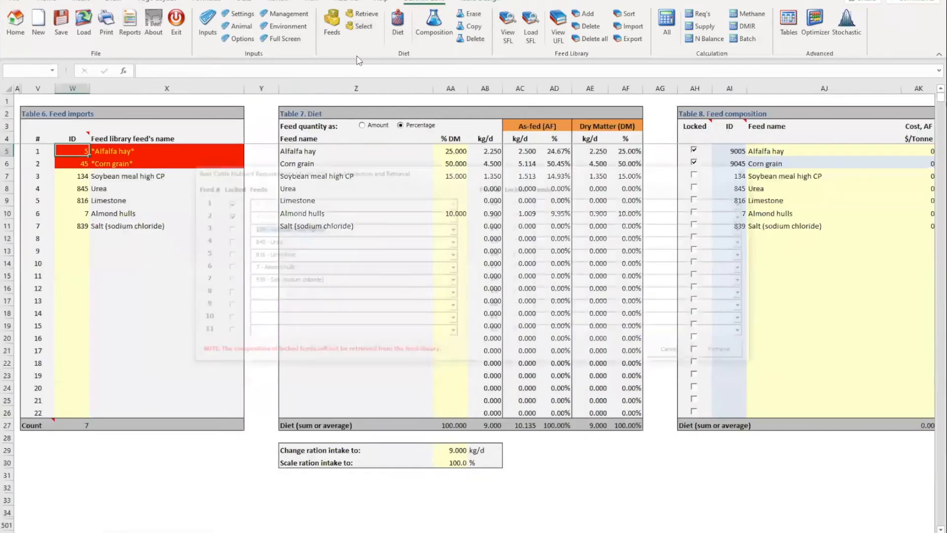
pyautogui.click(262, 295)
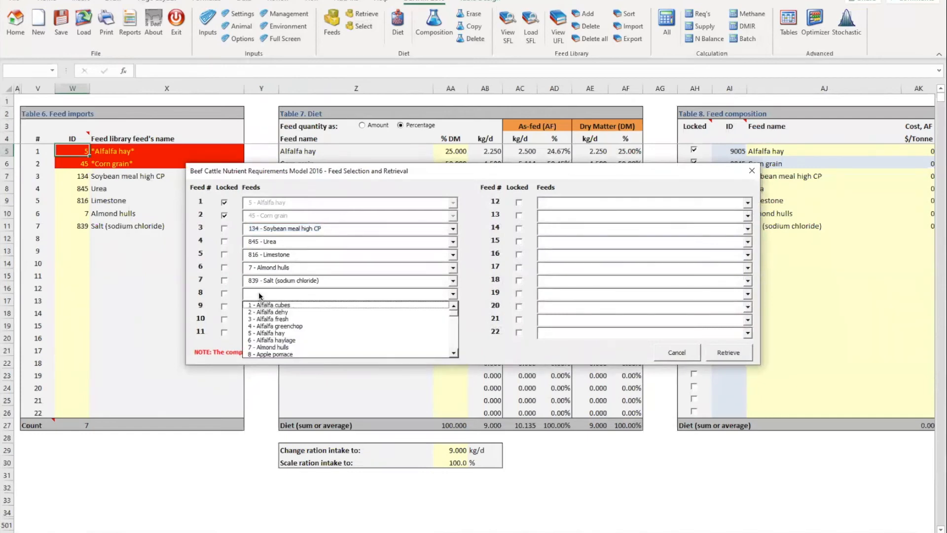
pyautogui.write('9005 - Alfalfa hay')
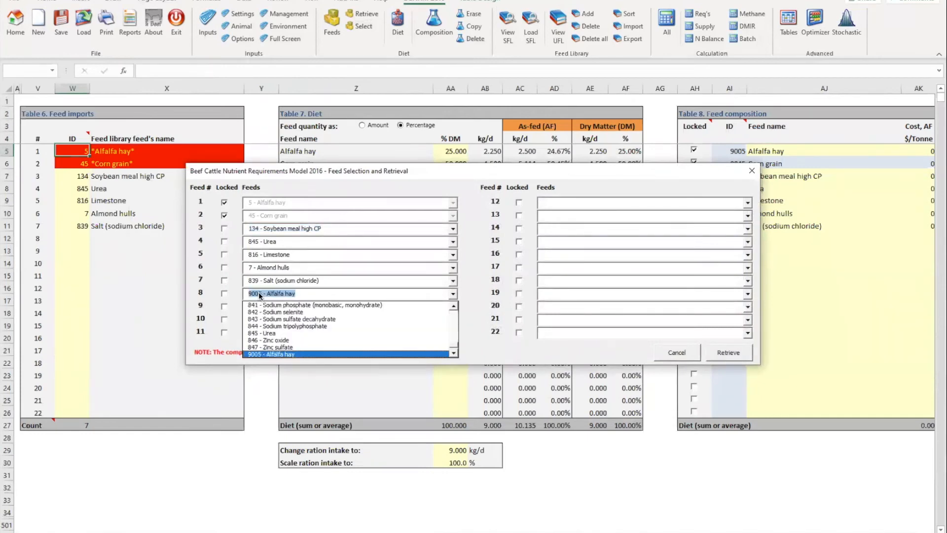
pyautogui.click(295, 295)
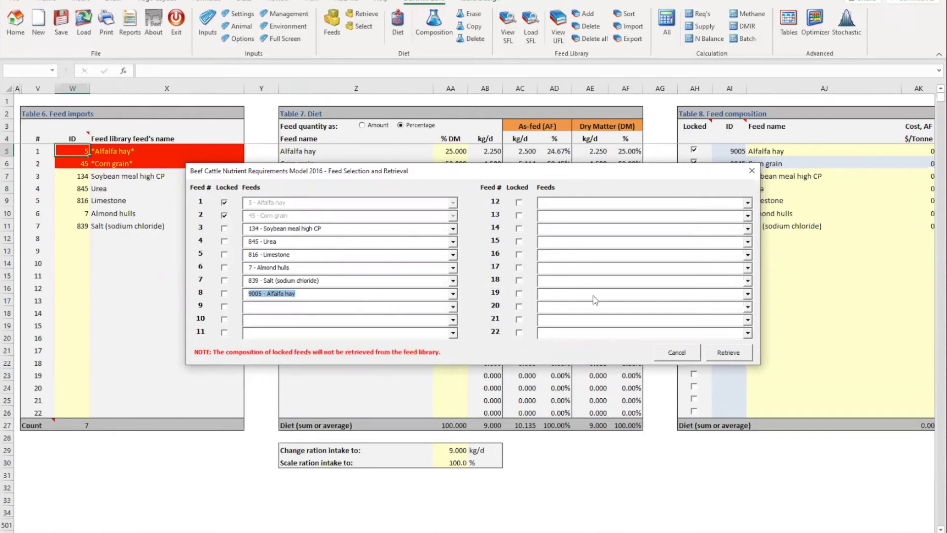
pyautogui.click(728, 352)
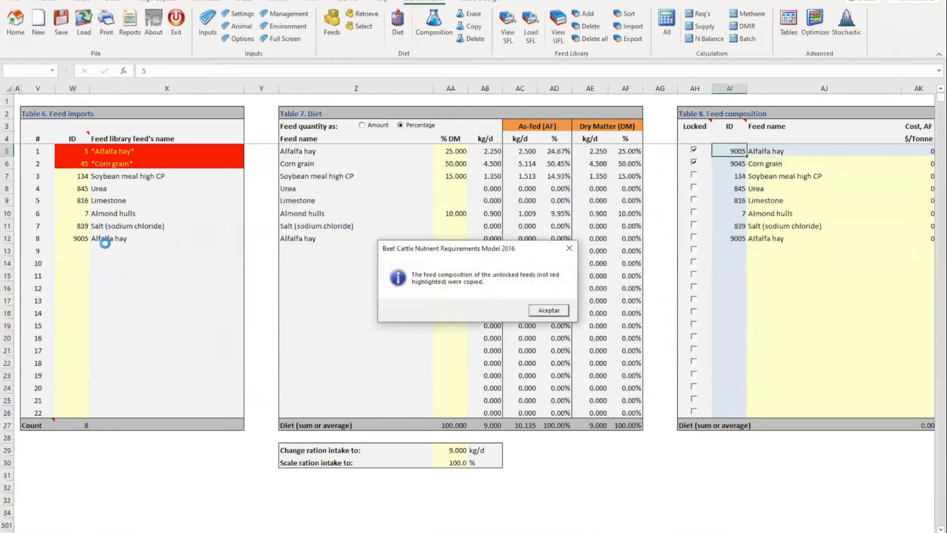
pyautogui.click(547, 311)
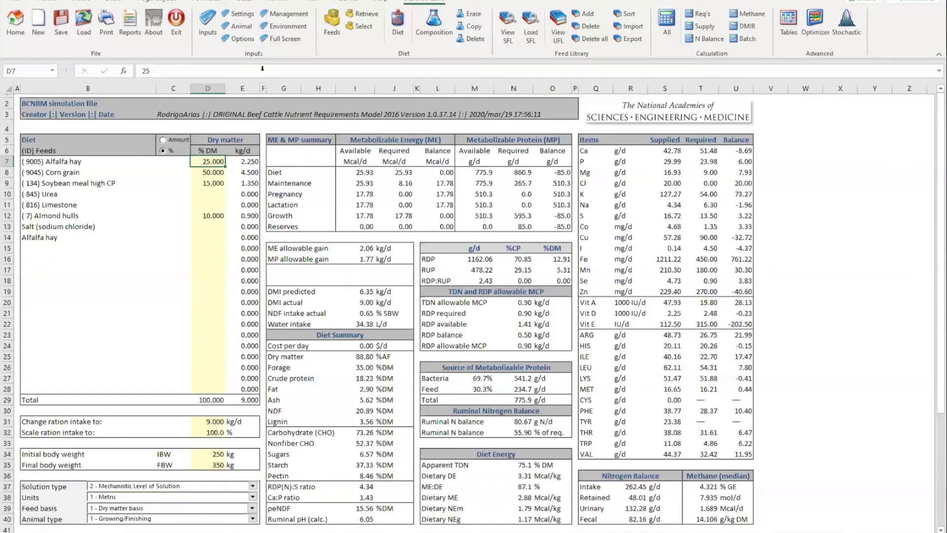
# Step: Return to the feed imports and choose 812 - Copper sulfate pentahydrate as feed 7 in the feed selection for retrieval
pyautogui.click(332, 22)
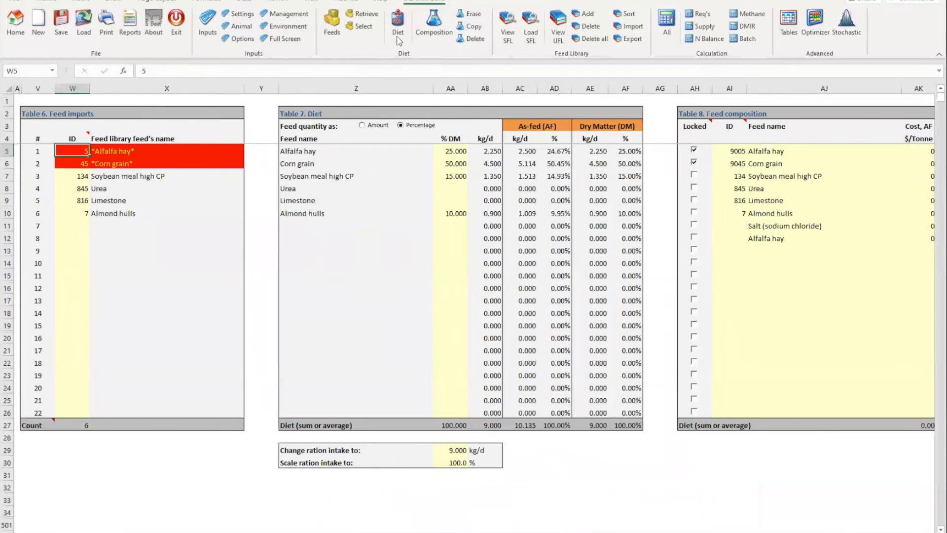
pyautogui.click(361, 26)
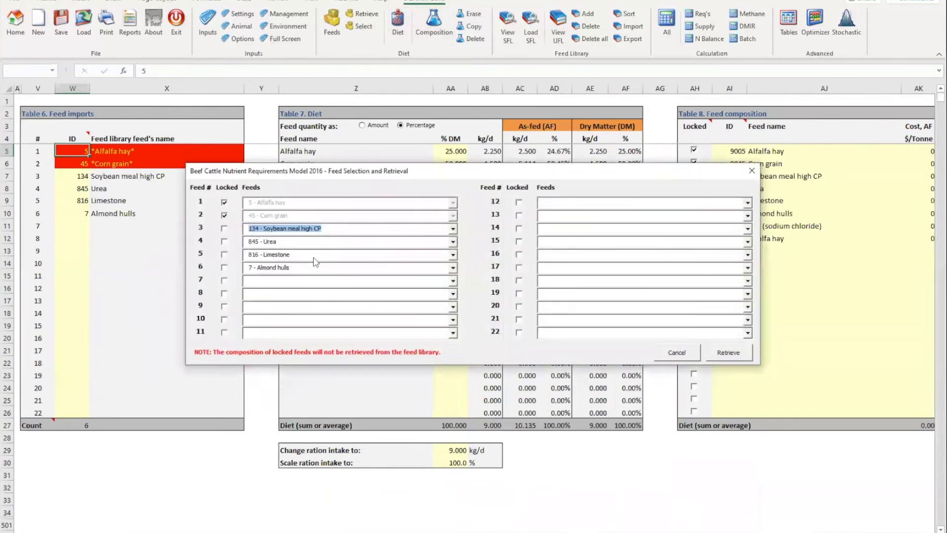
pyautogui.click(453, 280)
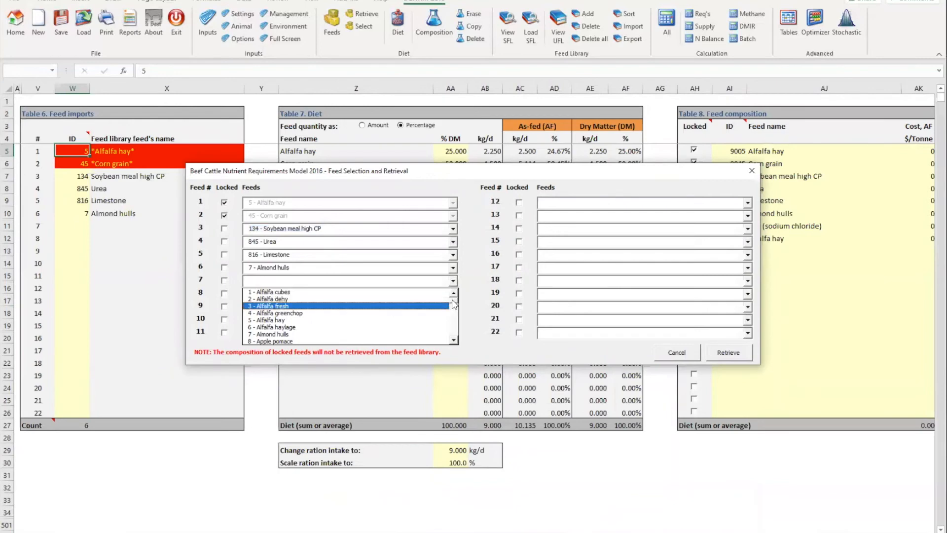
pyautogui.moveTo(452, 299); pyautogui.dragTo(458, 352)
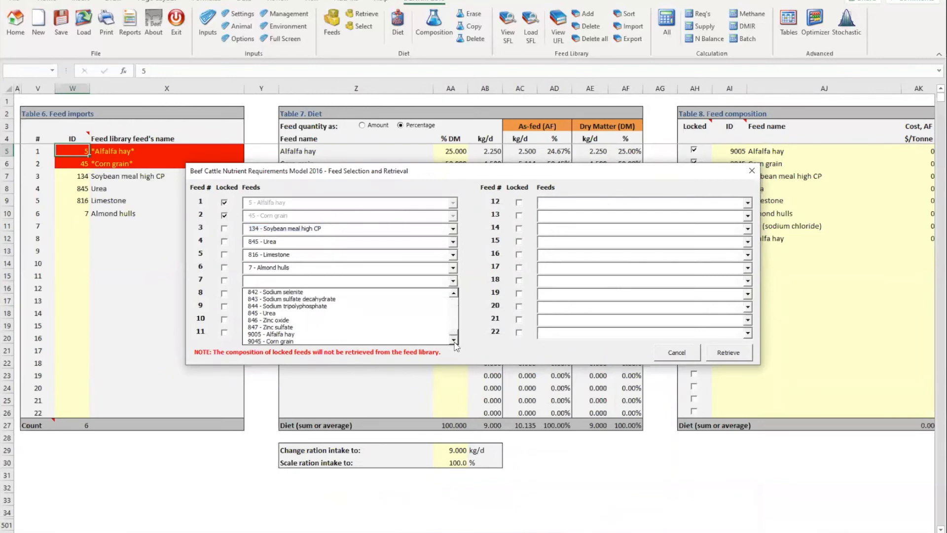
pyautogui.moveTo(455, 341); pyautogui.dragTo(459, 350)
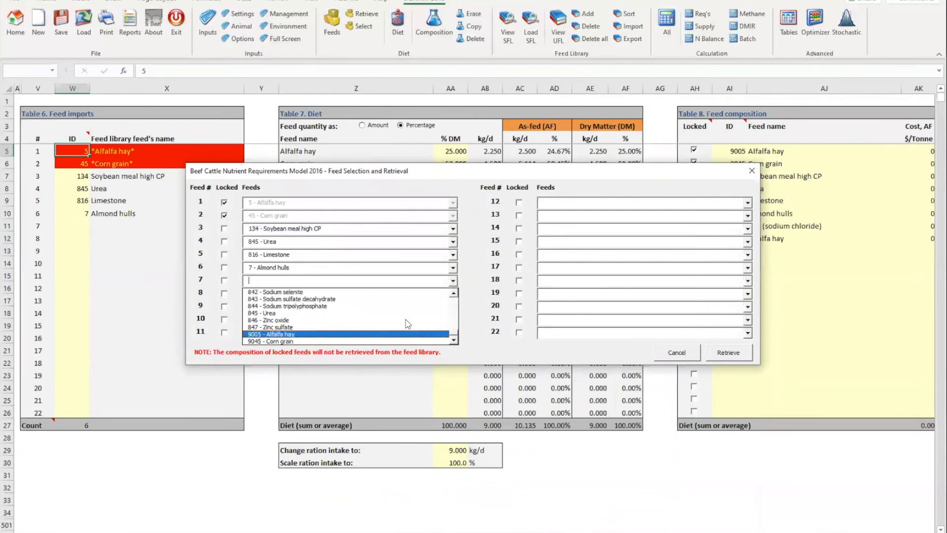
pyautogui.click(454, 294)
pyautogui.click(454, 294)
pyautogui.click(454, 294)
pyautogui.click(454, 294)
pyautogui.click(454, 294)
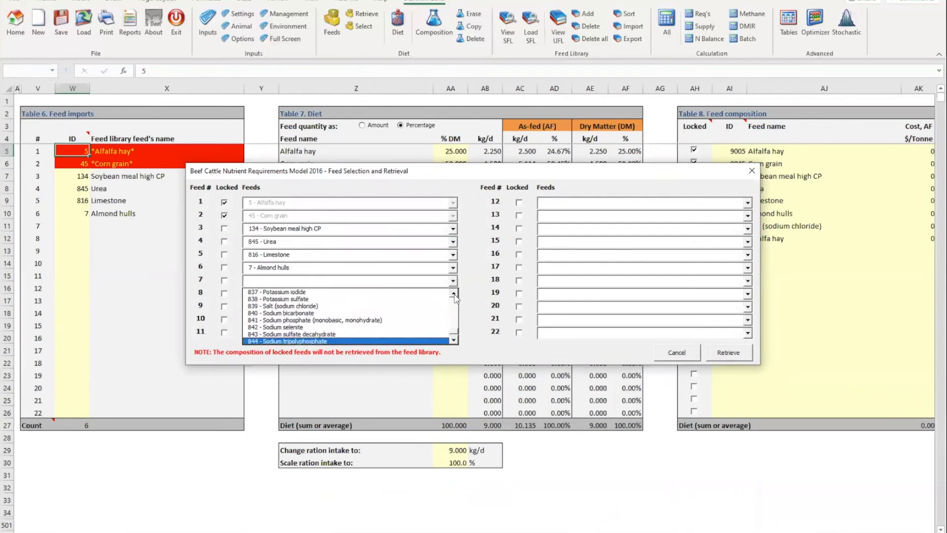
pyautogui.click(454, 294)
pyautogui.click(453, 294)
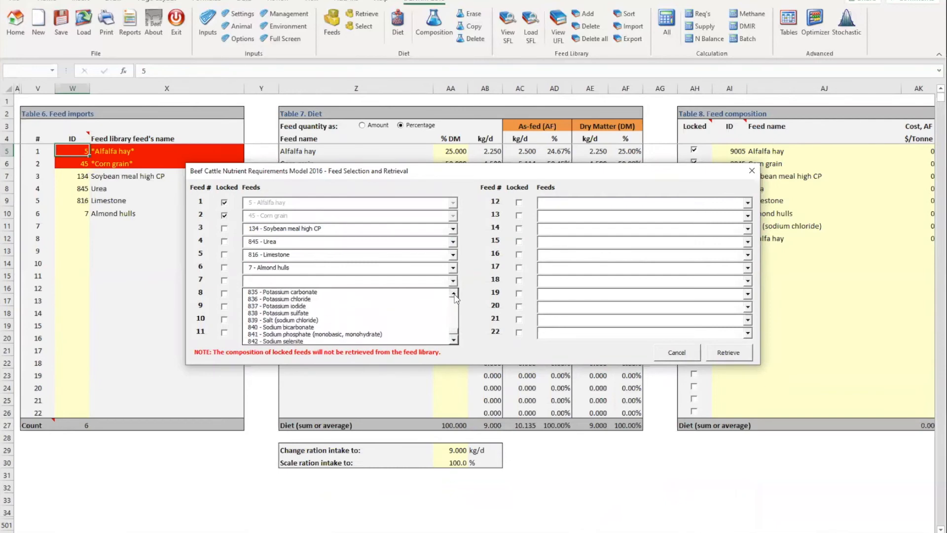
pyautogui.click(454, 294)
pyautogui.click(454, 294)
pyautogui.click(453, 294)
pyautogui.click(453, 294)
pyautogui.click(454, 294)
pyautogui.click(454, 294)
pyautogui.click(454, 294)
pyautogui.click(454, 294)
pyautogui.click(454, 294)
pyautogui.click(454, 294)
pyautogui.click(454, 294)
pyautogui.click(454, 294)
pyautogui.click(454, 294)
pyautogui.click(454, 294)
pyautogui.click(454, 294)
pyautogui.click(454, 294)
pyautogui.click(454, 294)
pyautogui.click(454, 294)
pyautogui.click(454, 294)
pyautogui.click(454, 294)
pyautogui.click(454, 294)
pyautogui.click(454, 294)
pyautogui.click(454, 294)
pyautogui.click(454, 294)
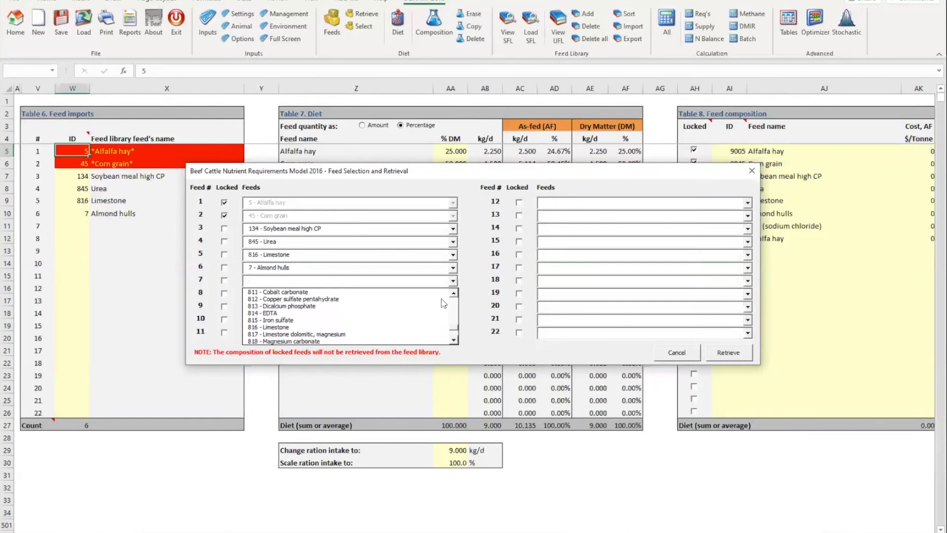
pyautogui.click(318, 300)
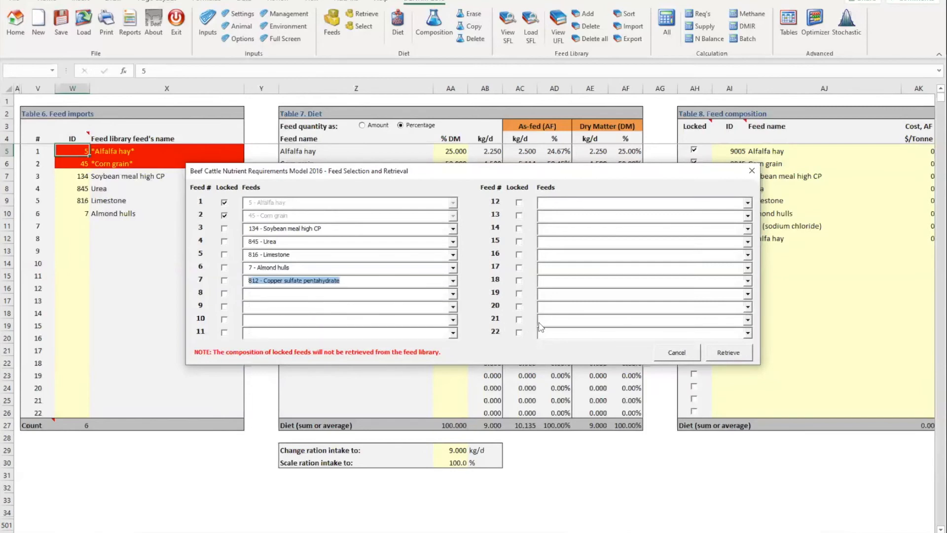
# Step: Retrieve the unlocked feeds' composition and return to the main diet and results summary sheet
pyautogui.click(730, 353)
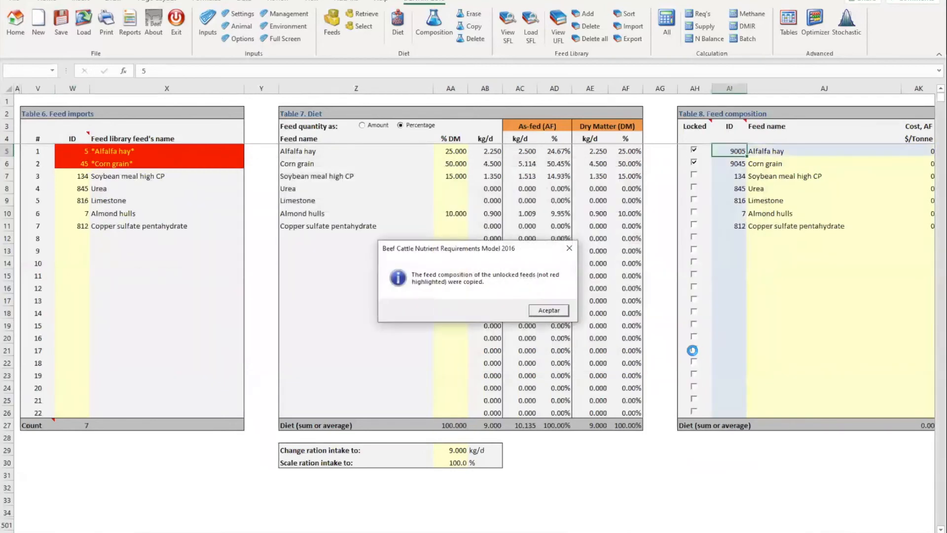
pyautogui.click(549, 310)
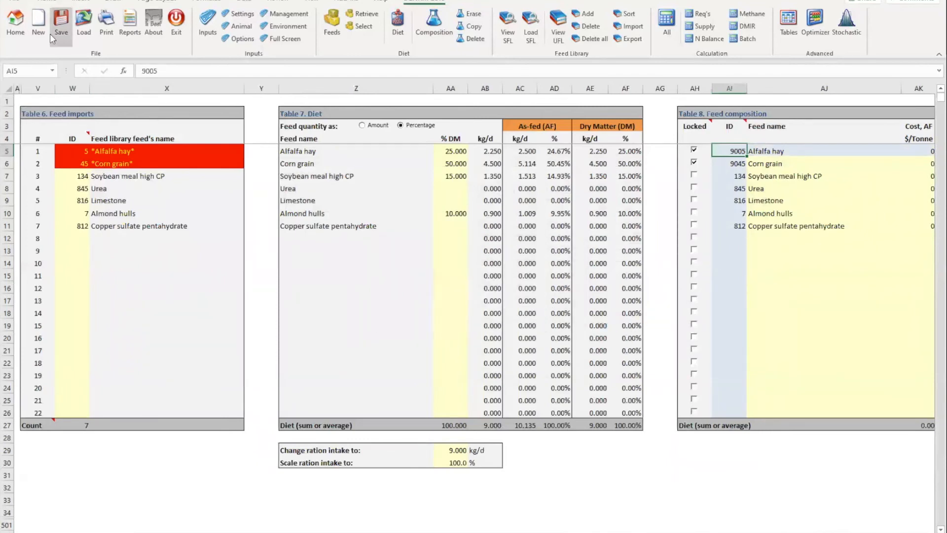
pyautogui.click(15, 31)
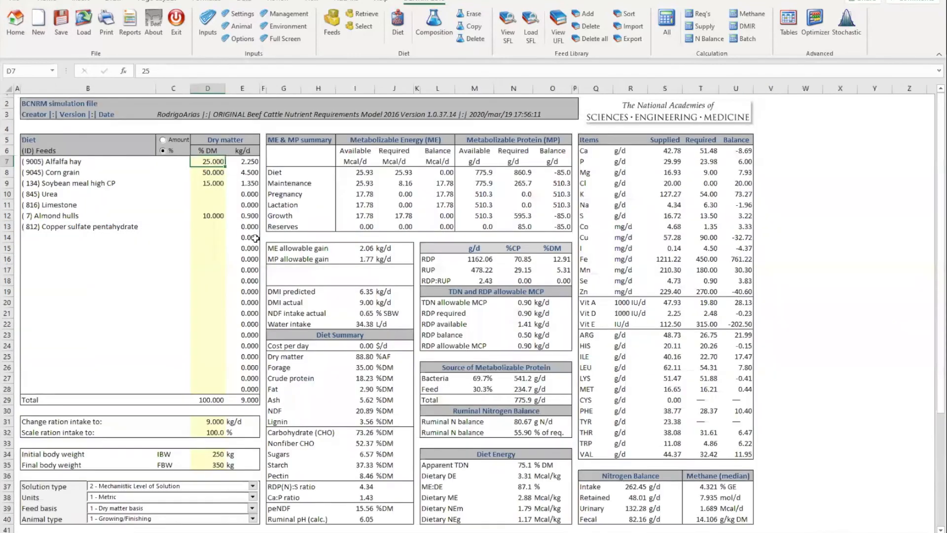
# Step: Set Copper sulfate pentahydrate to 0.1 and Almond hulls to 9.9 % DM in the diet
pyautogui.click(211, 228)
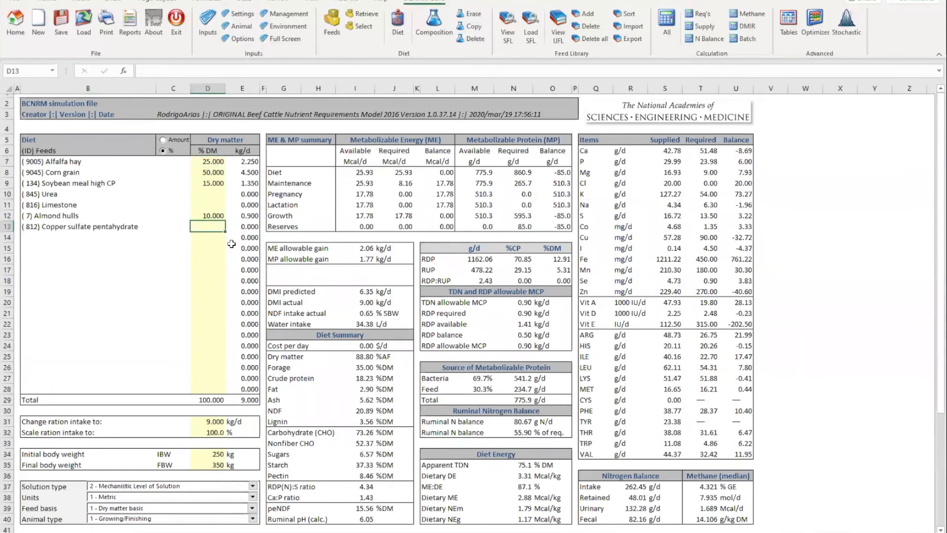
pyautogui.write('0')
pyautogui.press('BackSpace')
pyautogui.write('1')
pyautogui.press('Up')
pyautogui.write('9')
pyautogui.press('Return')
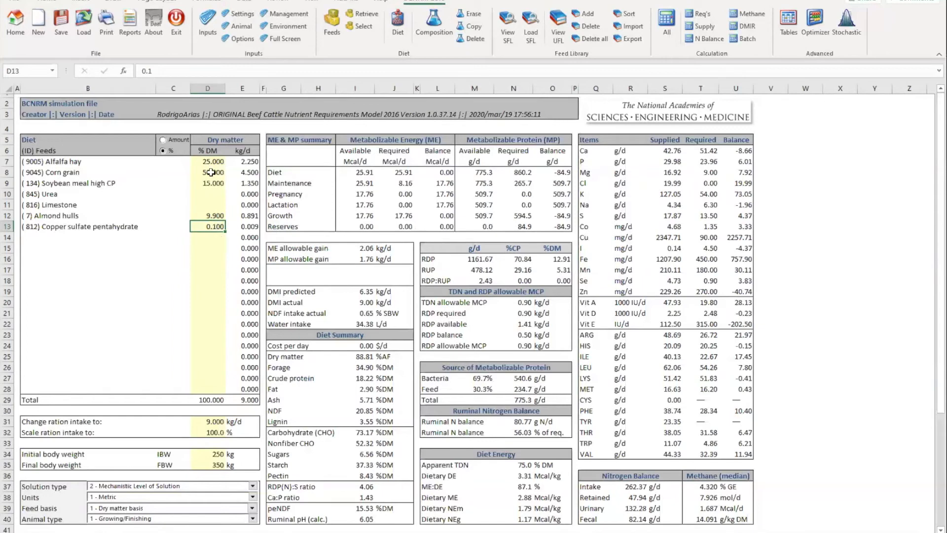
# Step: Lower Copper sulfate pentahydrate to 0.05 % DM and set Almond hulls to 9.95 % DM
pyautogui.moveTo(147, 71); pyautogui.dragTo(154, 70)
pyautogui.press('BackSpace')
pyautogui.write('05')
pyautogui.press('Return')
pyautogui.press('Up')
pyautogui.press('Up')
pyautogui.press('BackSpace')
pyautogui.write('9.95')
pyautogui.press('Return')
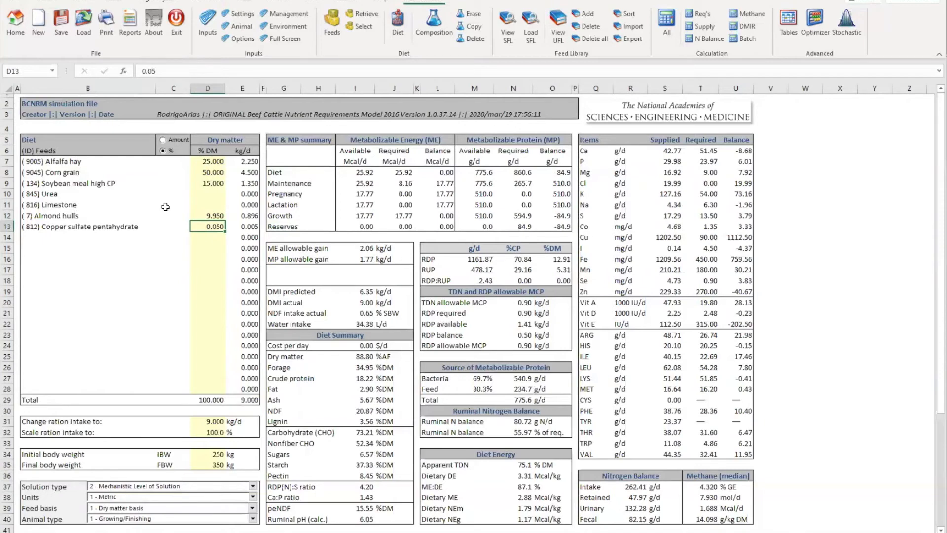
# Step: Add Limestone at 0.22 % DM and reduce Almond hulls to 9.73 % DM
pyautogui.click(209, 206)
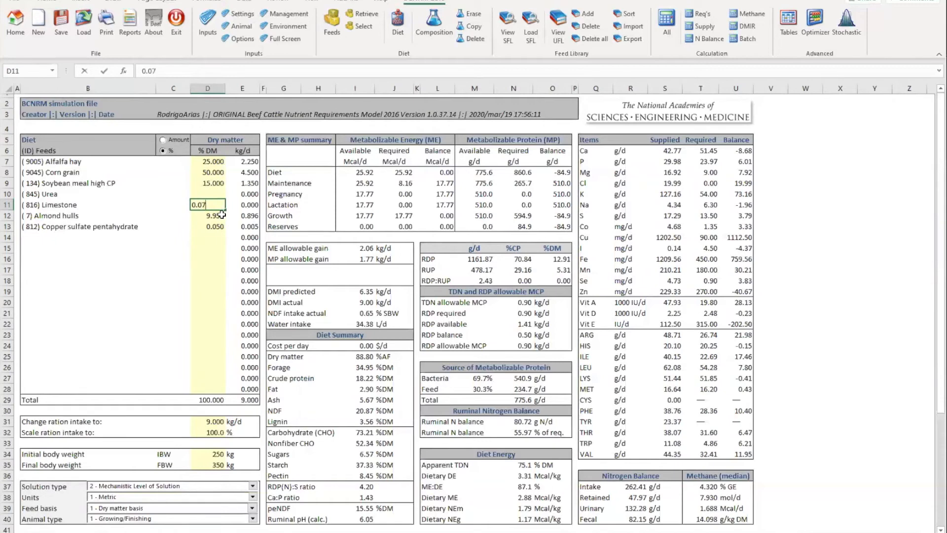
pyautogui.press('Return')
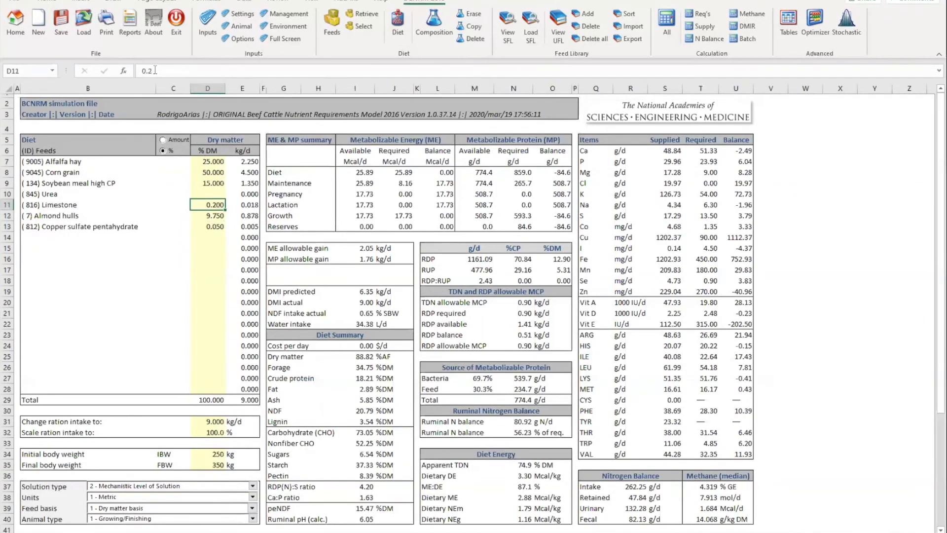
pyautogui.click(157, 71)
pyautogui.write('2')
pyautogui.press('Return')
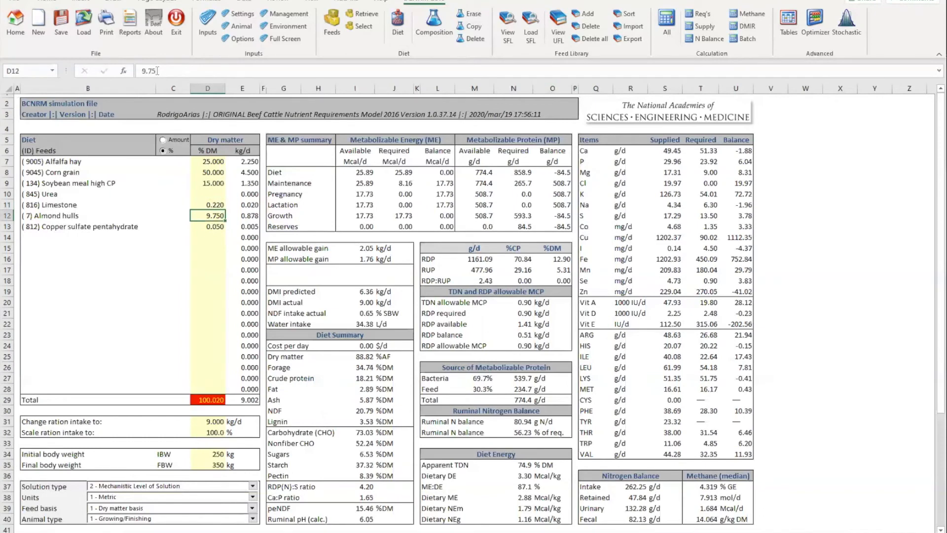
pyautogui.click(157, 71)
pyautogui.press('BackSpace')
pyautogui.press('BackSpace')
pyautogui.write('73')
pyautogui.press('Return')
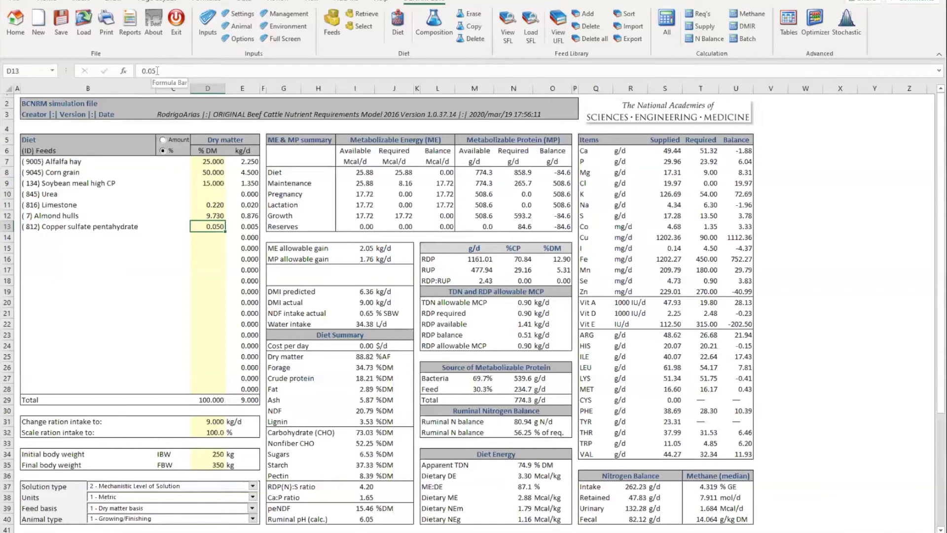
# Step: Set Limestone to 0.25 % DM and balance the diet with Almond hulls at 9.7 % DM
pyautogui.press('Up')
pyautogui.press('Up')
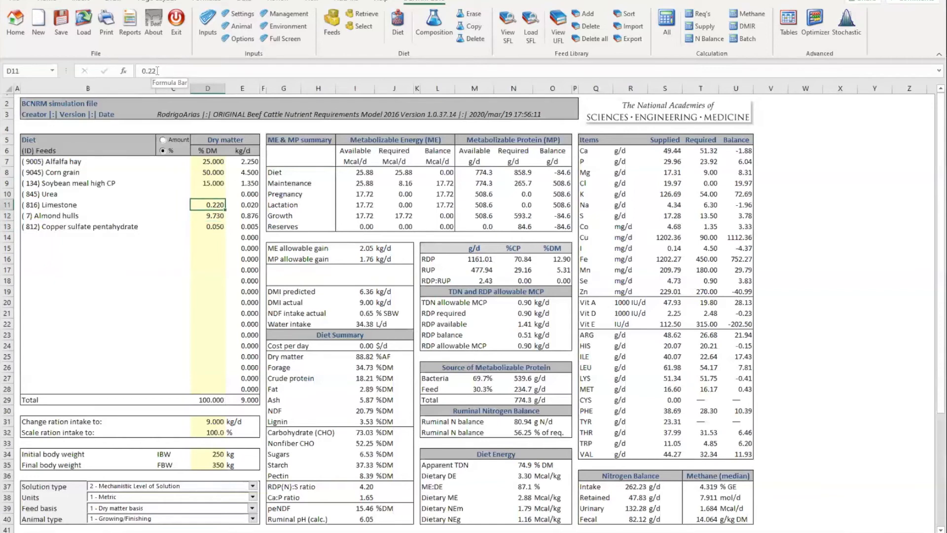
pyautogui.write('0.25')
pyautogui.press('Return')
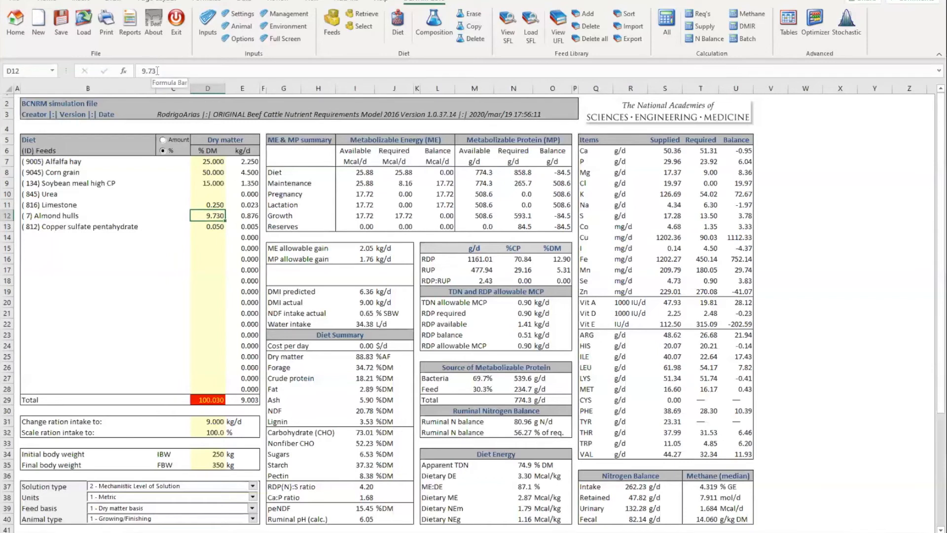
pyautogui.write('9.75')
pyautogui.press('Return')
pyautogui.press('Up')
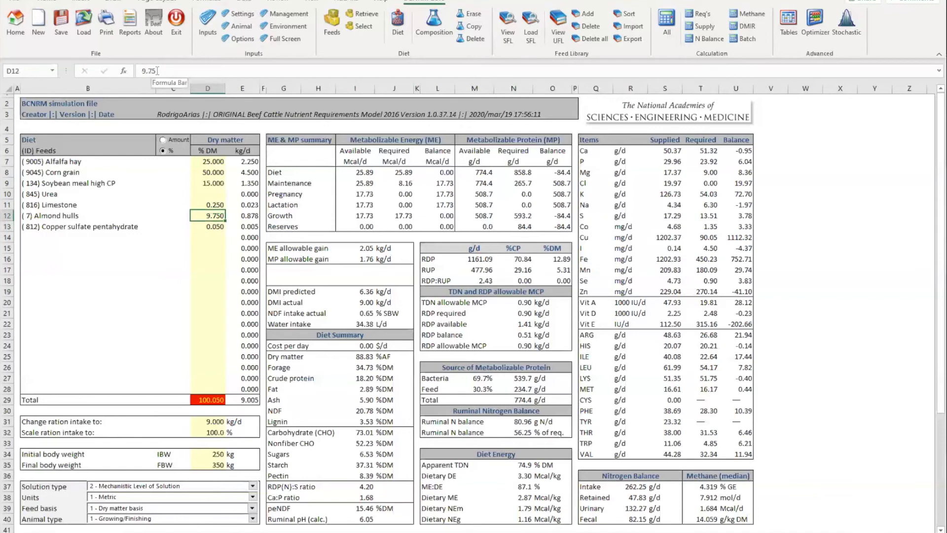
pyautogui.click(153, 71)
pyautogui.write('0')
pyautogui.press('Return')
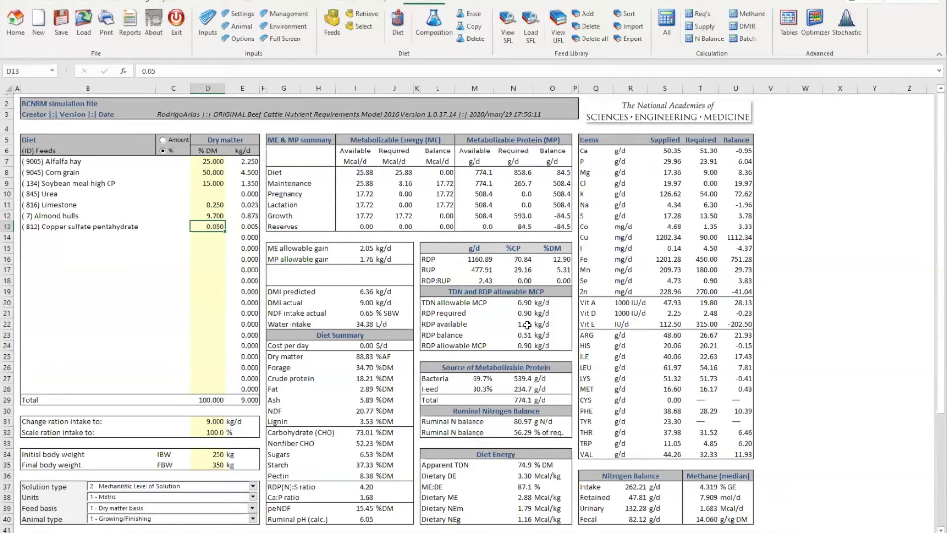
# Step: Add Urea at 0.1 % DM and reduce Almond hulls to 9.6 % DM
pyautogui.click(217, 194)
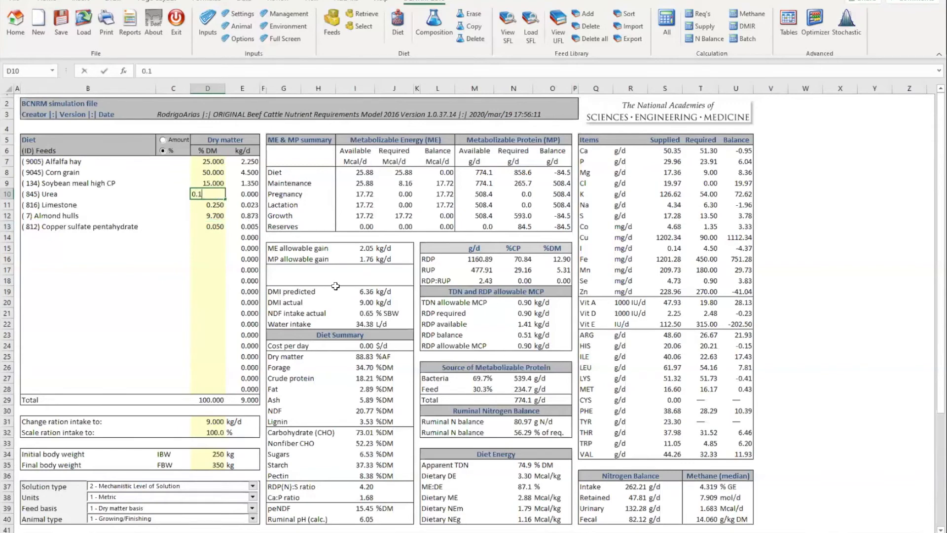
pyautogui.press('Return')
pyautogui.press('Return')
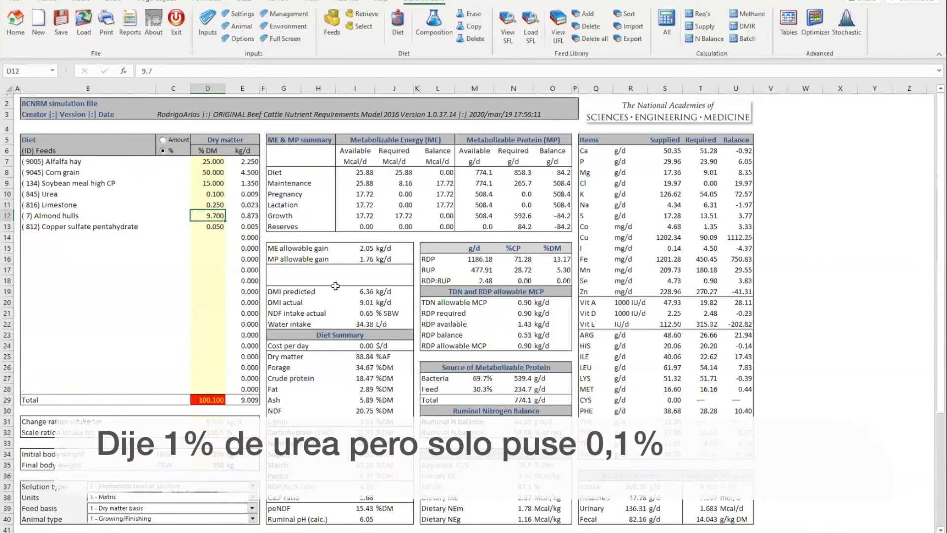
pyautogui.write('9.')
pyautogui.press('Return')
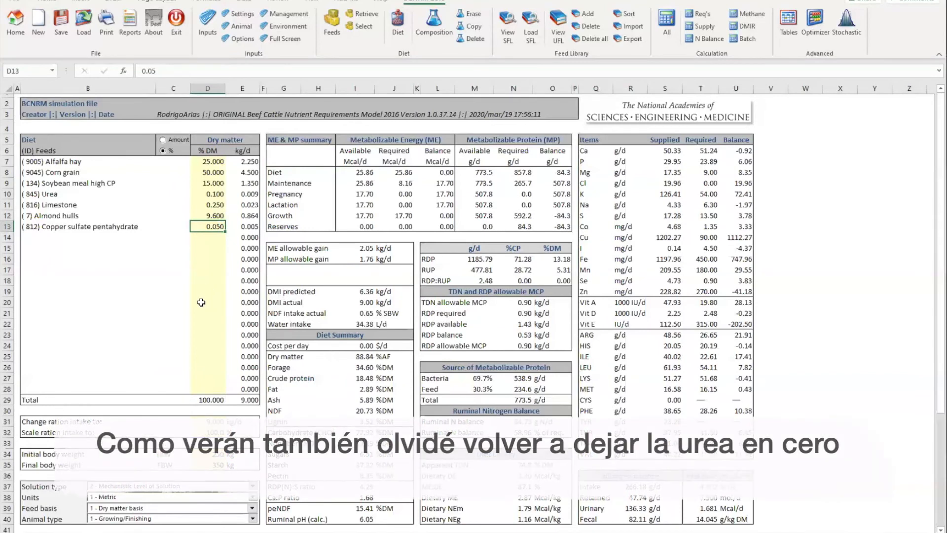
# Step: Scale the ration intake to 80 %
pyautogui.click(253, 486)
pyautogui.click(350, 362)
pyautogui.click(217, 432)
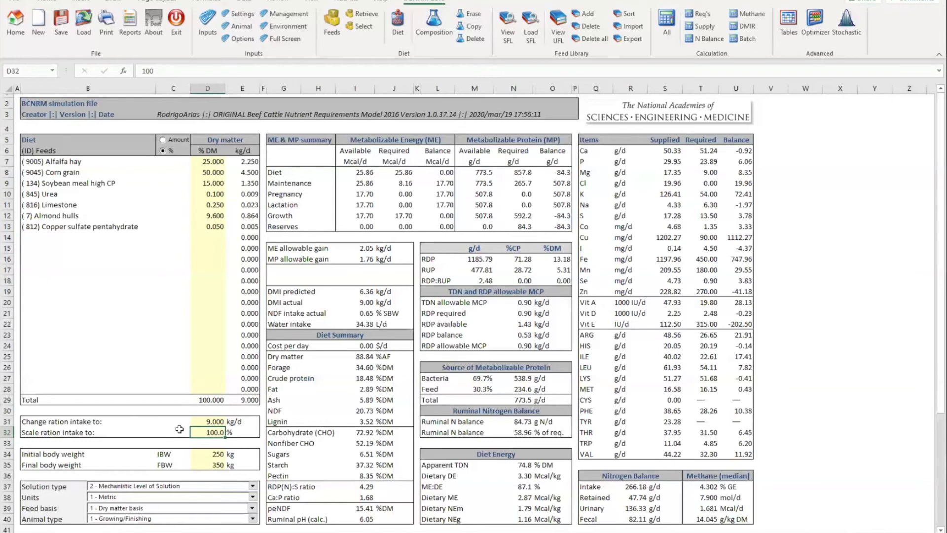
pyautogui.write('80')
pyautogui.press('Return')
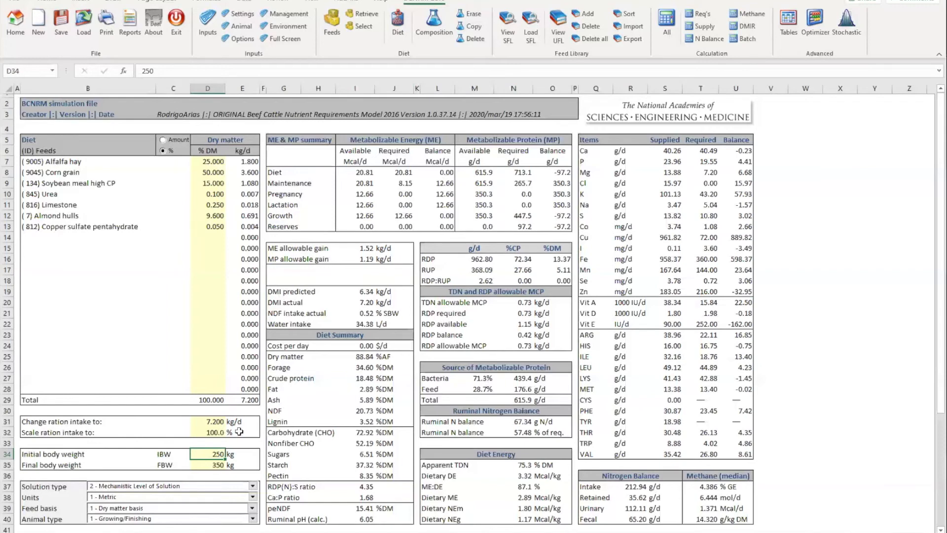
# Step: Change the ration intake to 6.5 kg/d
pyautogui.click(212, 422)
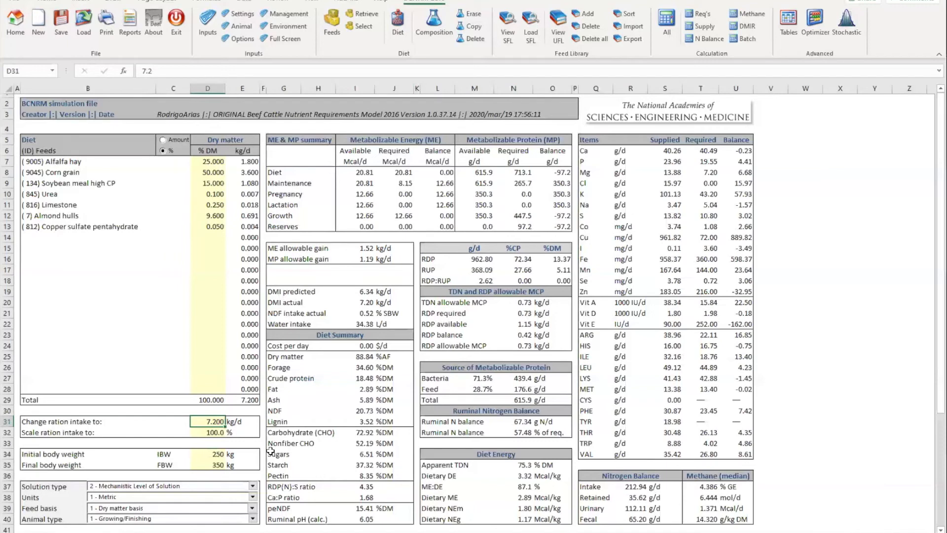
pyautogui.write('6.5')
pyautogui.press('Return')
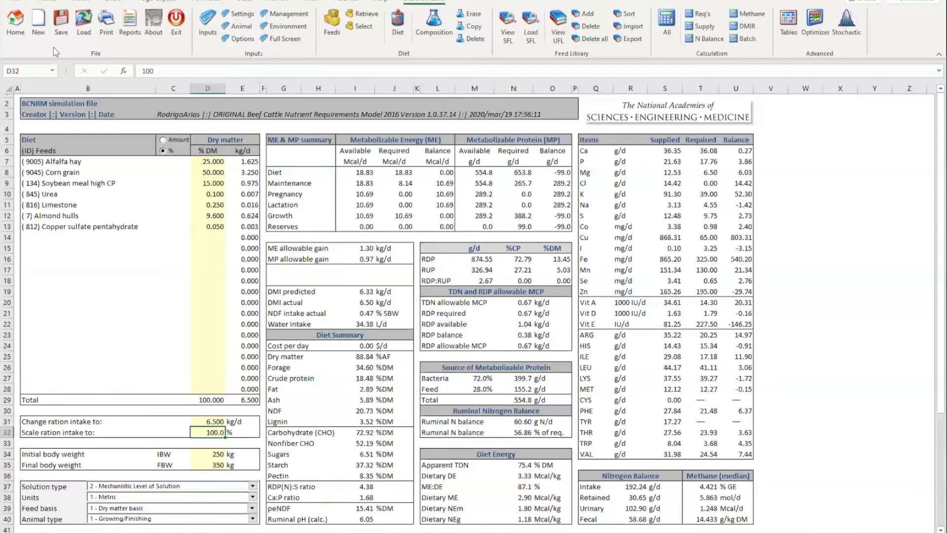
# Step: Save the simulation as BCNRM data named "ejemplo Clase" in the Desktop folder
pyautogui.click(60, 25)
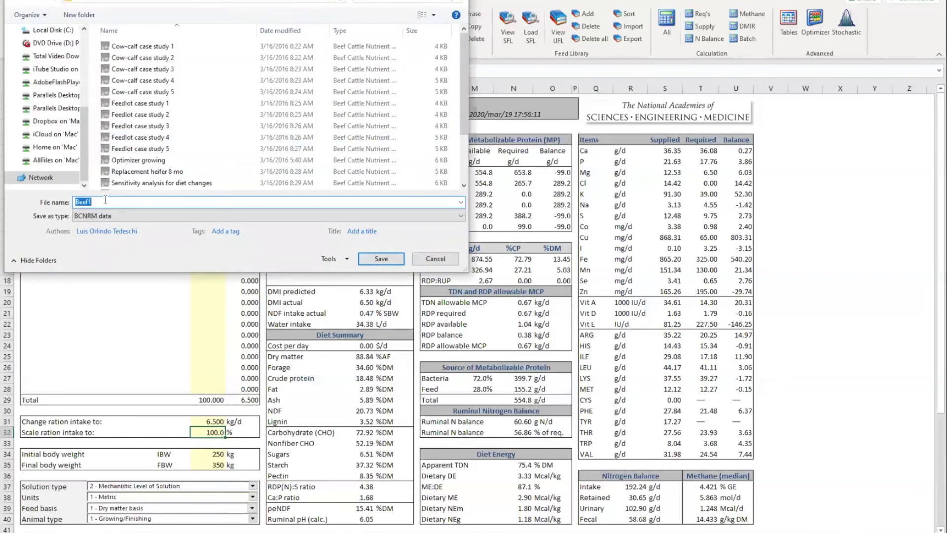
pyautogui.write('ejemplo Clase')
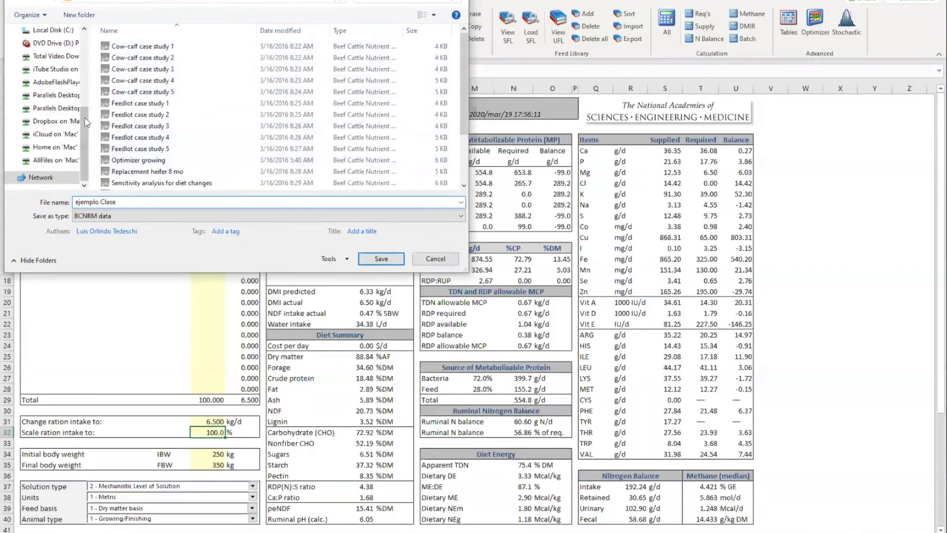
pyautogui.moveTo(88, 95); pyautogui.dragTo(90, 43)
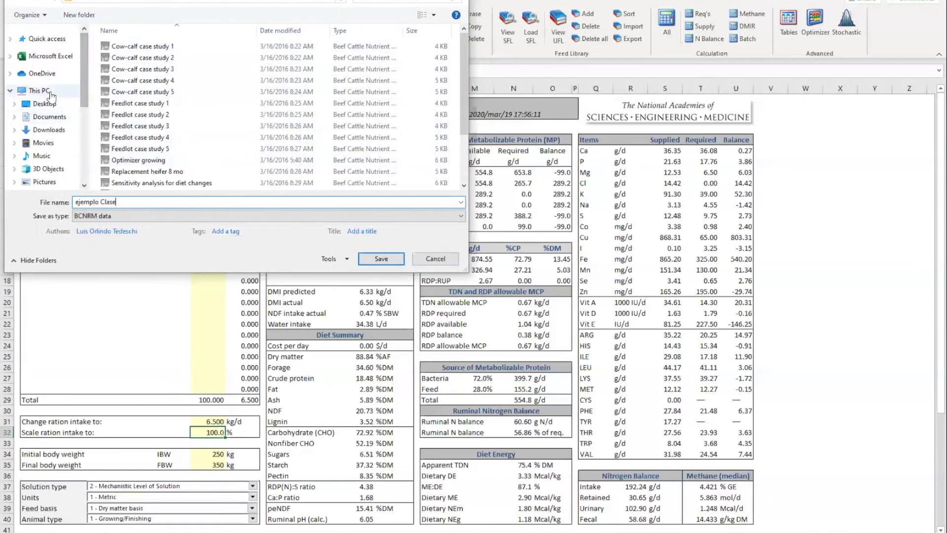
pyautogui.click(47, 105)
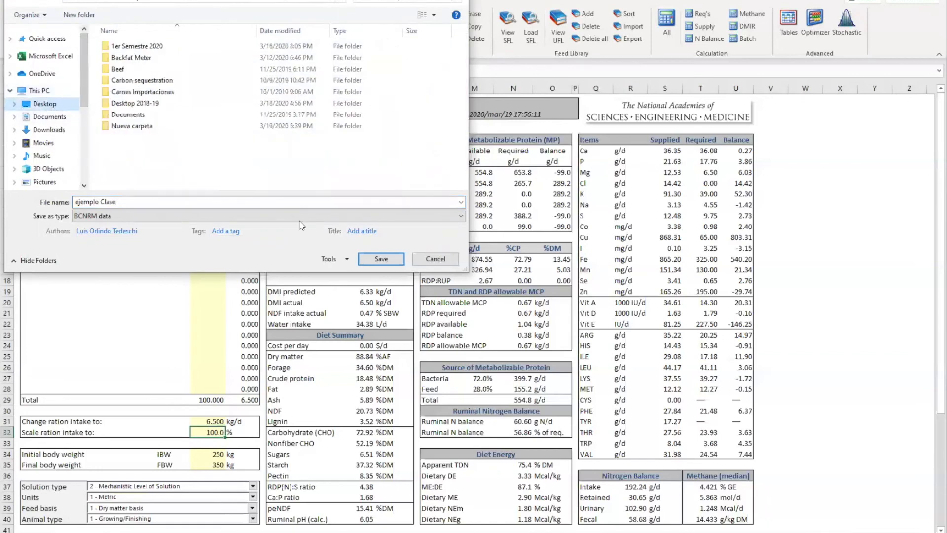
pyautogui.click(380, 260)
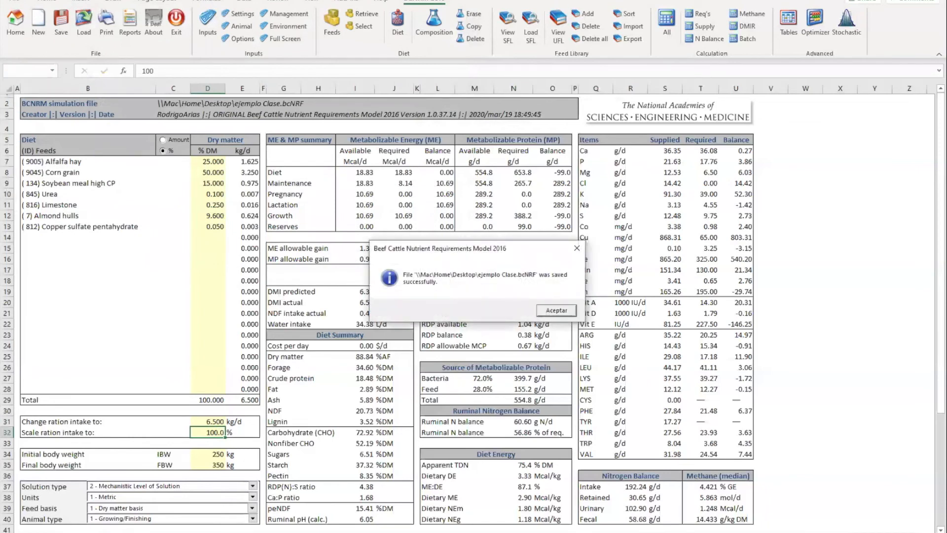
pyautogui.click(560, 310)
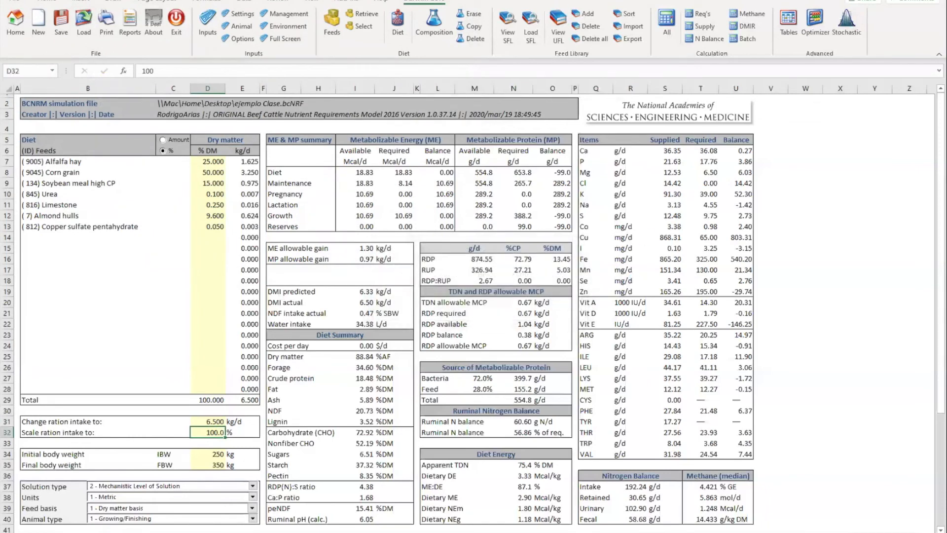
# Step: Move the saved ejemplo Clase file below the BCNRM 2016 shortcut on the desktop and exit the model
pyautogui.click(878, 0)
pyautogui.moveTo(60, 271); pyautogui.dragTo(223, 274)
pyautogui.click(177, 20)
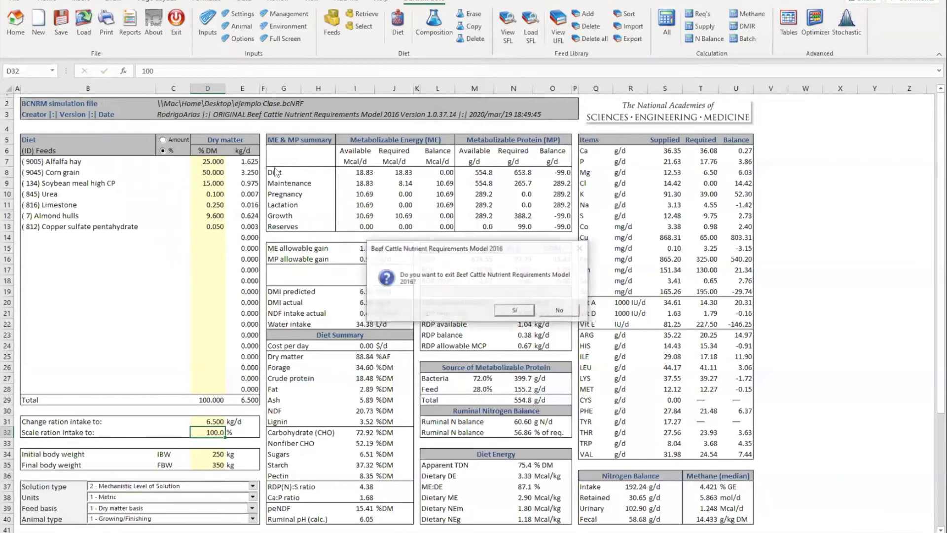
pyautogui.click(510, 306)
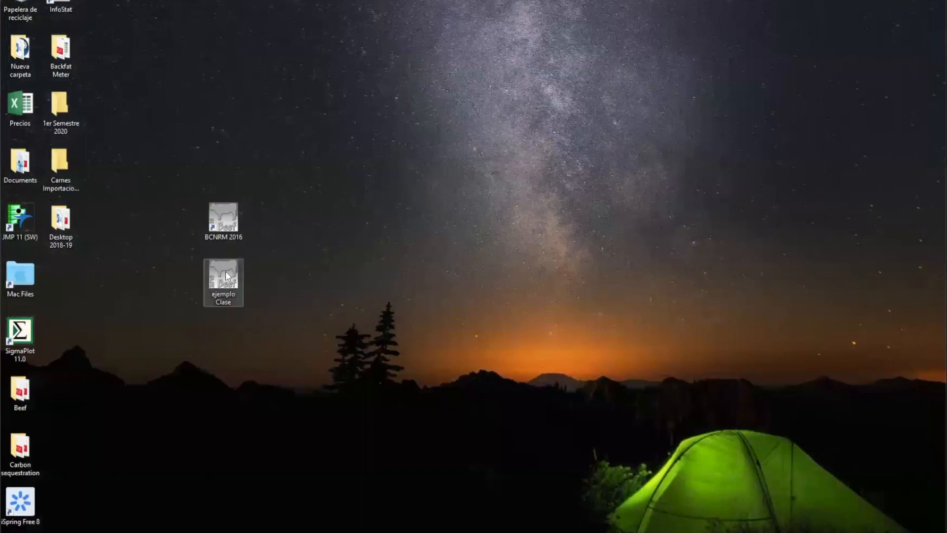
# Step: Open the ejemplo Clase file from the desktop and accept the model's terms of use
pyautogui.rightClick(226, 274)
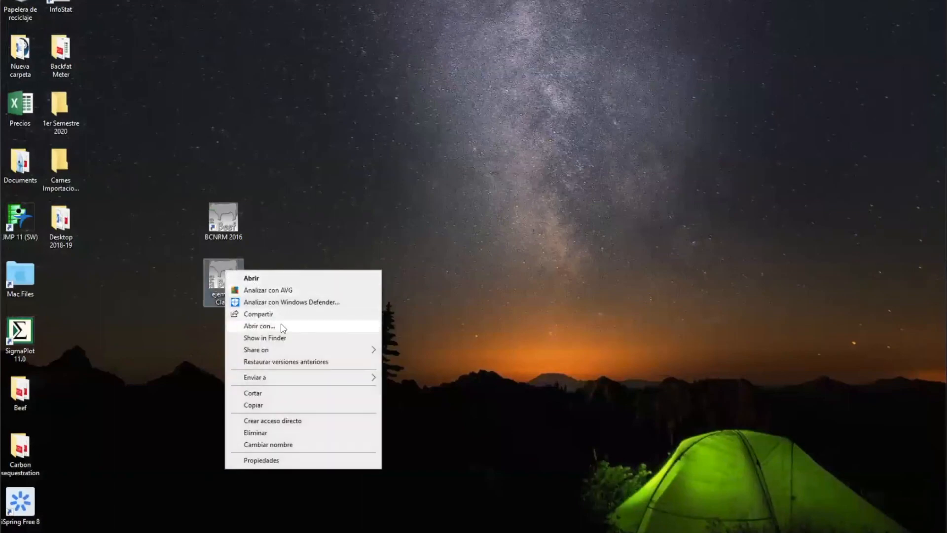
pyautogui.click(270, 279)
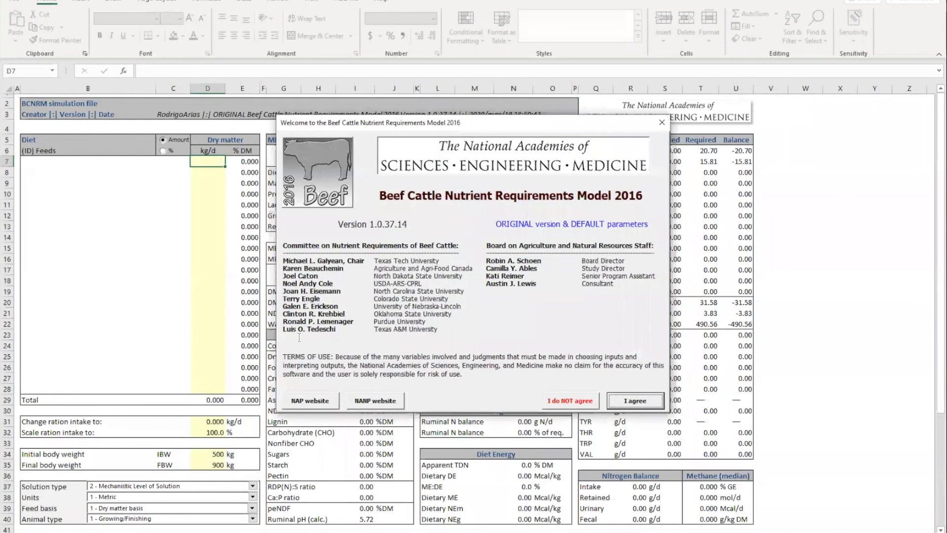
pyautogui.click(633, 401)
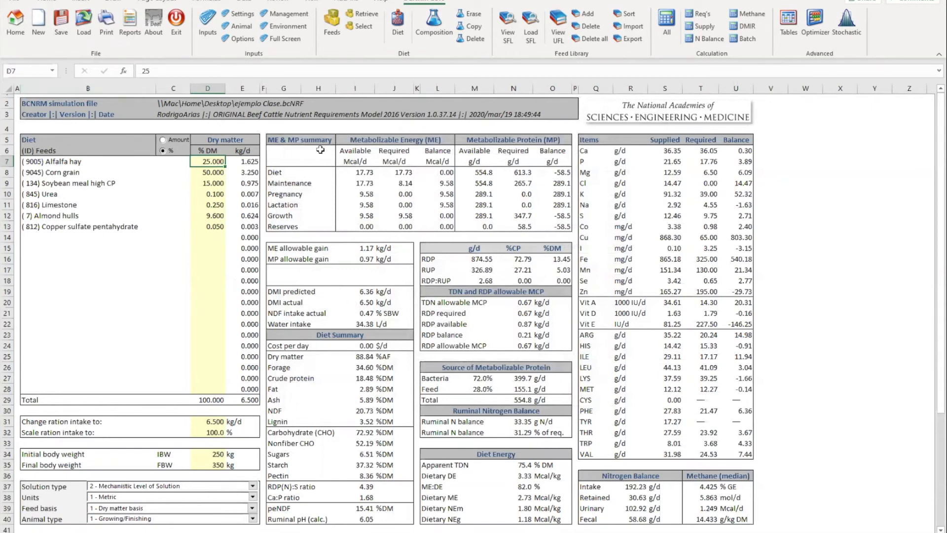
# Step: Display the reports and review the summary, mineral and vitamin balance, and amino acid balance tables
pyautogui.click(127, 22)
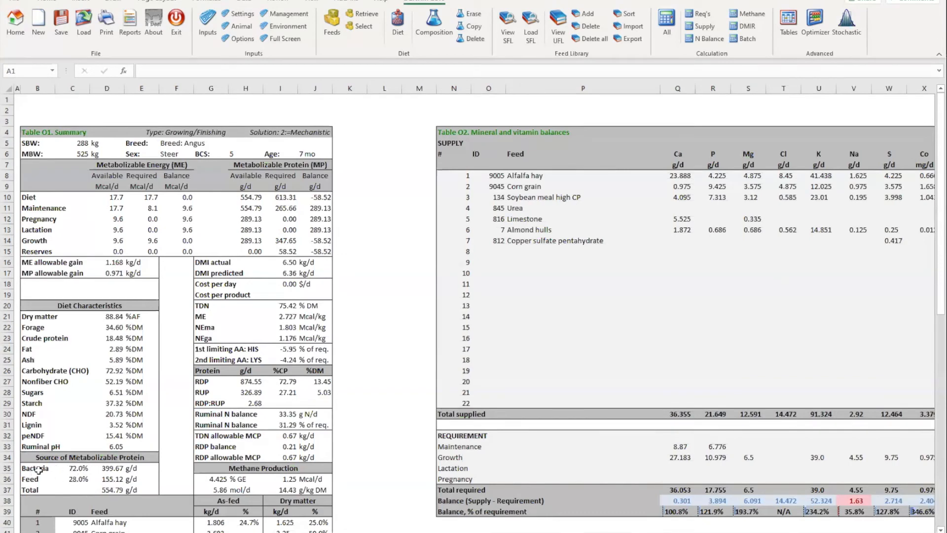
pyautogui.scroll(-1, 176, 424)
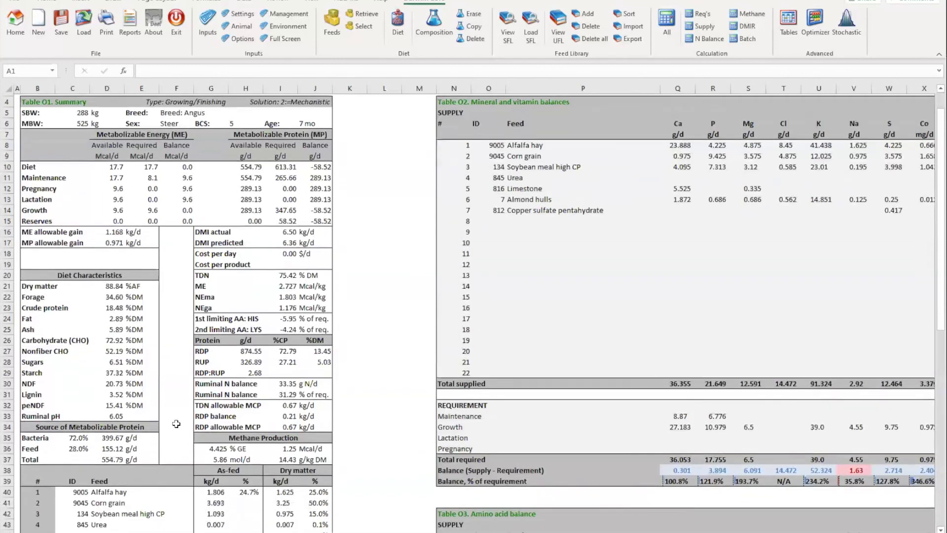
pyautogui.scroll(-3, 176, 424)
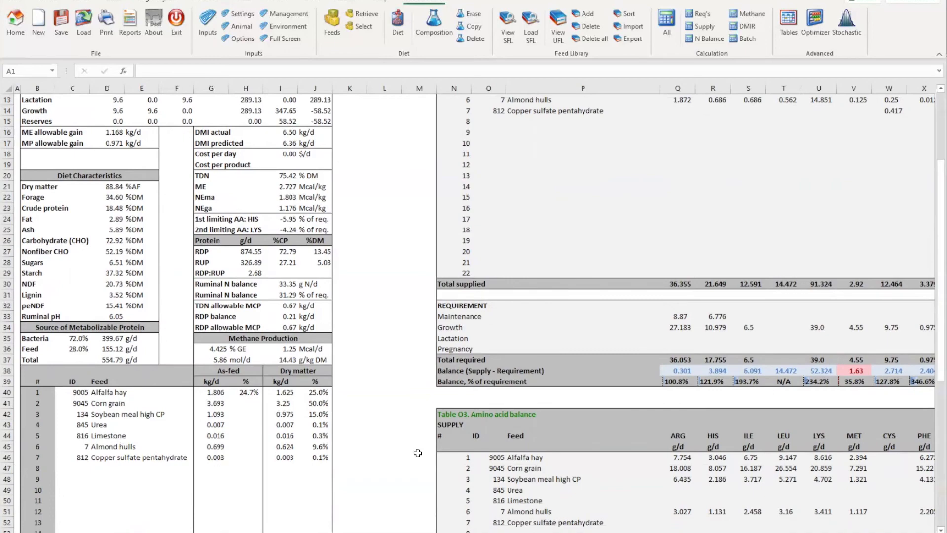
# Step: Review the report tables for the diet summary, mineral and vitamin balances, and amino acid balance across all columns
pyautogui.scroll(4, 414, 430)
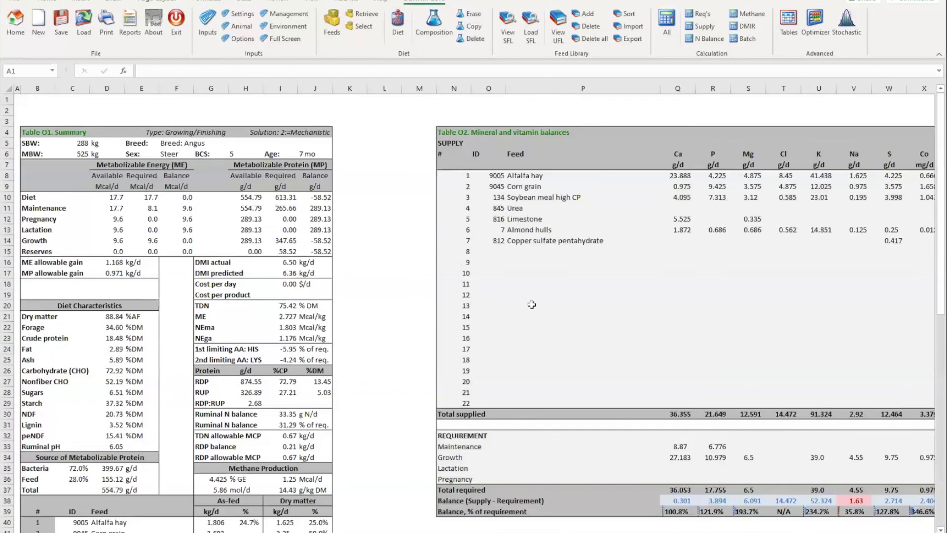
pyautogui.hscroll(3, 519, 309)
pyautogui.hscroll(3, 519, 309)
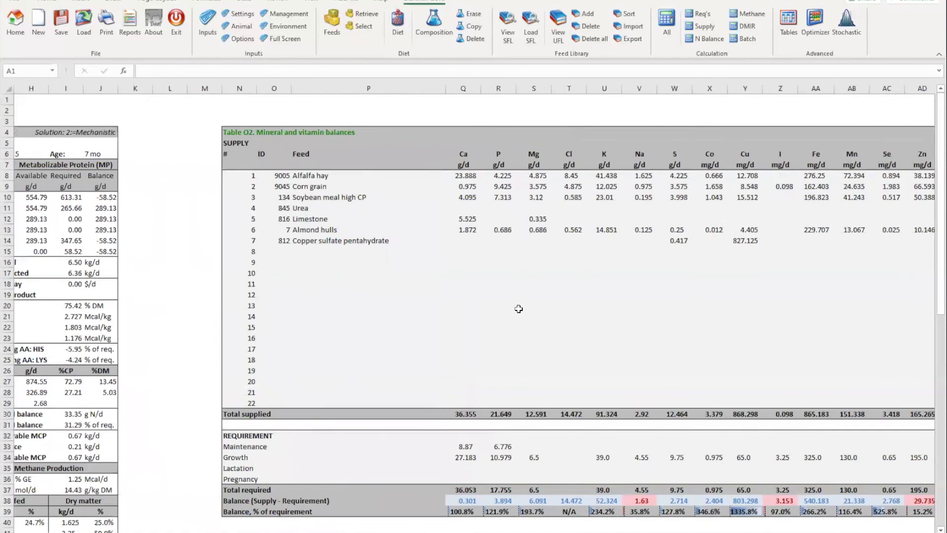
pyautogui.hscroll(3, 518, 309)
pyautogui.hscroll(-7, 518, 309)
pyautogui.scroll(-1, 519, 310)
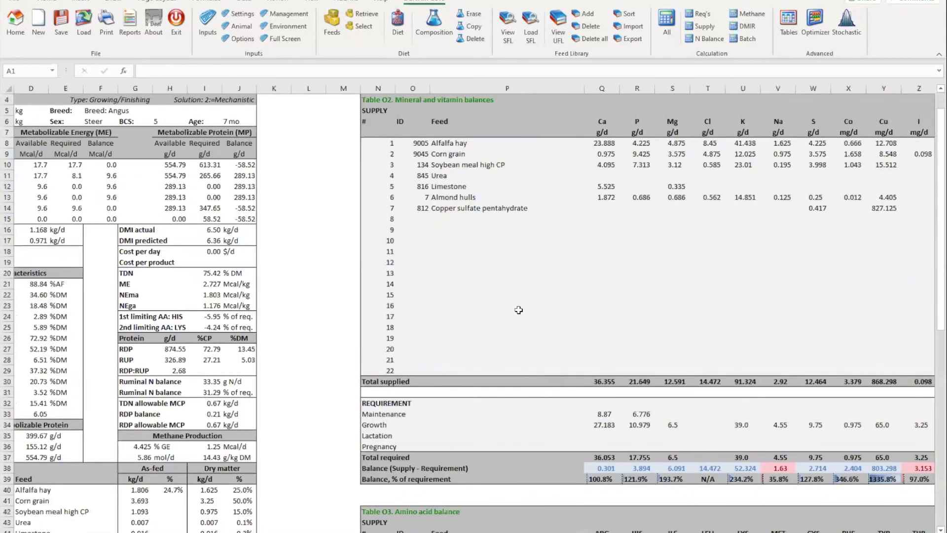
pyautogui.hscroll(-3, 519, 309)
pyautogui.scroll(-5, 567, 344)
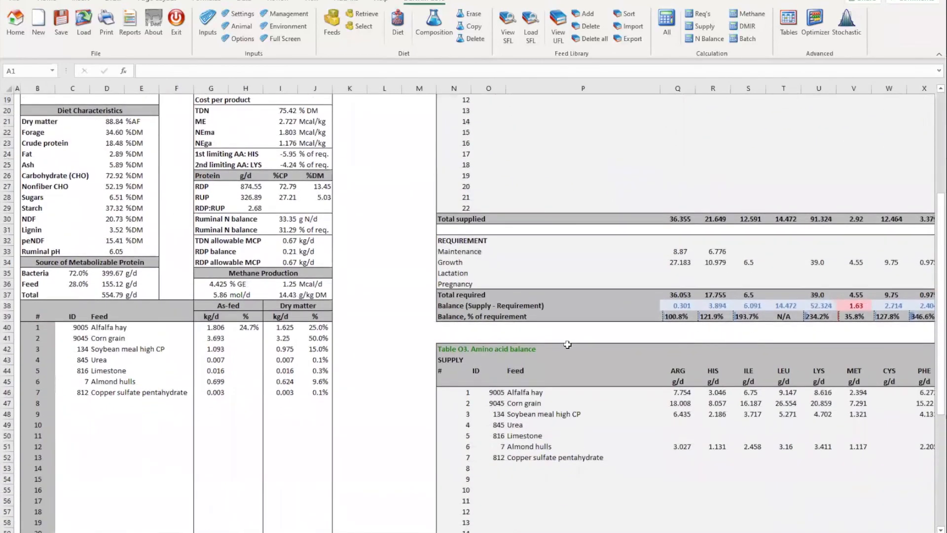
pyautogui.scroll(-3, 567, 344)
pyautogui.hscroll(5, 567, 345)
pyautogui.hscroll(-5, 568, 344)
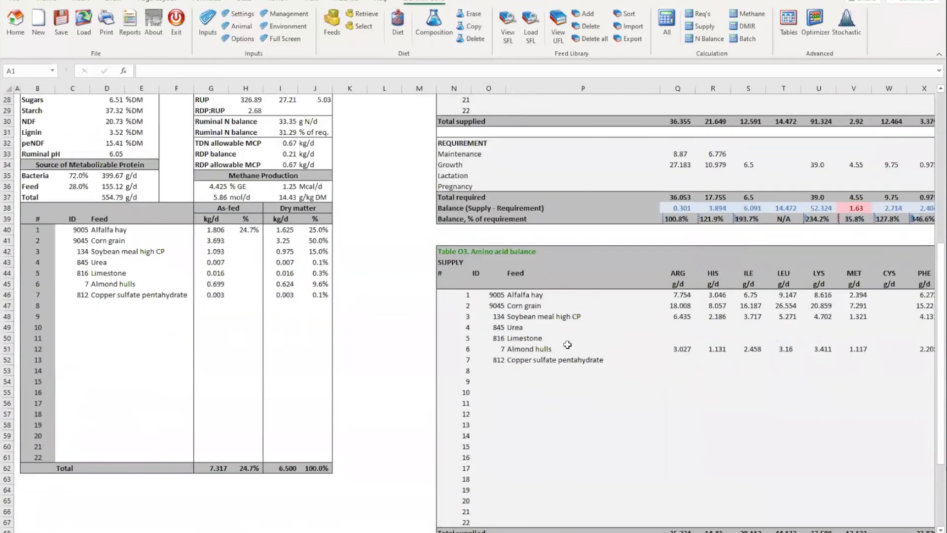
pyautogui.hscroll(5, 567, 345)
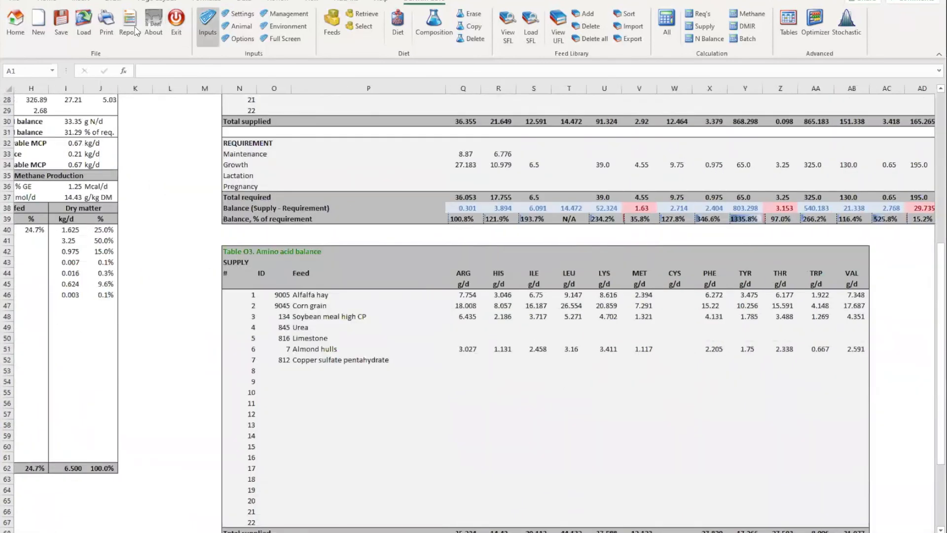
# Step: Choose Tables I1, I2, I6 and I7 for report printing, and leave the print selection without printing
pyautogui.click(105, 22)
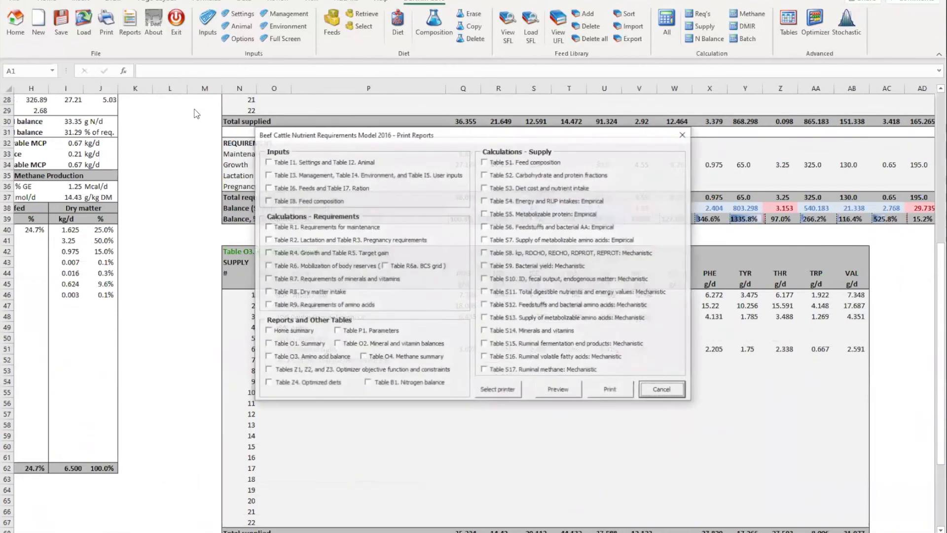
pyautogui.click(328, 163)
pyautogui.click(317, 189)
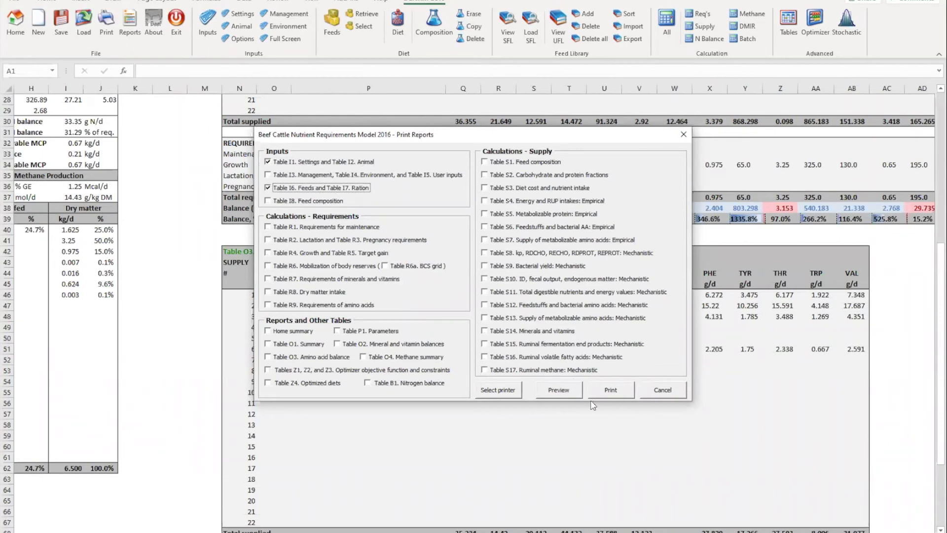
pyautogui.click(663, 390)
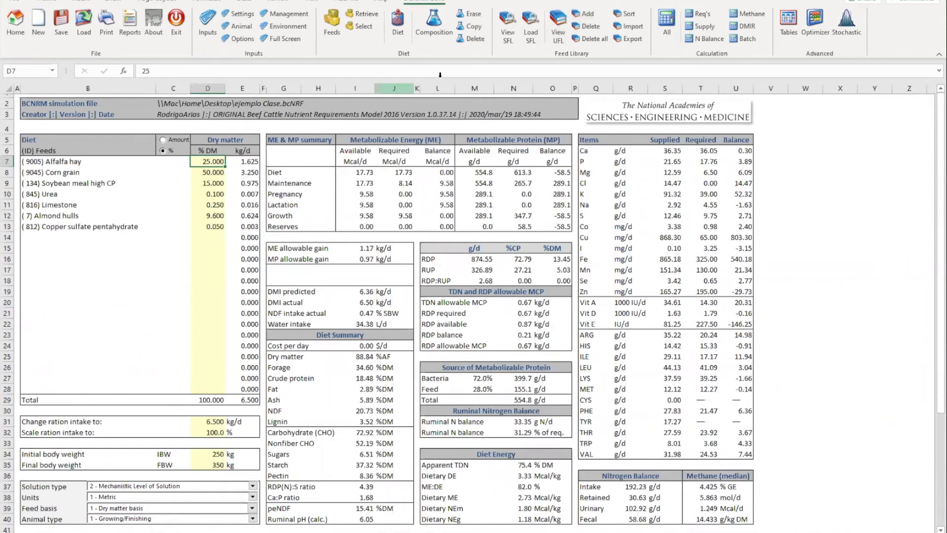
# Step: Display the user feed library and all calculations, and examine the requirement tables from R1 Maintenance down to R4 Growth
pyautogui.click(560, 26)
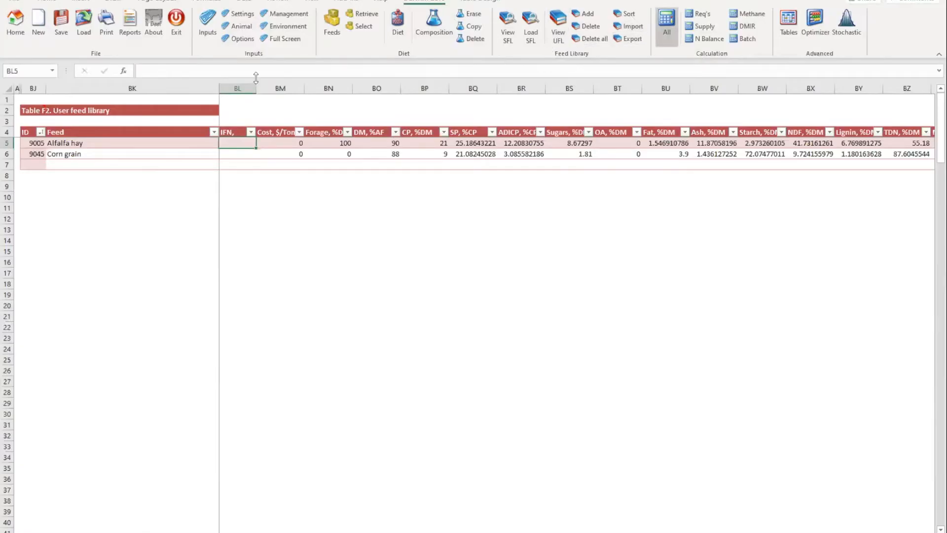
pyautogui.click(666, 20)
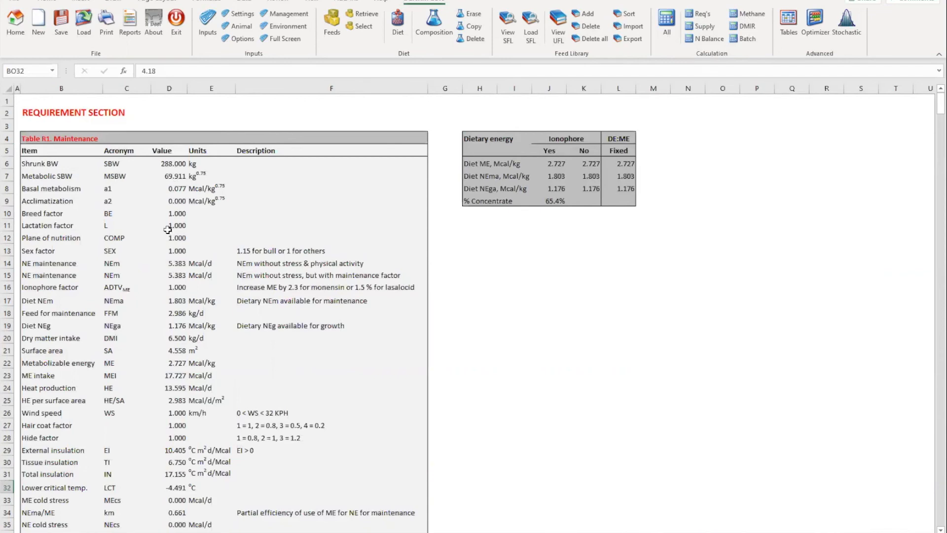
pyautogui.scroll(-4, 160, 233)
pyautogui.hscroll(2, 160, 232)
pyautogui.scroll(2, 159, 231)
pyautogui.scroll(2, 158, 230)
pyautogui.hscroll(4, 158, 231)
pyautogui.hscroll(-5, 158, 231)
pyautogui.scroll(-4, 68, 184)
pyautogui.scroll(-8, 68, 184)
pyautogui.scroll(-9, 68, 184)
pyautogui.scroll(-5, 67, 184)
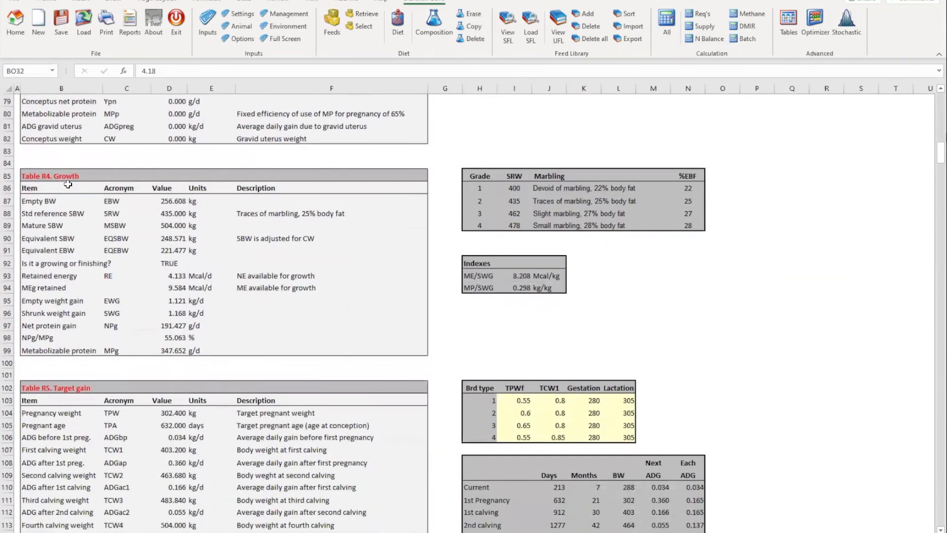
# Step: Examine the R4 Growth, R5 Target gain and R6 Body reserves requirement tables with their side tables
pyautogui.scroll(-2, 68, 184)
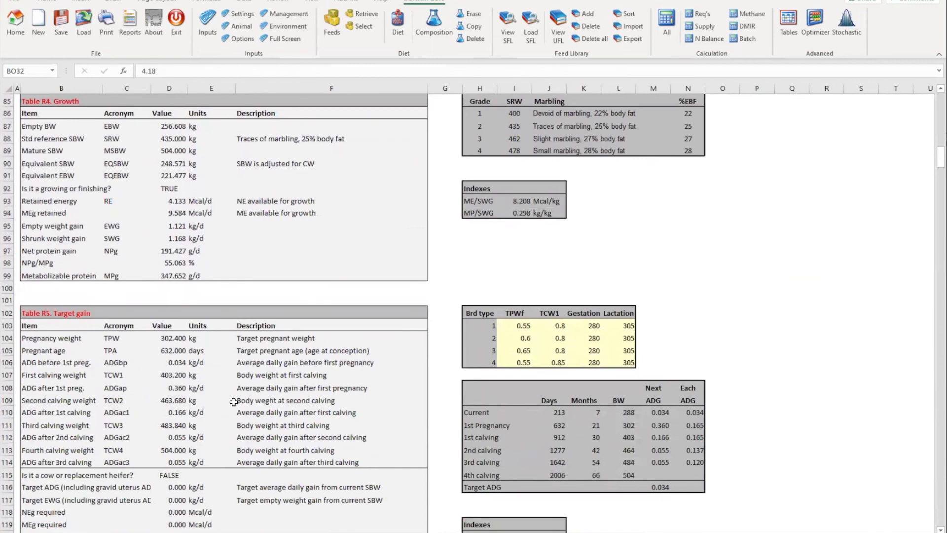
pyautogui.scroll(-5, 172, 388)
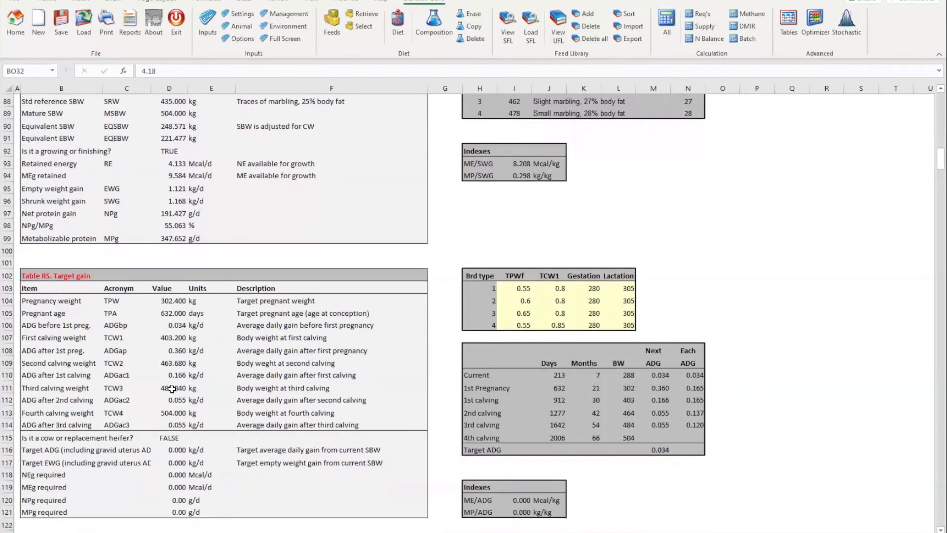
pyautogui.scroll(-2, 171, 390)
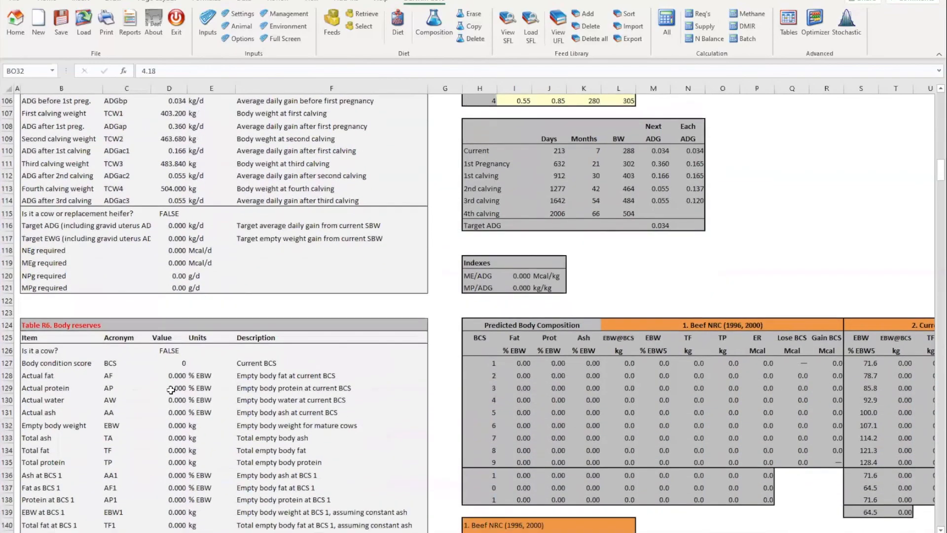
pyautogui.hscroll(10, 170, 390)
pyautogui.scroll(8, 171, 389)
pyautogui.hscroll(-3, 170, 390)
# Step: Return to all calculations and examine the energy and protein values in Table R1 Maintenance
pyautogui.click(667, 18)
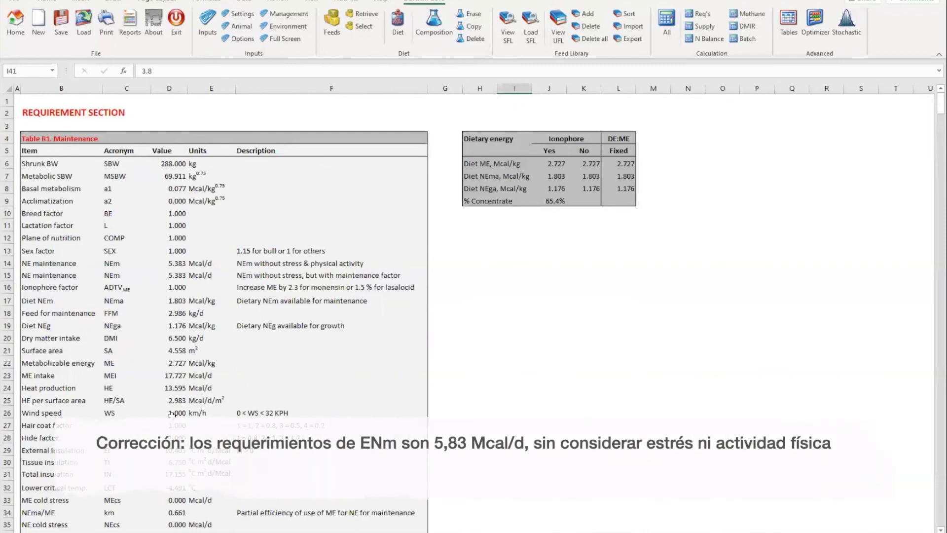
pyautogui.scroll(-5, 173, 413)
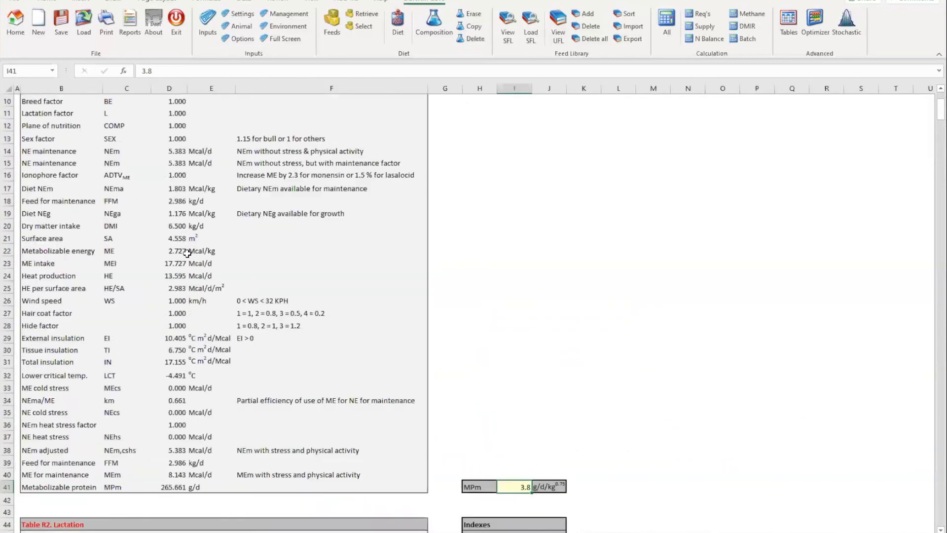
pyautogui.scroll(1, 250, 204)
pyautogui.scroll(1, 249, 208)
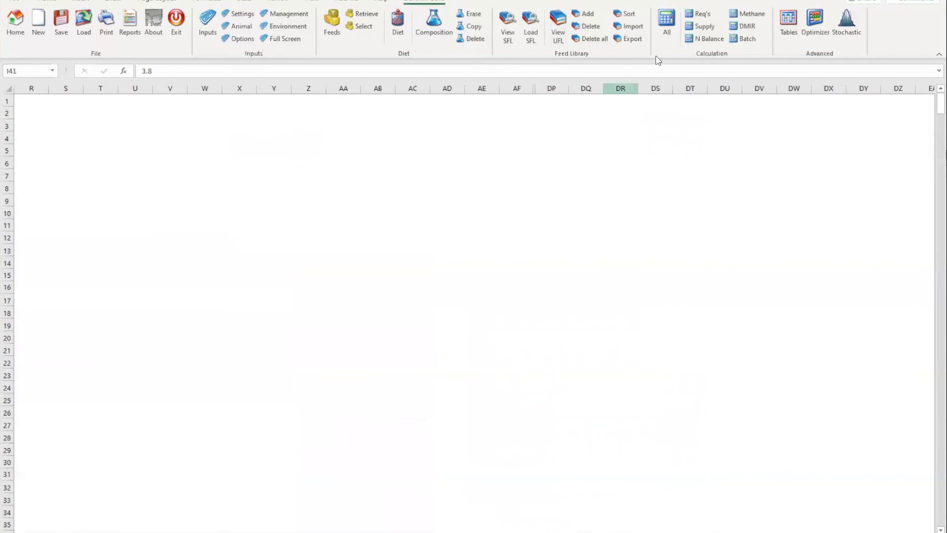
# Step: Review the supply, nitrogen balance, methane and dry matter intake required (DMIR) calculation sections
pyautogui.click(705, 26)
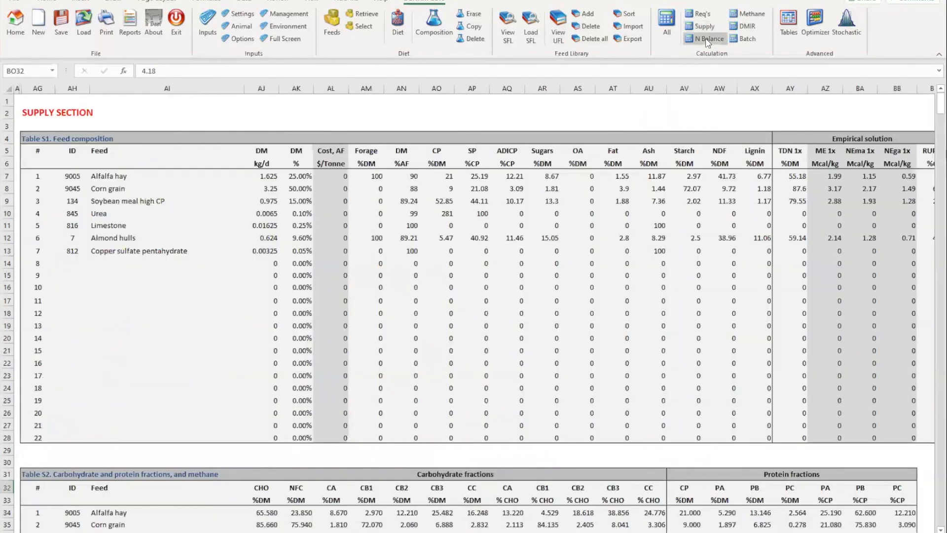
pyautogui.click(710, 39)
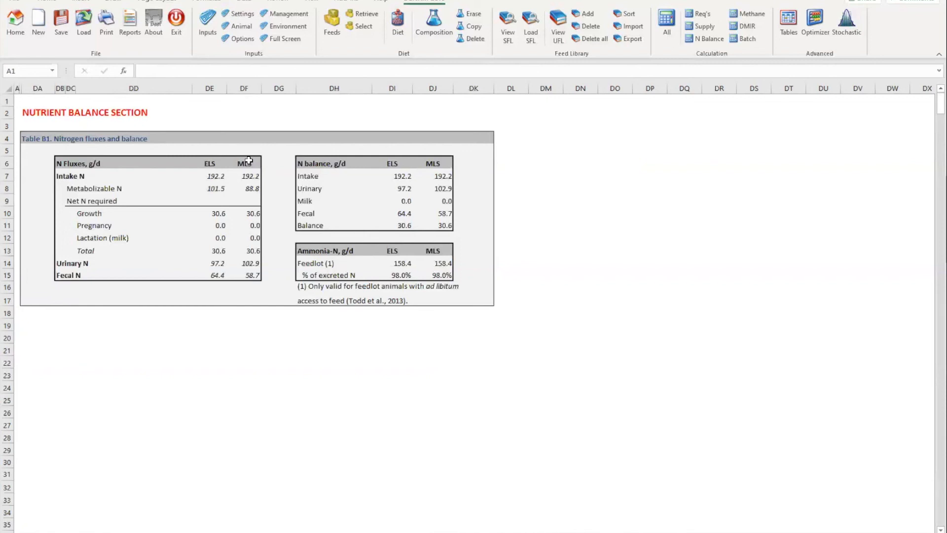
pyautogui.click(748, 14)
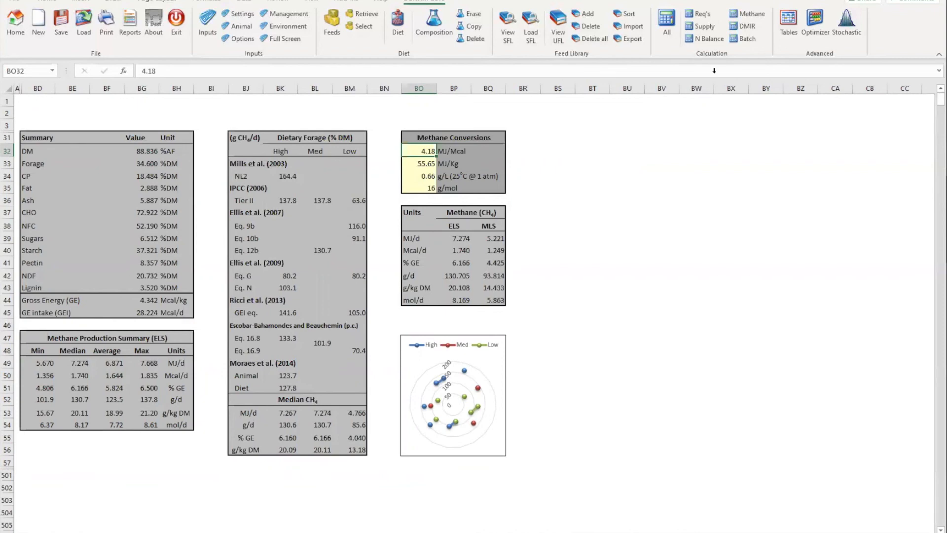
pyautogui.click(747, 27)
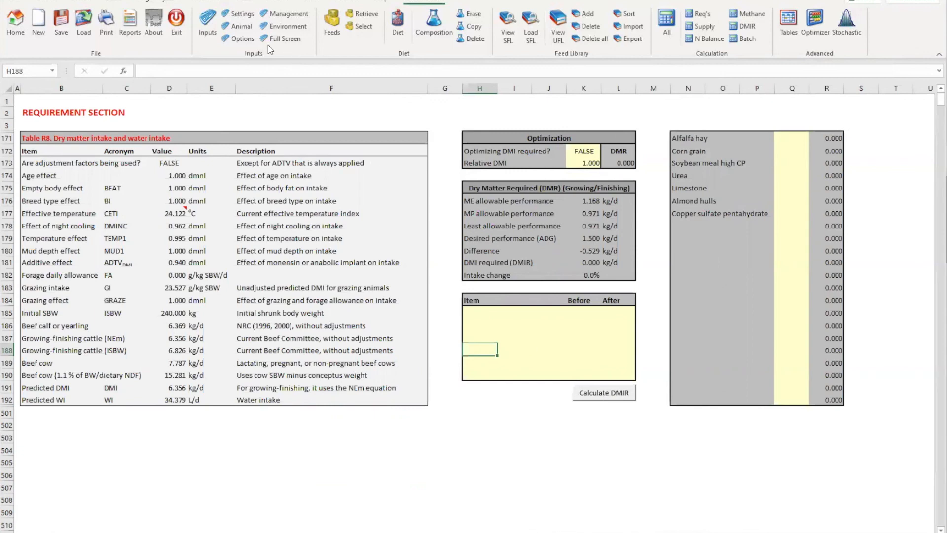
# Step: Set the desired animal ADG to 1 kg/d in the advanced options
pyautogui.click(238, 38)
pyautogui.click(167, 254)
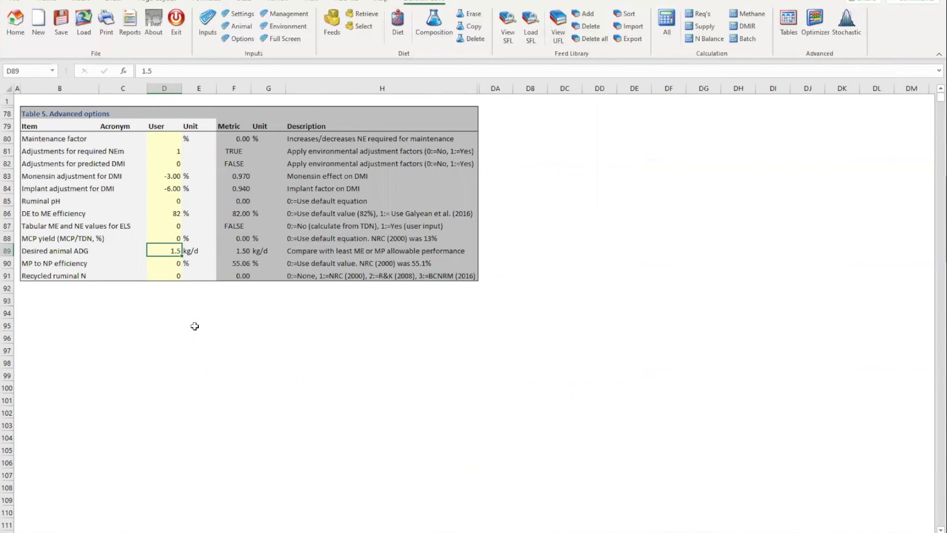
pyautogui.press('BackSpace')
pyautogui.press('BackSpace')
pyautogui.press('Return')
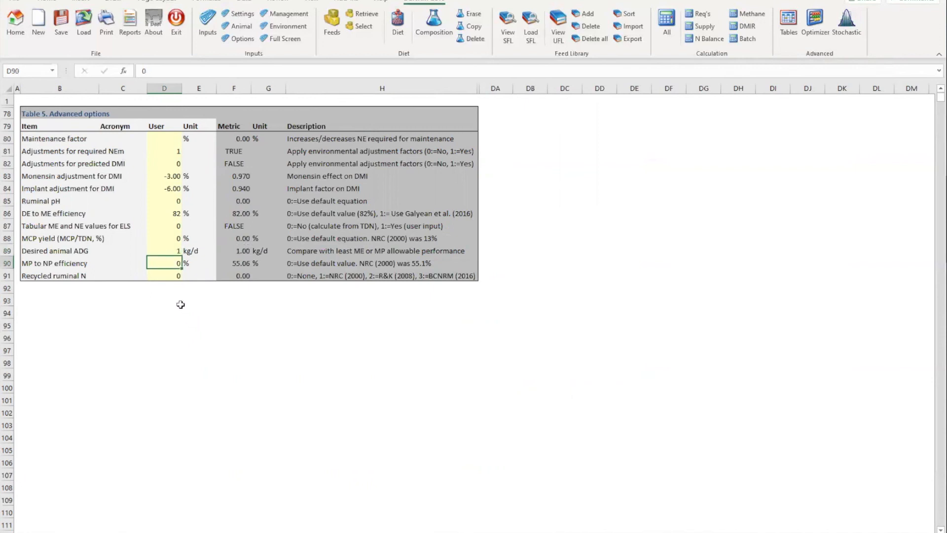
pyautogui.click(169, 251)
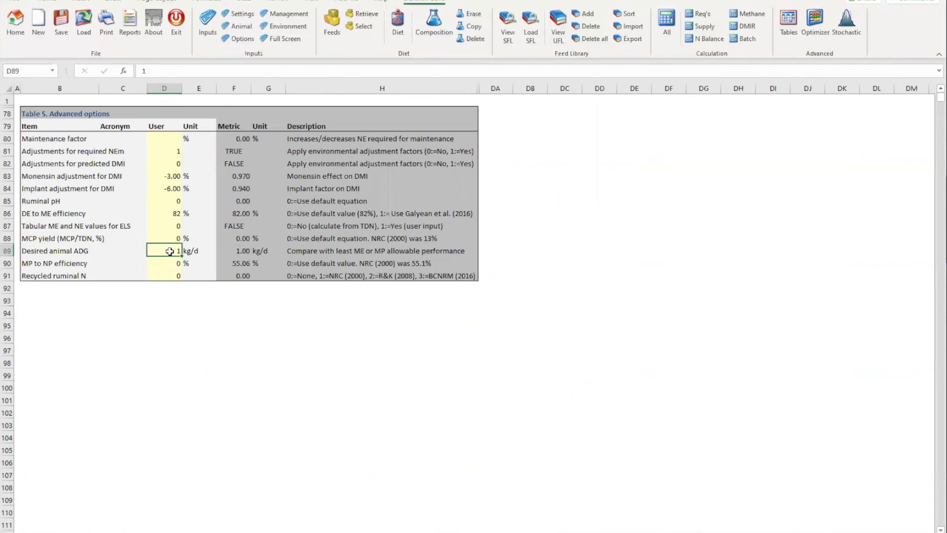
# Step: Try copying the calculated DMIR values to the diet, check the home summary, and restore the original ration intake
pyautogui.click(16, 27)
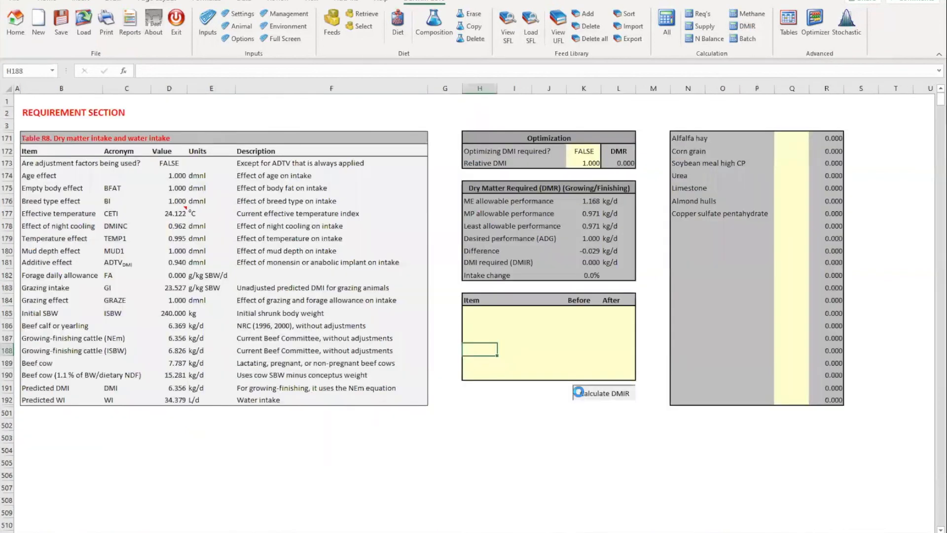
pyautogui.click(579, 394)
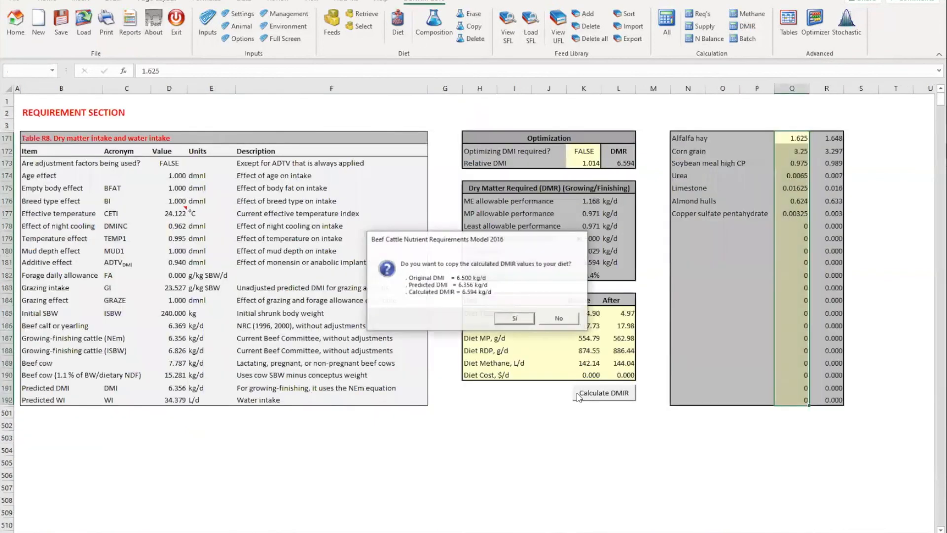
pyautogui.click(513, 318)
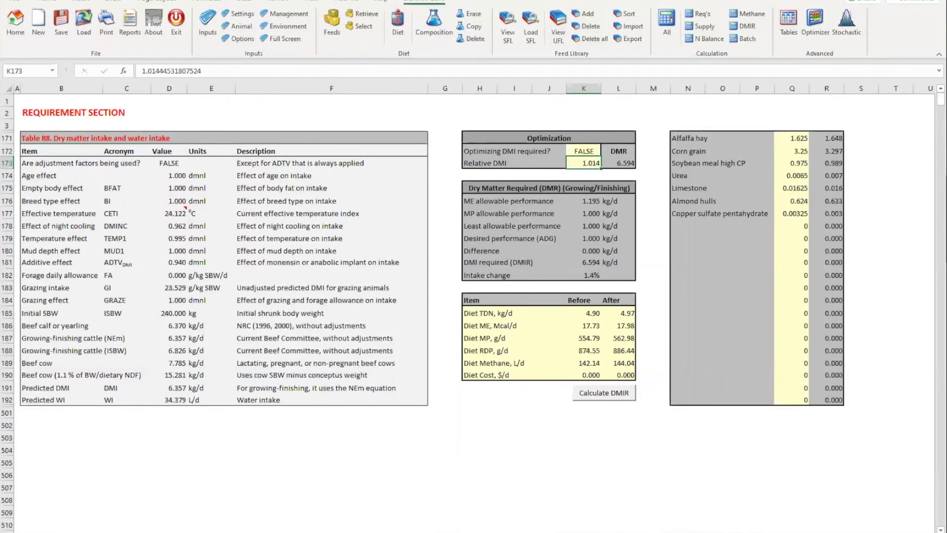
pyautogui.click(15, 23)
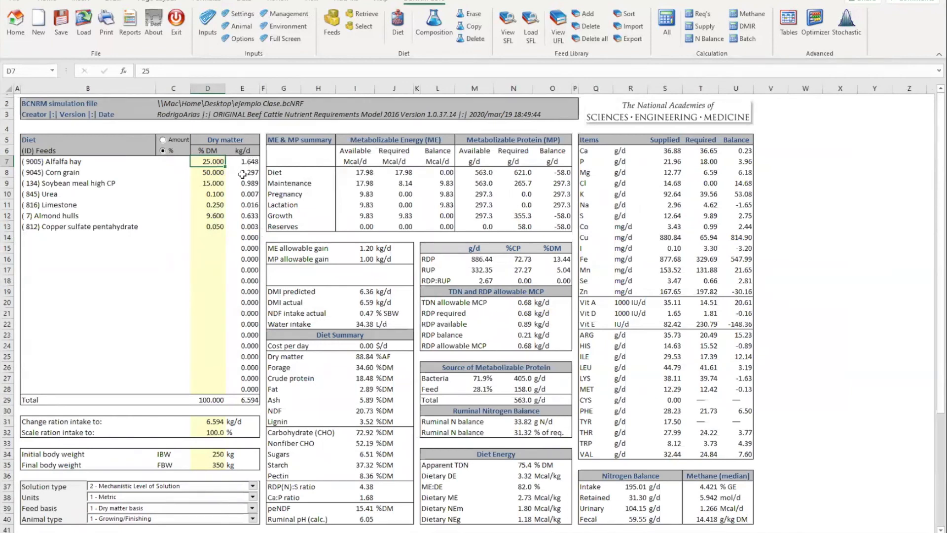
pyautogui.click(745, 26)
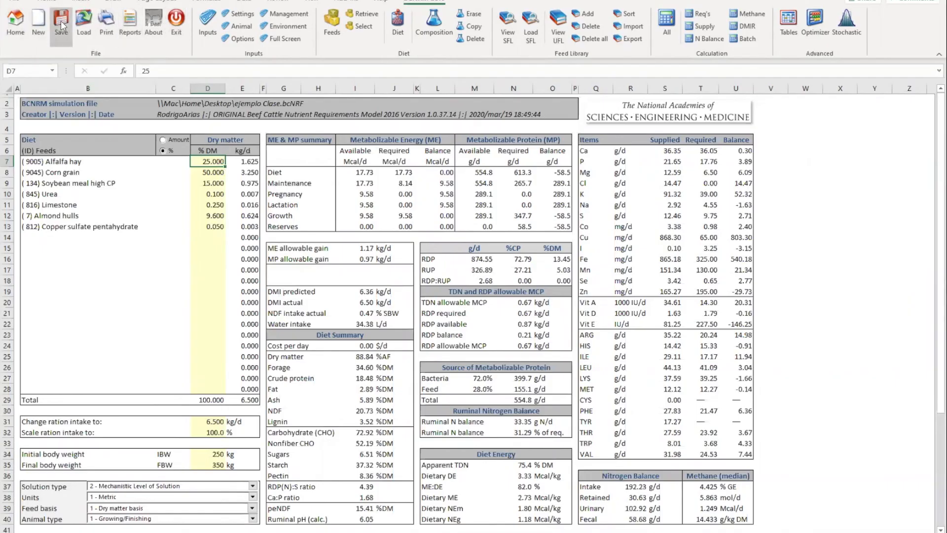
# Step: Load the "user's guide" BCNRM data file and select the dry matter percentage of Soybean meal high CP
pyautogui.click(83, 27)
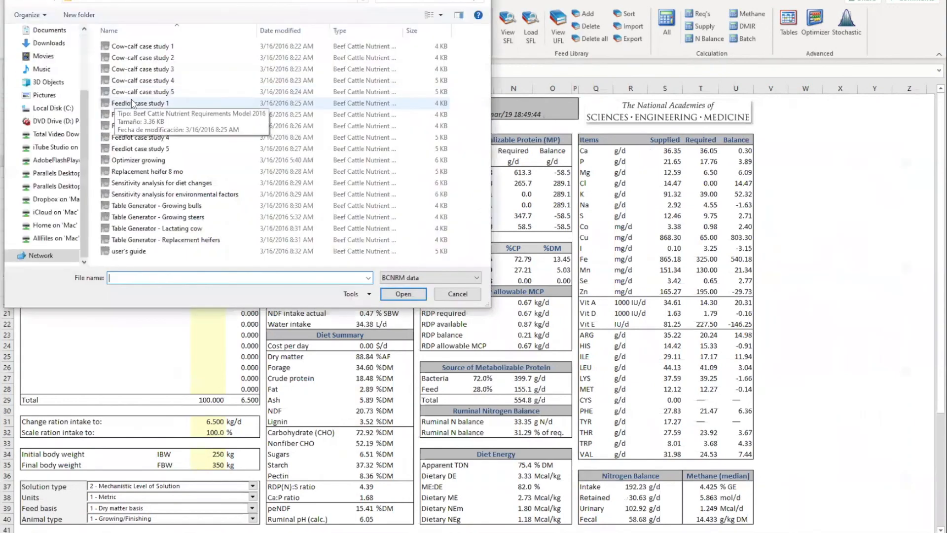
pyautogui.click(147, 251)
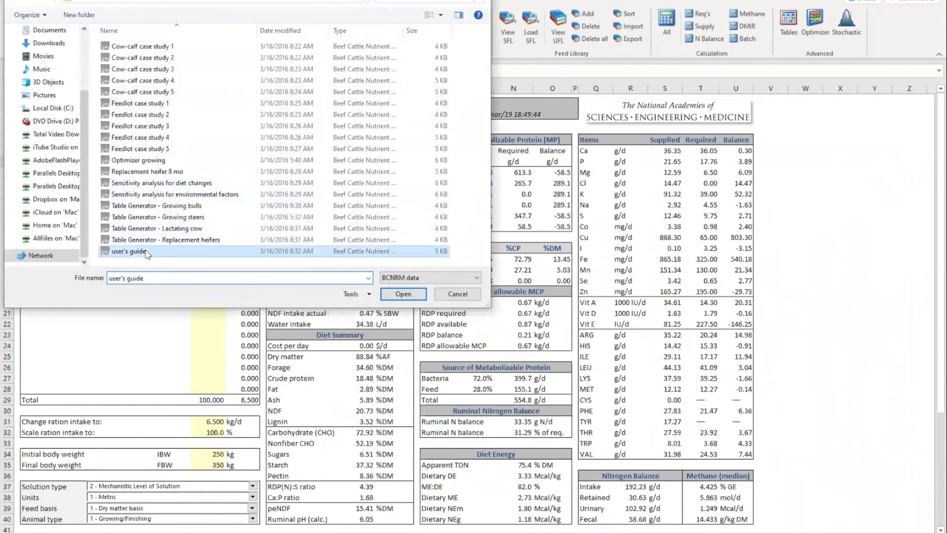
pyautogui.click(403, 294)
pyautogui.click(507, 330)
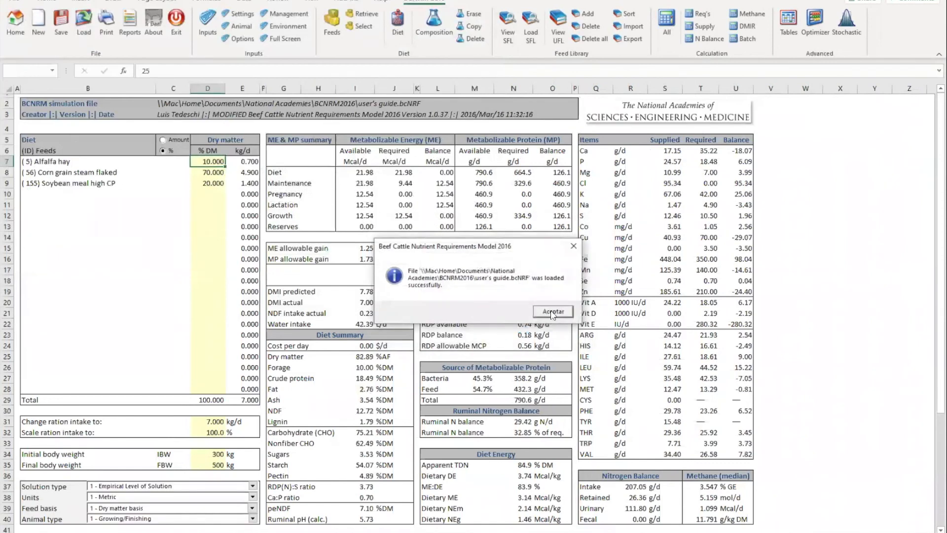
pyautogui.click(553, 312)
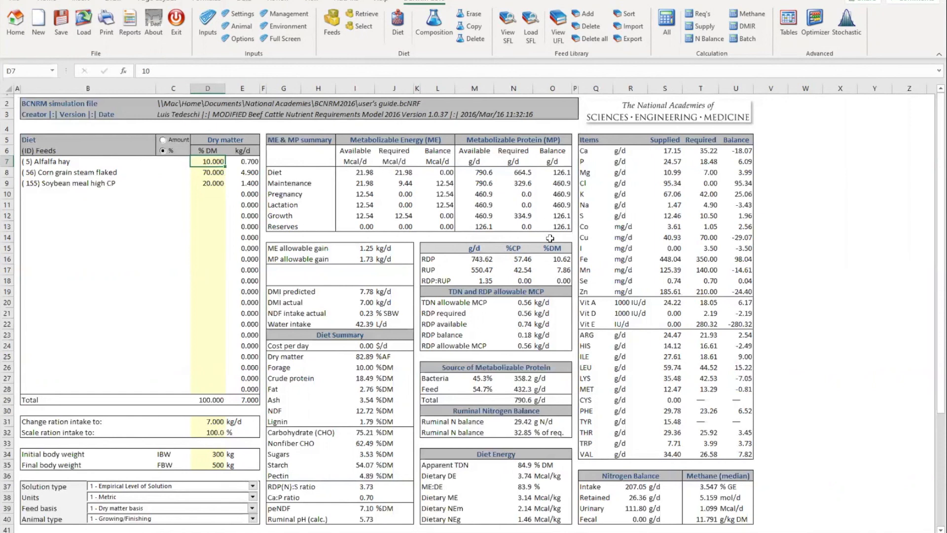
pyautogui.click(211, 184)
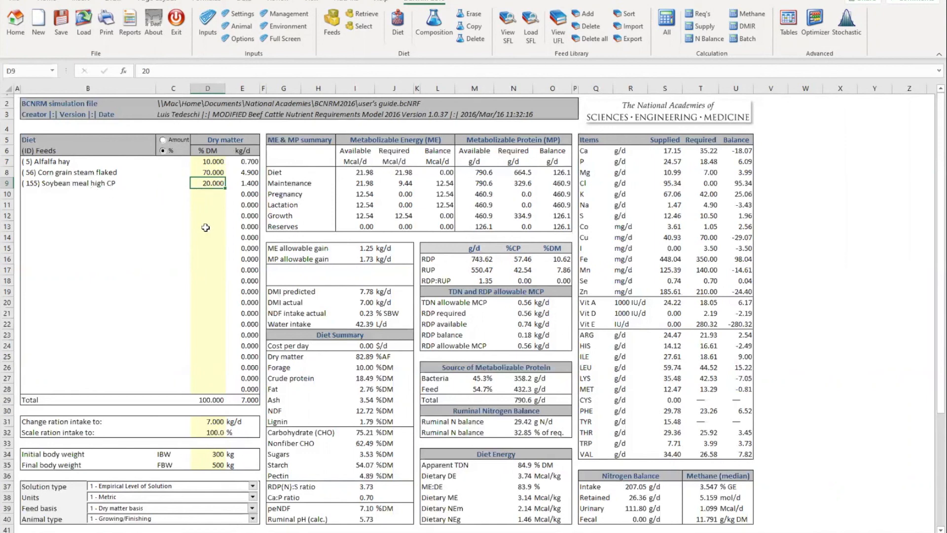
# Step: Set the dry matter shares to 5% Soybean meal high CP, 20% Alfalfa hay and 75% Corn grain steam flaked
pyautogui.write('5')
pyautogui.press('Up')
pyautogui.press('Up')
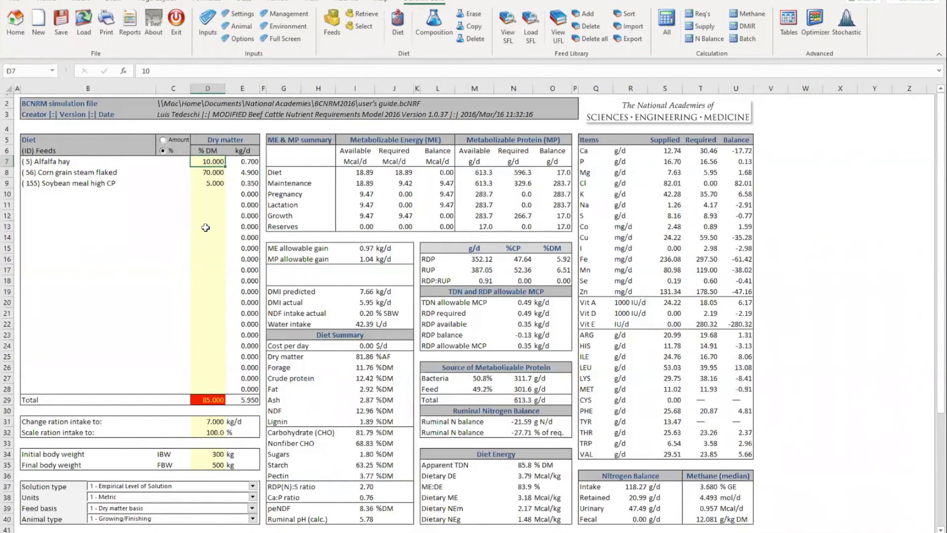
pyautogui.write('10')
pyautogui.press('Return')
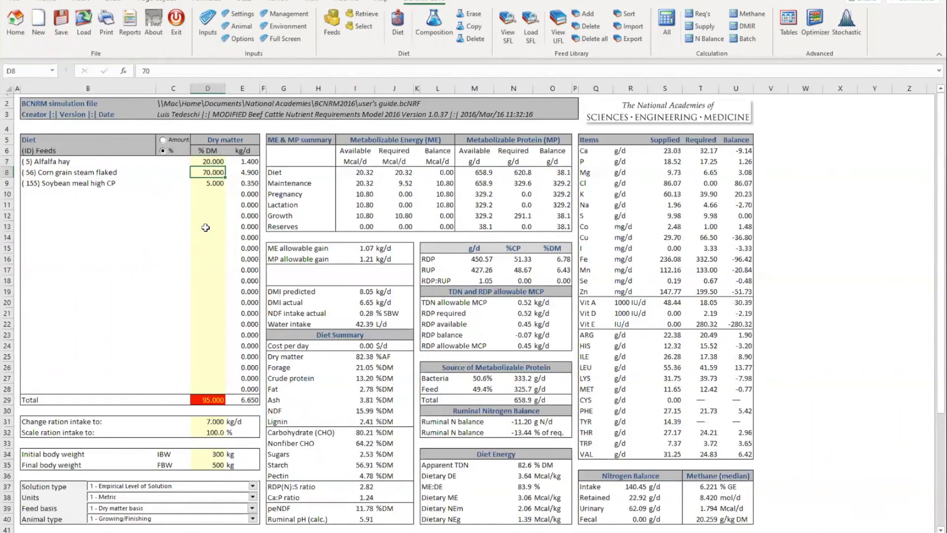
pyautogui.write('75')
pyautogui.press('Return')
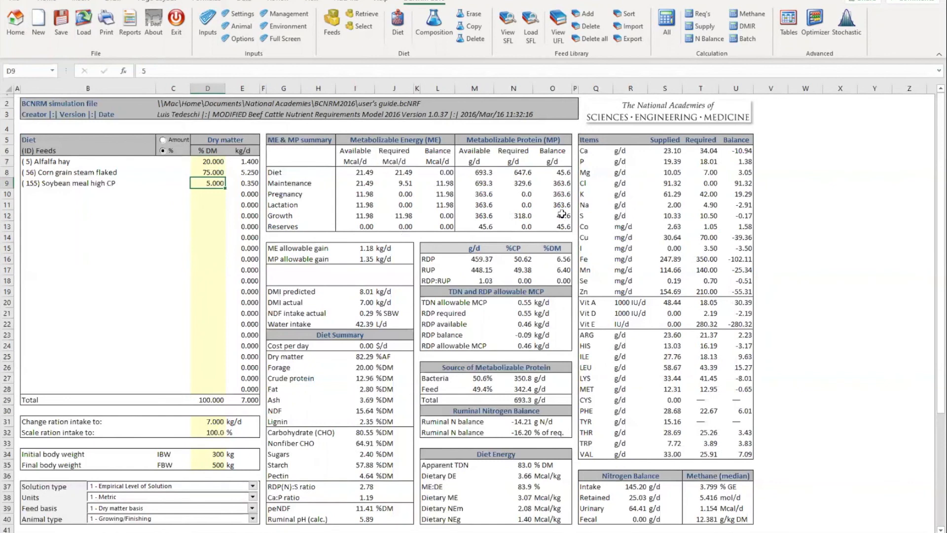
# Step: Set Corn grain steam flaked to 80% and Alfalfa hay to 15% of the diet dry matter
pyautogui.click(207, 172)
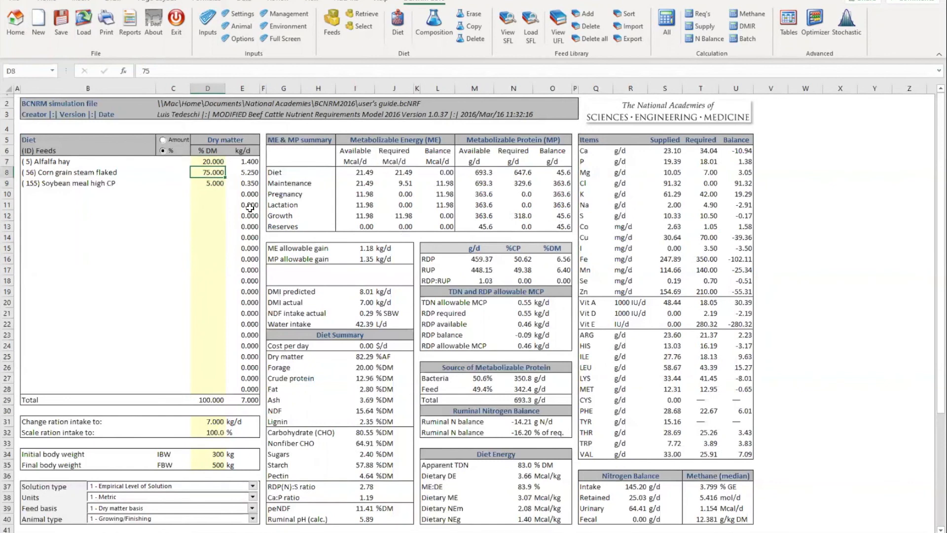
pyautogui.write('80')
pyautogui.press('Up')
pyautogui.write('15')
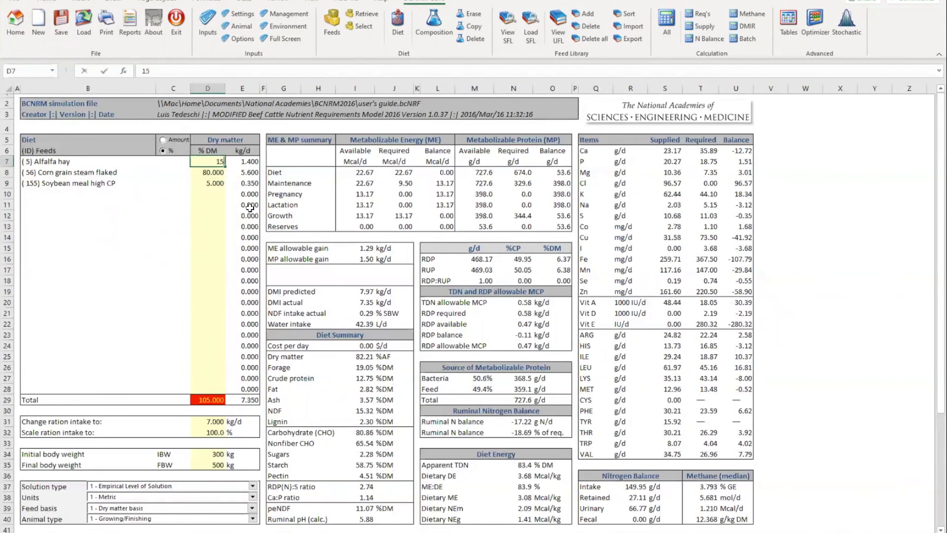
pyautogui.press('Return')
# Step: Lower the dry matter share of Soybean meal high CP stepwise to 2%, 1% and 0%
pyautogui.press('Down')
pyautogui.write('2')
pyautogui.press('Up')
pyautogui.press('Up')
pyautogui.press('Down')
pyautogui.press('Down')
pyautogui.write('1')
pyautogui.press('Return')
pyautogui.press('Up')
pyautogui.write('0')
pyautogui.press('Return')
# Step: Set the Alfalfa hay share to 20% of the diet dry matter
pyautogui.press('Up')
pyautogui.press('Up')
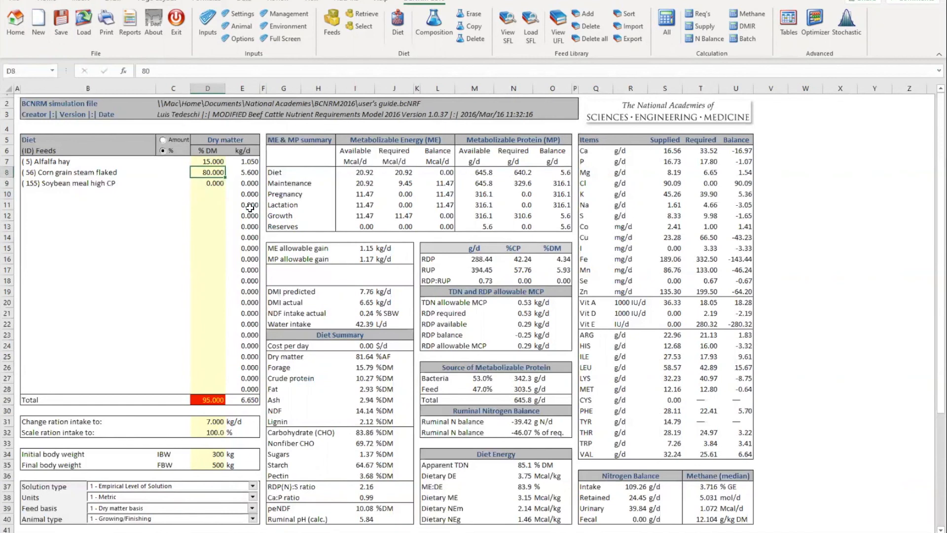
pyautogui.press('Up')
pyautogui.write('2')
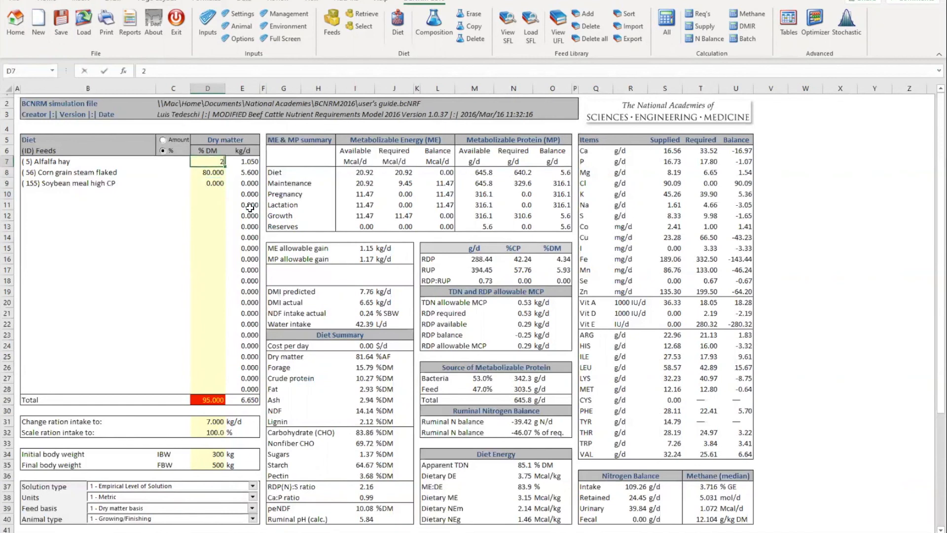
pyautogui.write('0')
pyautogui.press('Return')
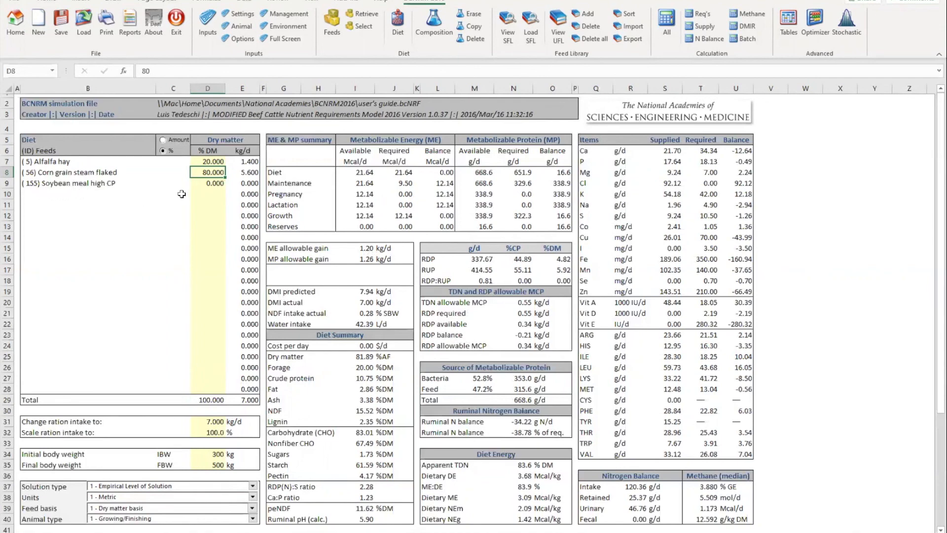
# Step: Replace the third diet feed with "845 - Urea", retrieve its composition from the feed library, and return to the home summary
pyautogui.click(363, 27)
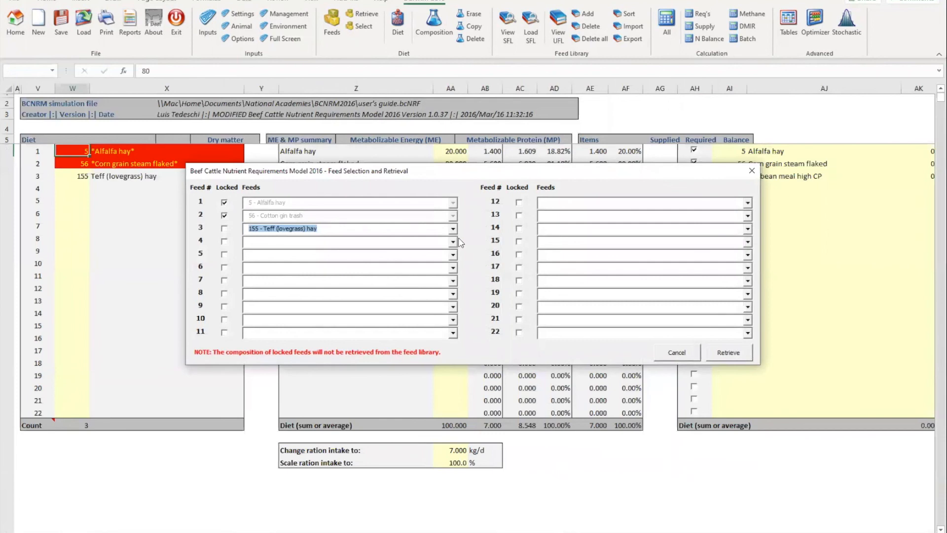
pyautogui.click(455, 231)
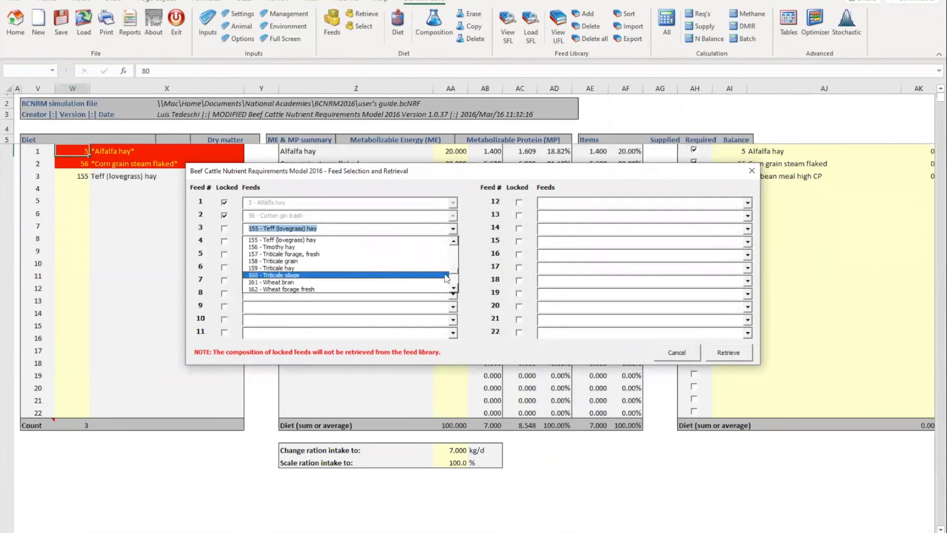
pyautogui.moveTo(455, 275); pyautogui.dragTo(453, 289)
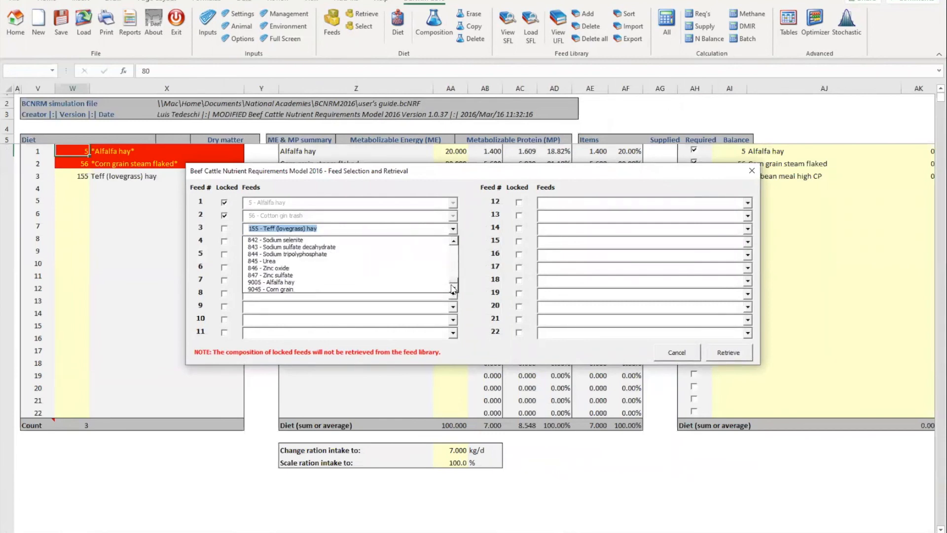
pyautogui.click(378, 261)
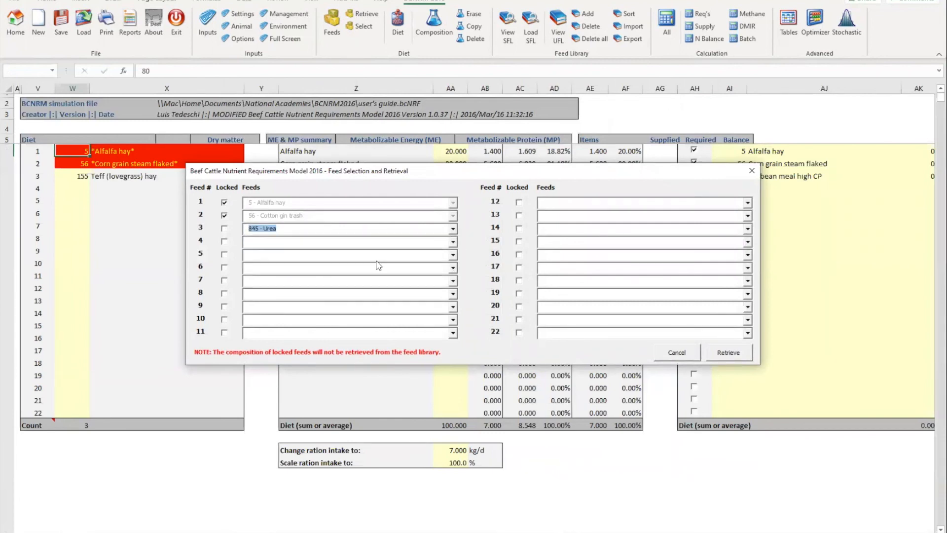
pyautogui.click(729, 352)
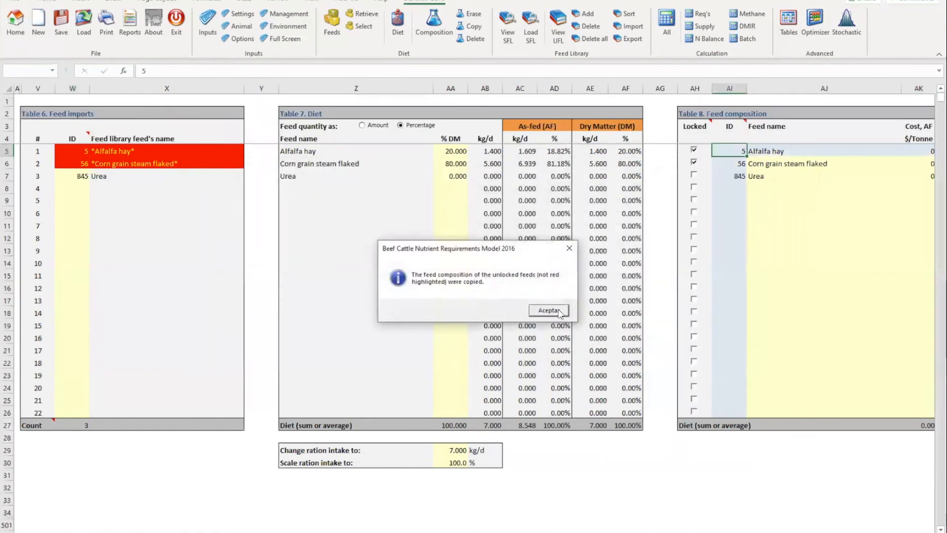
pyautogui.click(567, 311)
pyautogui.click(25, 22)
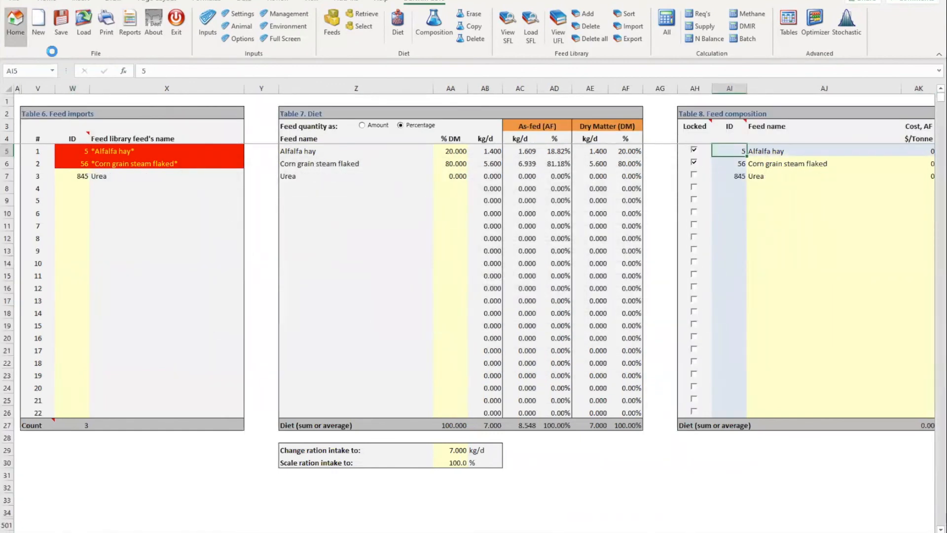
# Step: Set the Urea share to 0.05% of the diet dry matter
pyautogui.click(208, 186)
pyautogui.write('00.')
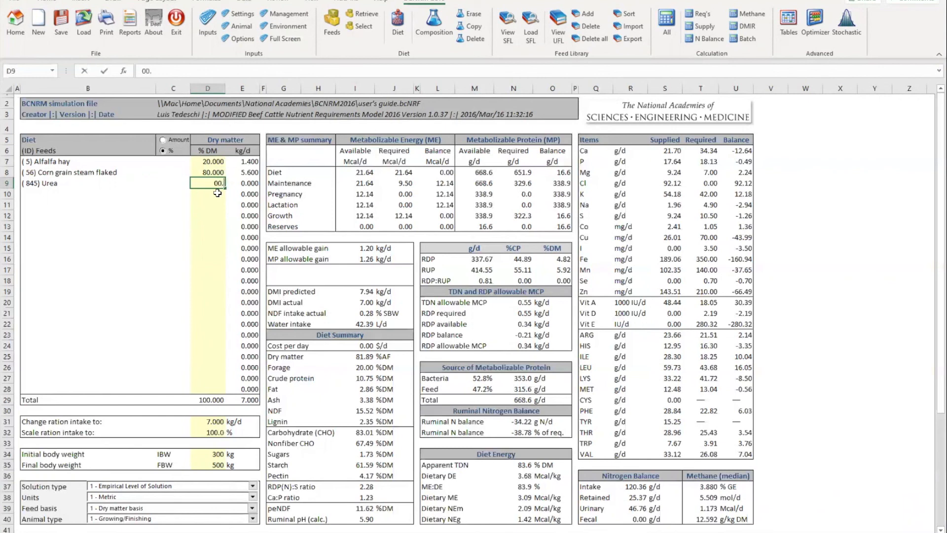
pyautogui.press('BackSpace')
pyautogui.press('BackSpace')
pyautogui.write('5')
pyautogui.press('Return')
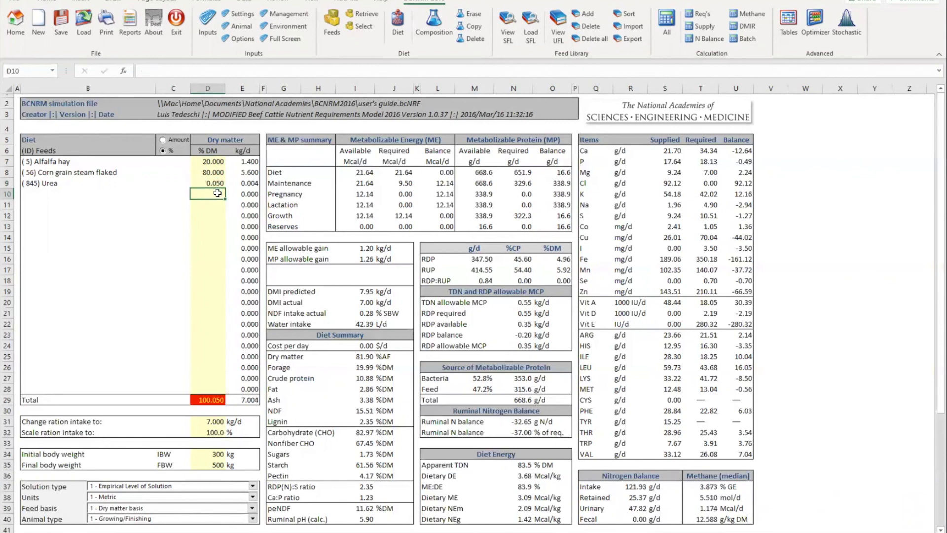
# Step: Set Urea to 0.1% and Corn grain steam flaked to 79.9% of the diet dry matter
pyautogui.click(217, 185)
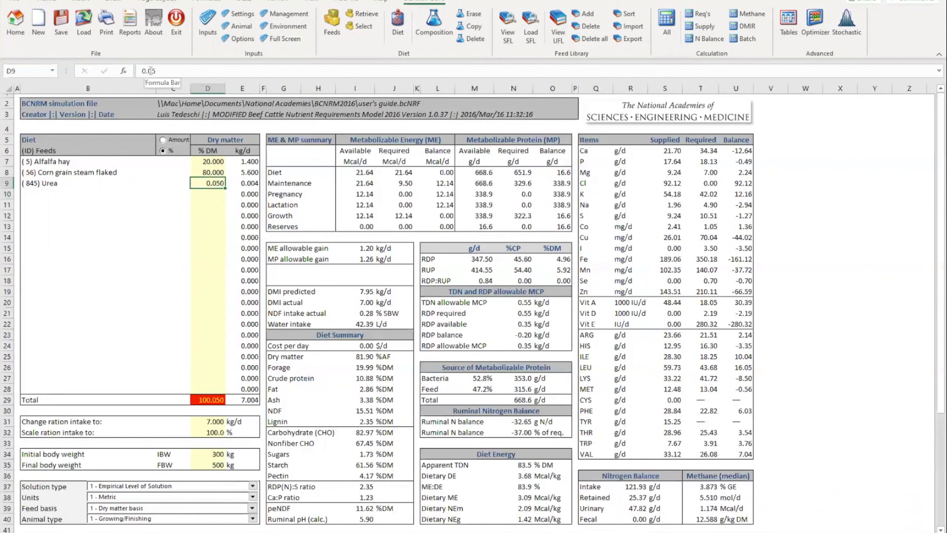
pyautogui.doubleClick(163, 71)
pyautogui.write('1')
pyautogui.press('Return')
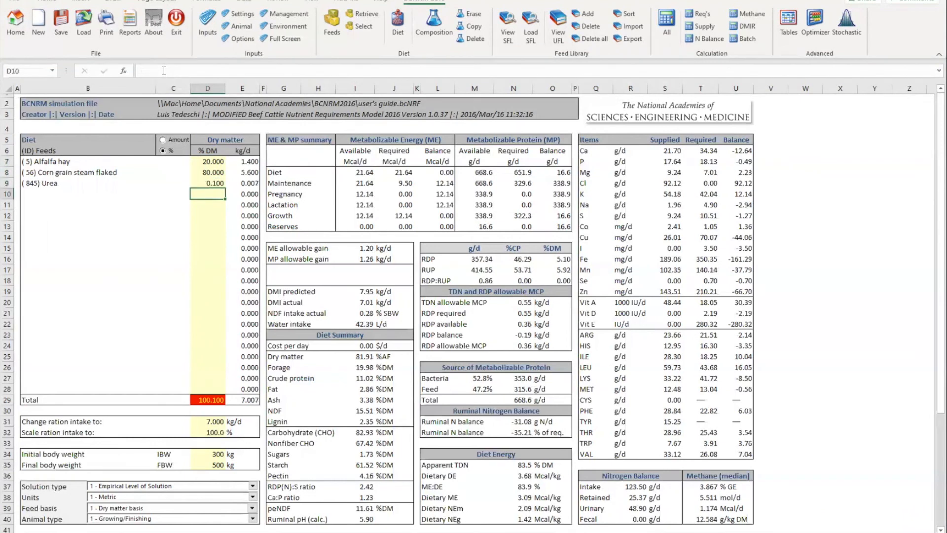
pyautogui.press('Up')
pyautogui.press('Up')
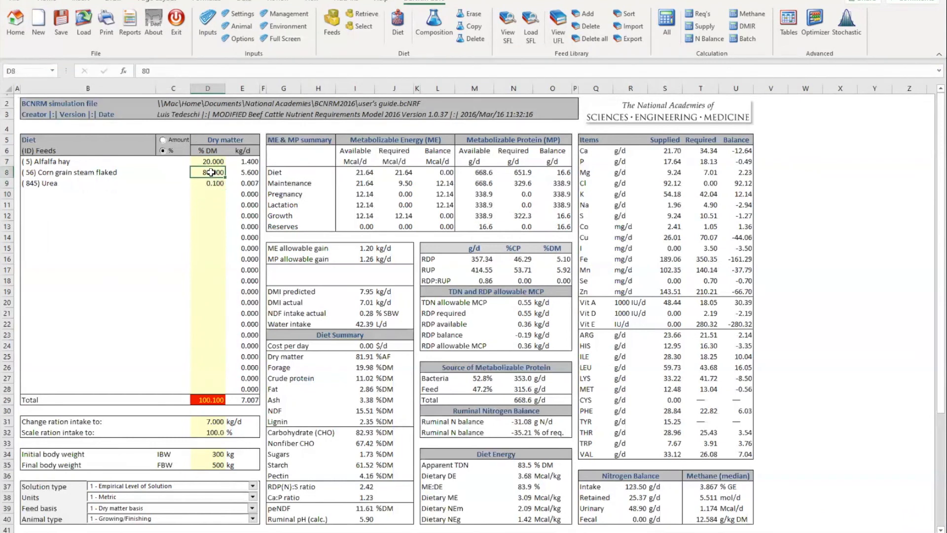
pyautogui.doubleClick(141, 71)
pyautogui.write('79.9')
pyautogui.press('Return')
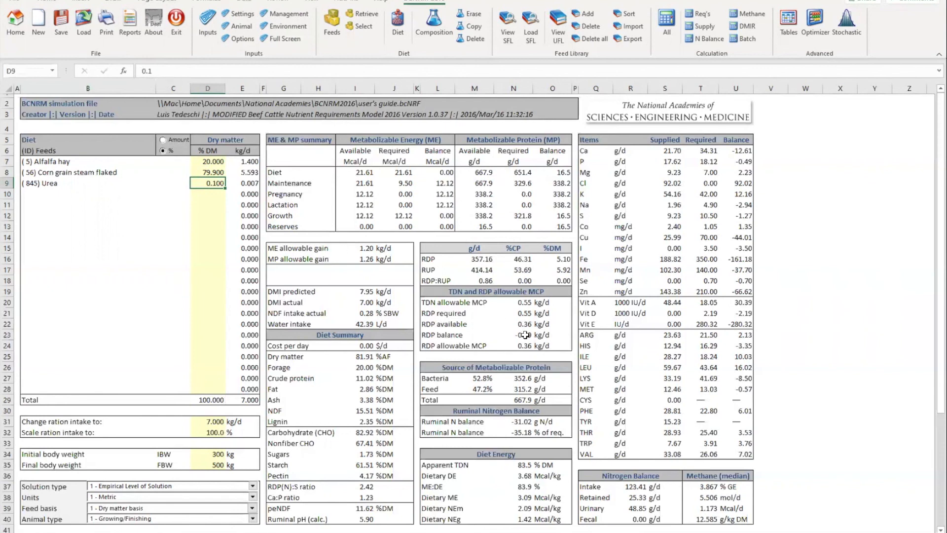
# Step: Raise the Urea share of the diet dry matter to 0.2% and on to 0.3%
pyautogui.click(152, 71)
pyautogui.press('BackSpace')
pyautogui.write('2')
pyautogui.press('Return')
pyautogui.press('Up')
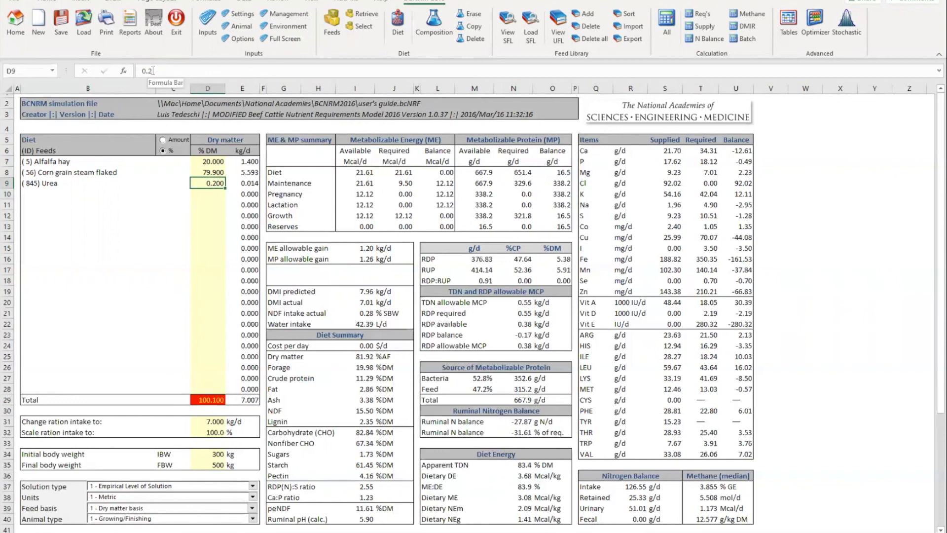
pyautogui.click(152, 71)
pyautogui.press('BackSpace')
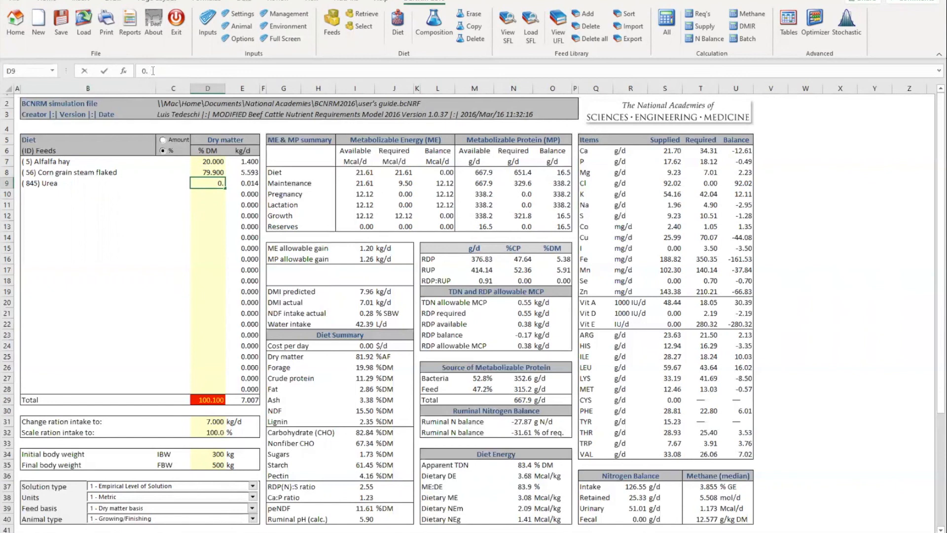
pyautogui.write('3')
pyautogui.press('Return')
# Step: Set the Corn grain steam flaked share to 79.7% so the diet totals 100% dry matter
pyautogui.press('Up')
pyautogui.press('Up')
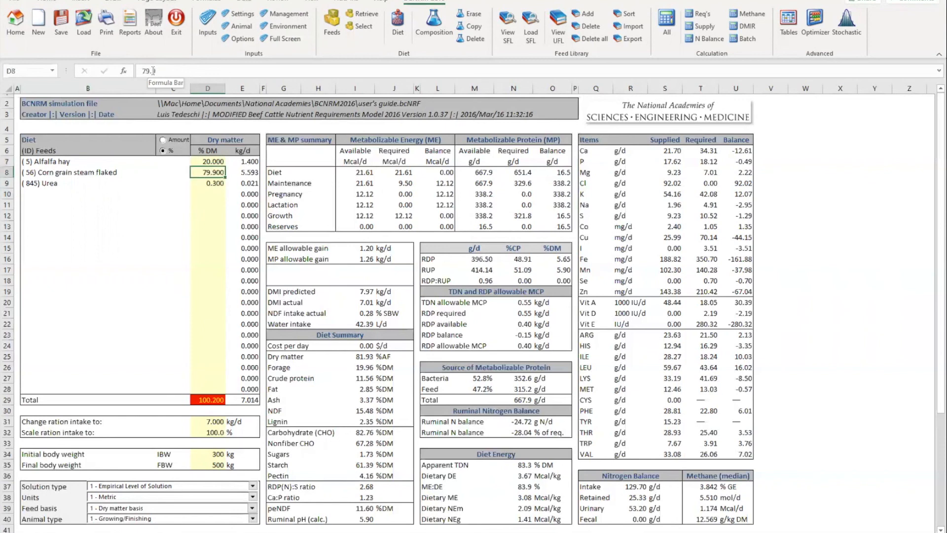
pyautogui.click(153, 71)
pyautogui.press('BackSpace')
pyautogui.press('BackSpace')
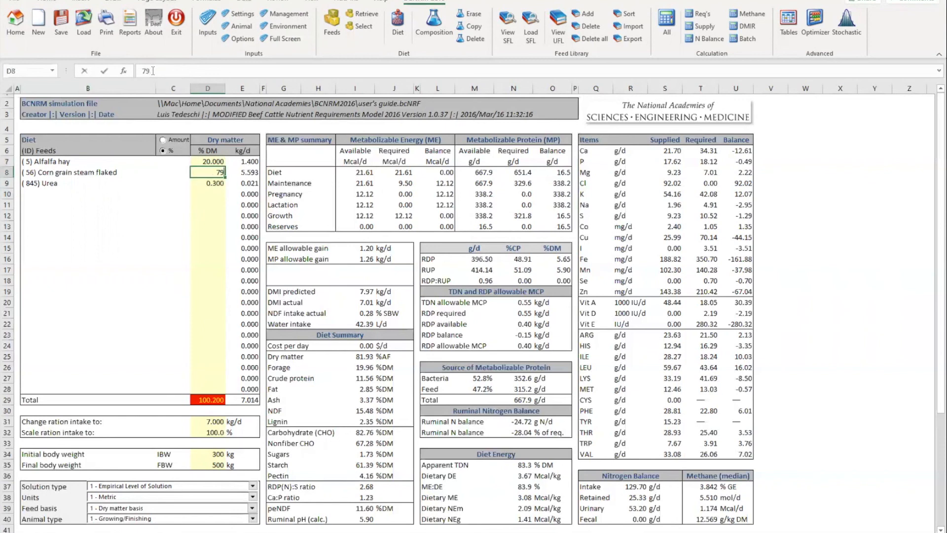
pyautogui.write('.700')
pyautogui.press('Return')
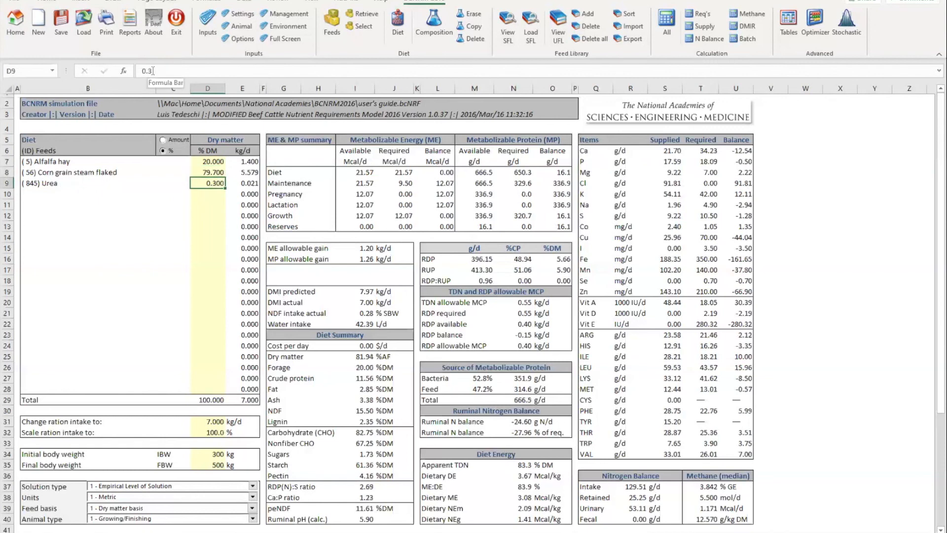
# Step: Scale the ration intake to 110% twice in succession
pyautogui.click(213, 432)
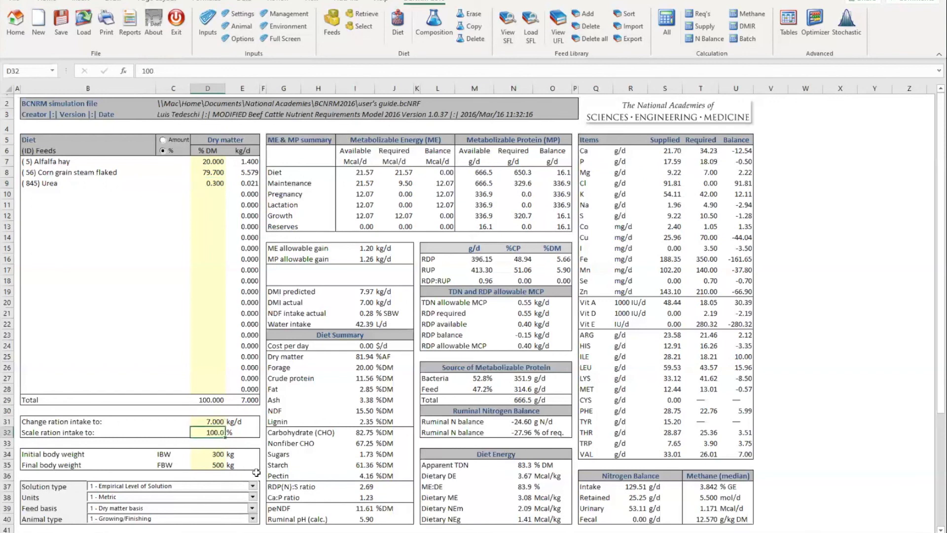
pyautogui.write('110')
pyautogui.press('Return')
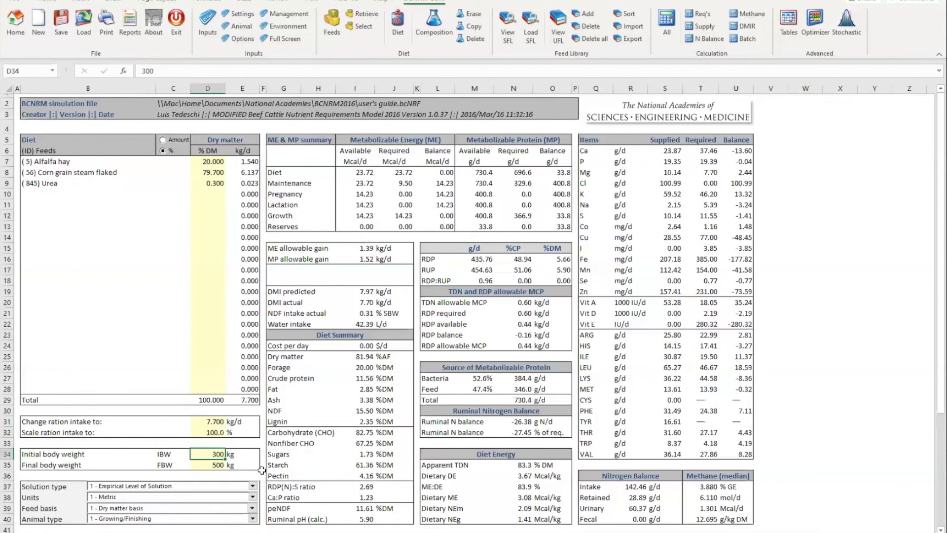
pyautogui.click(215, 432)
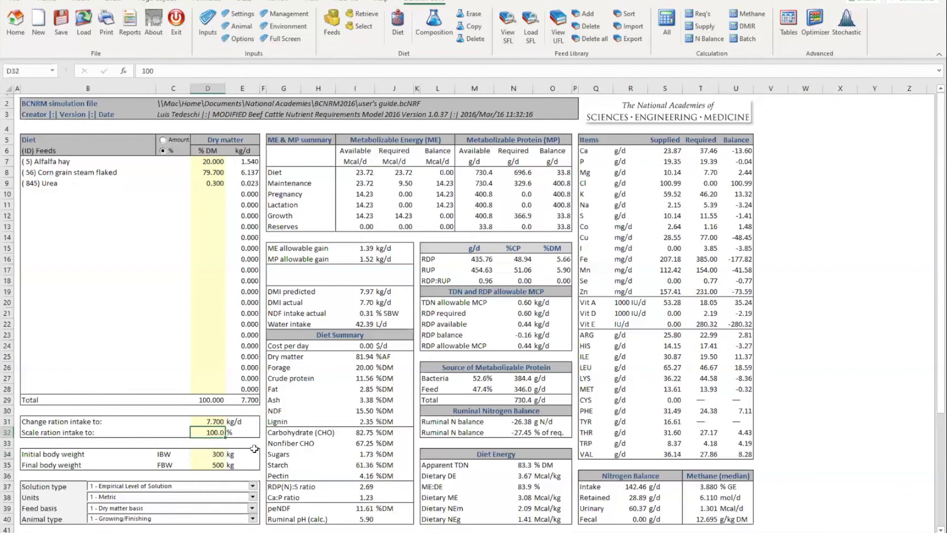
pyautogui.write('110')
pyautogui.press('Return')
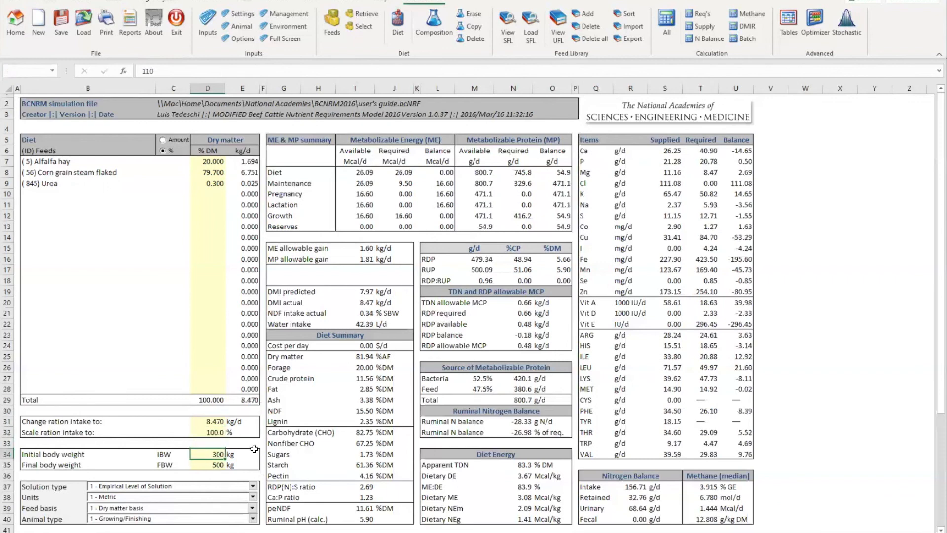
# Step: Change the ration intake to 8 kg/d
pyautogui.click(213, 422)
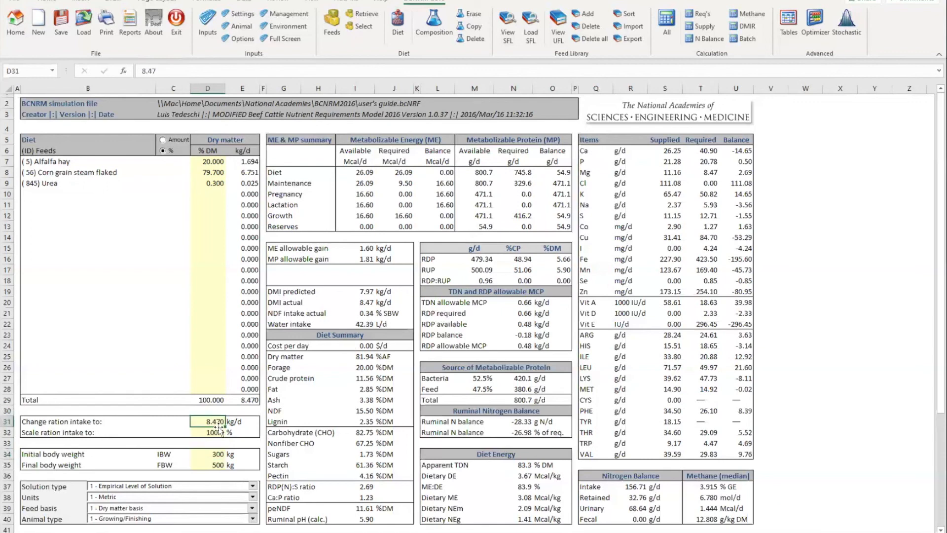
pyautogui.write('8')
pyautogui.press('Return')
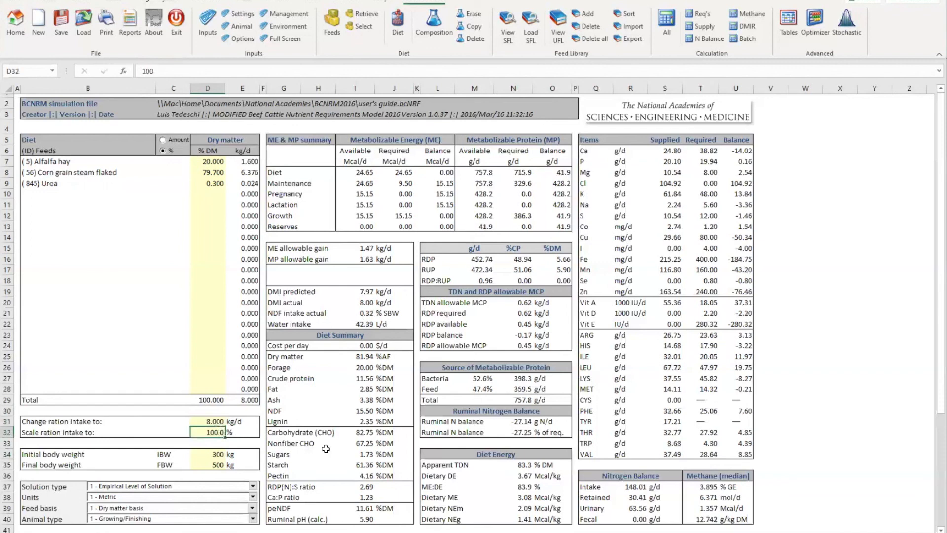